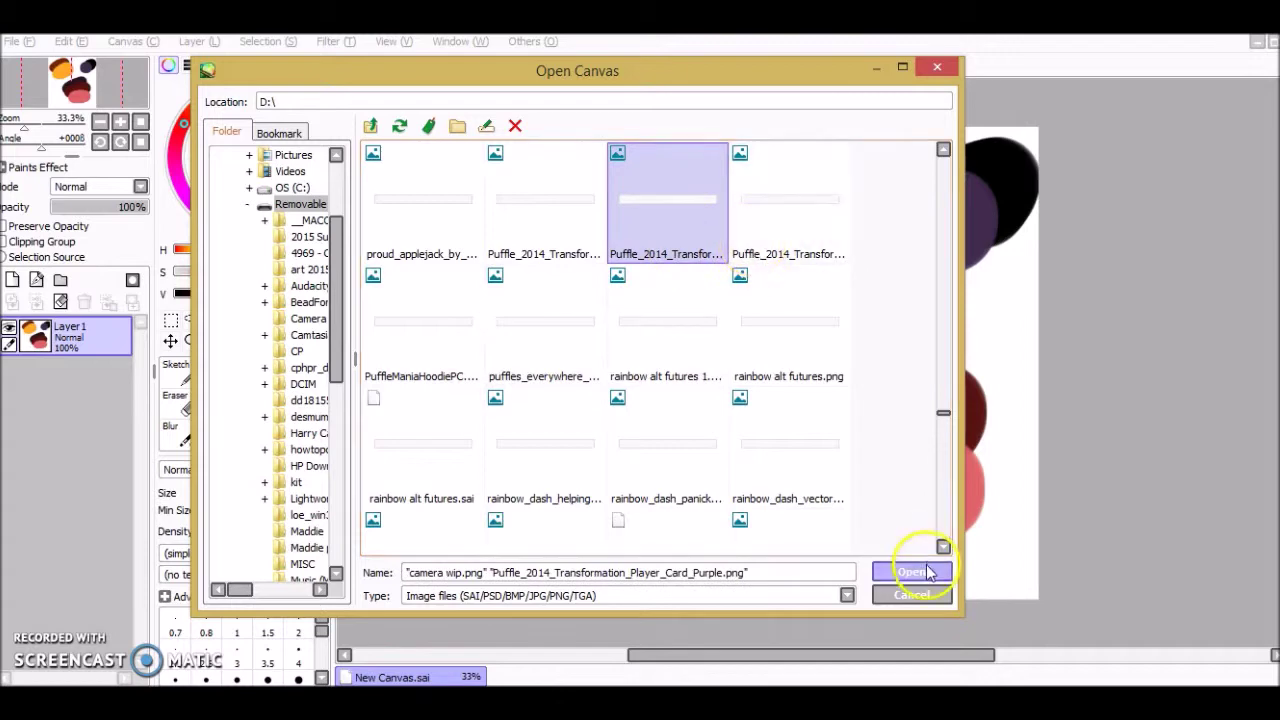
Trace the character's hair tufts on the camera wip.png sketch in light cyan with the size 3.5 AirBrush
left_click(540, 677)
left_click(303, 192)
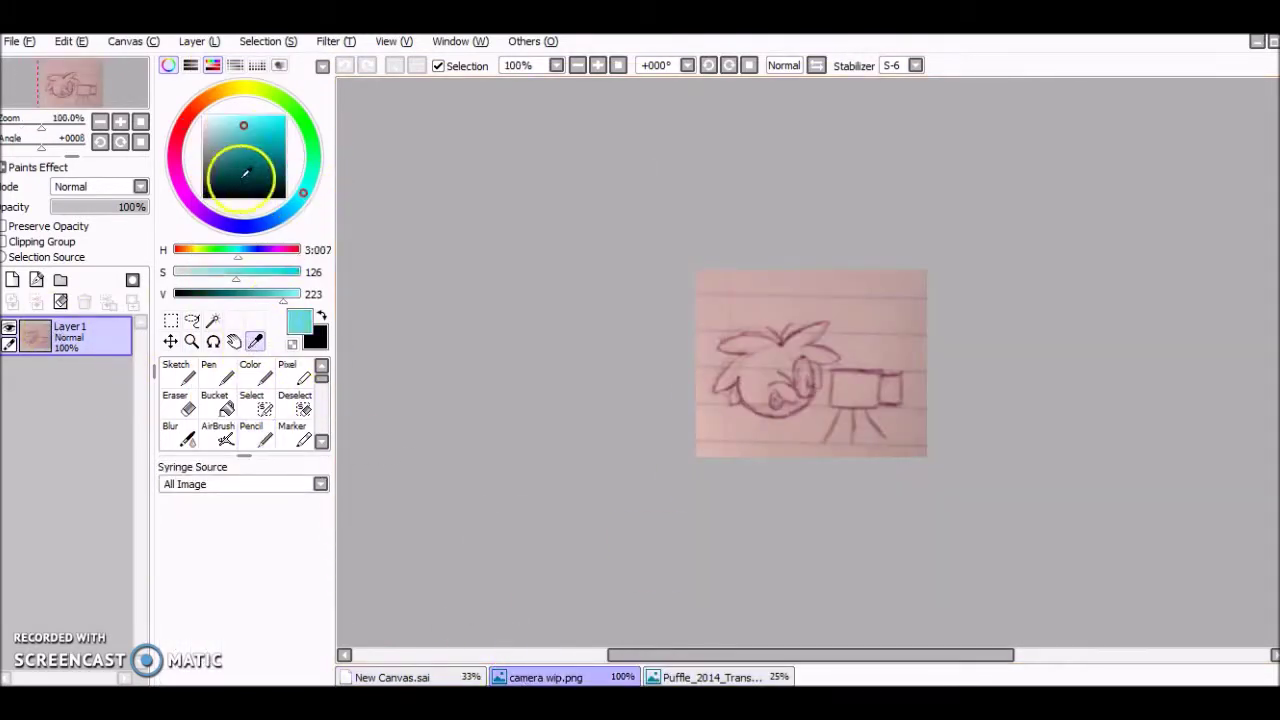
left_click(218, 432)
scroll(737, 391, "up", 5)
left_click_drag(812, 250, 1030, 157)
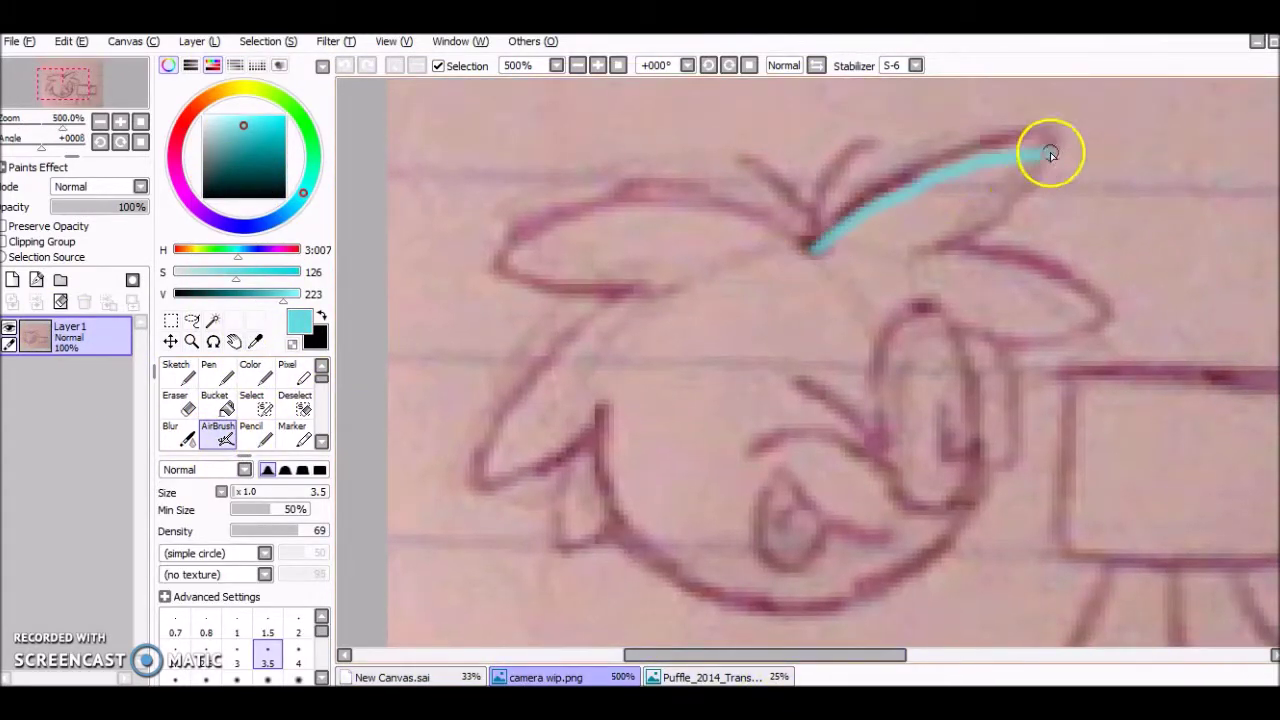
key("ctrl+z")
left_click_drag(812, 252, 978, 139)
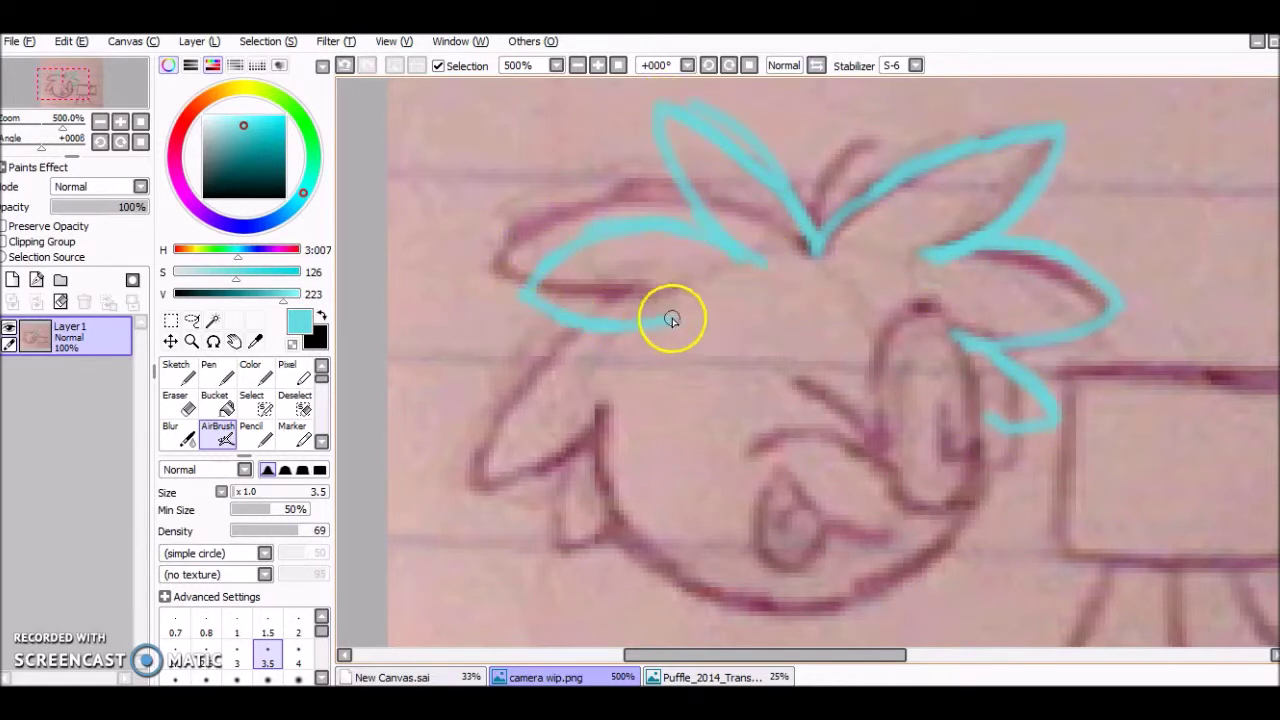
Add a linework layer to camera wip.png and sample the purple puffle reference's dark outline colour for the Curve tool
left_click(36, 279)
left_click(712, 677)
left_click(686, 225, "alt")
left_click(545, 677)
left_click(175, 432)
Outline the three hair tufts on the character's right side with dark purple curves at size 2.6
scroll(976, 418, "up", 2)
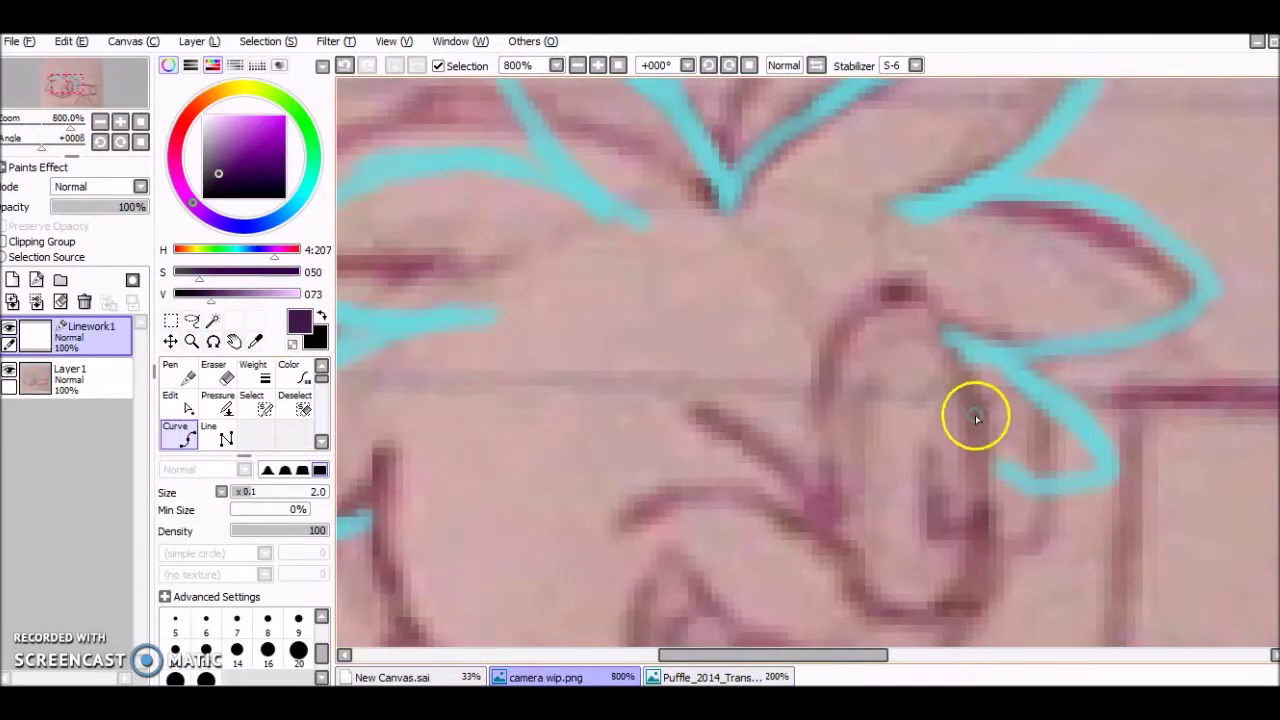
scroll(988, 180, "up", 1)
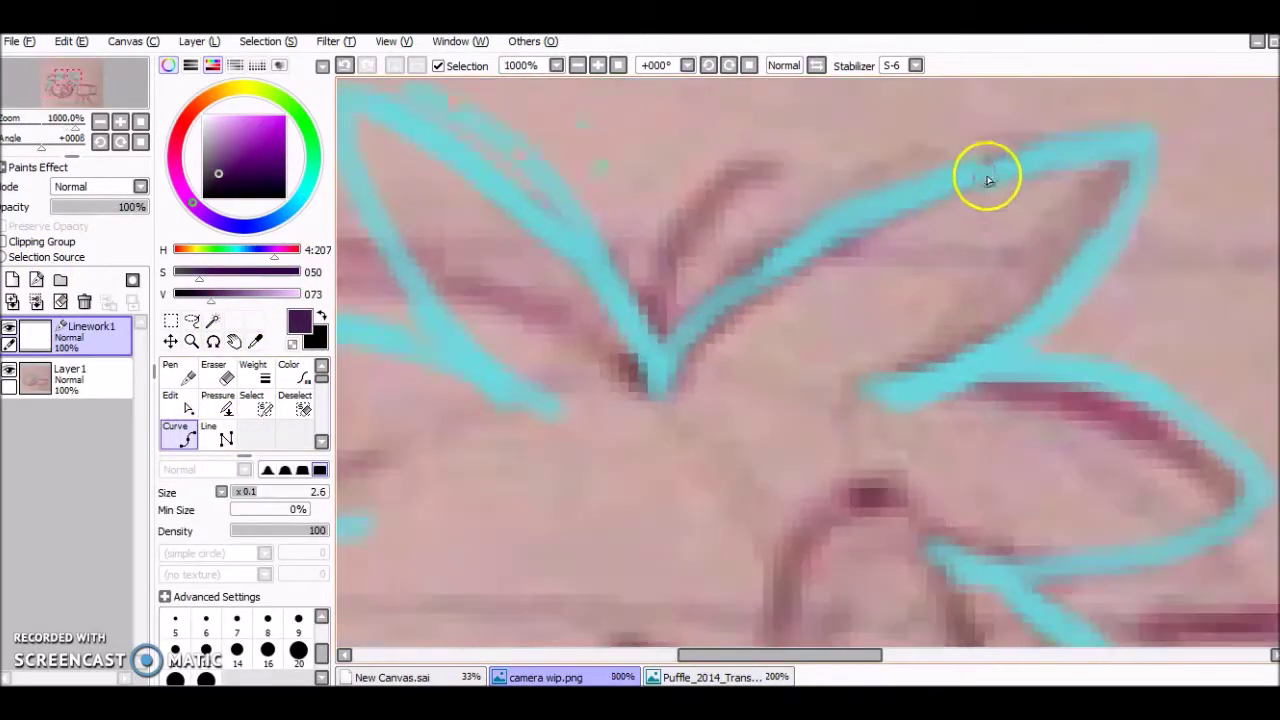
left_click(708, 320)
left_click(1081, 306)
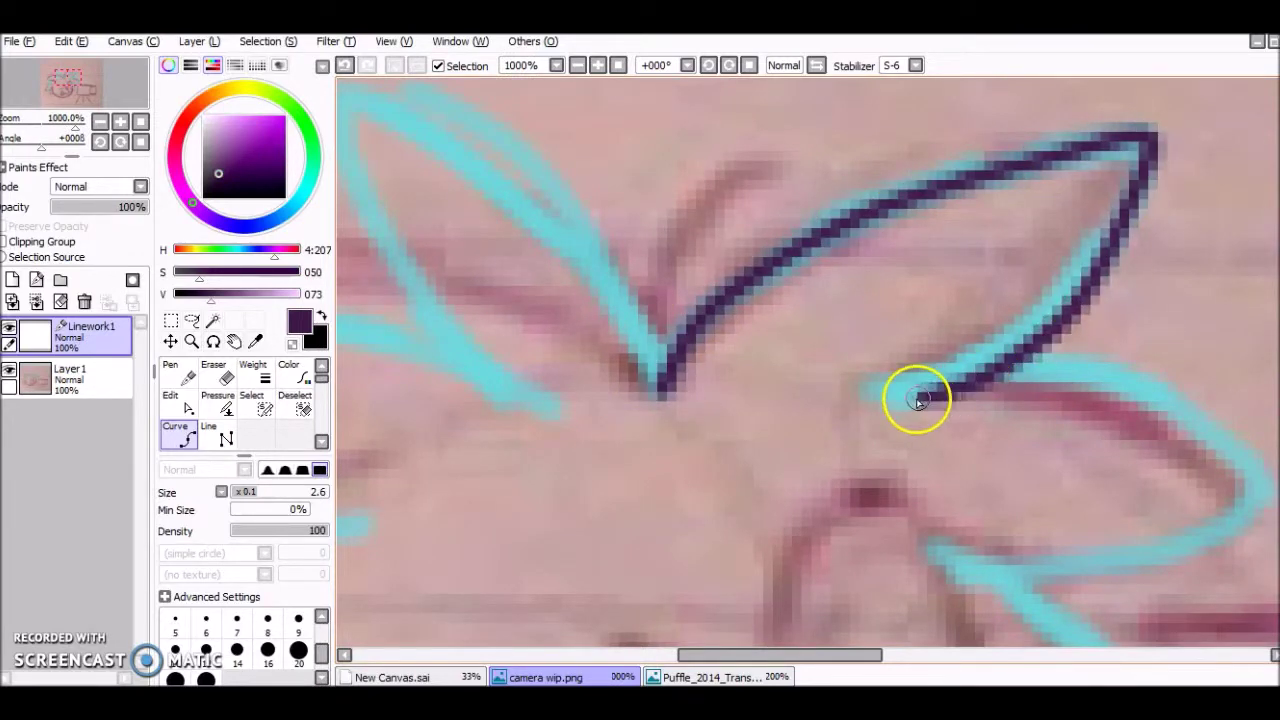
left_click(914, 400)
left_click(1071, 371)
left_click(1257, 486)
scroll(1030, 580, "down", 4)
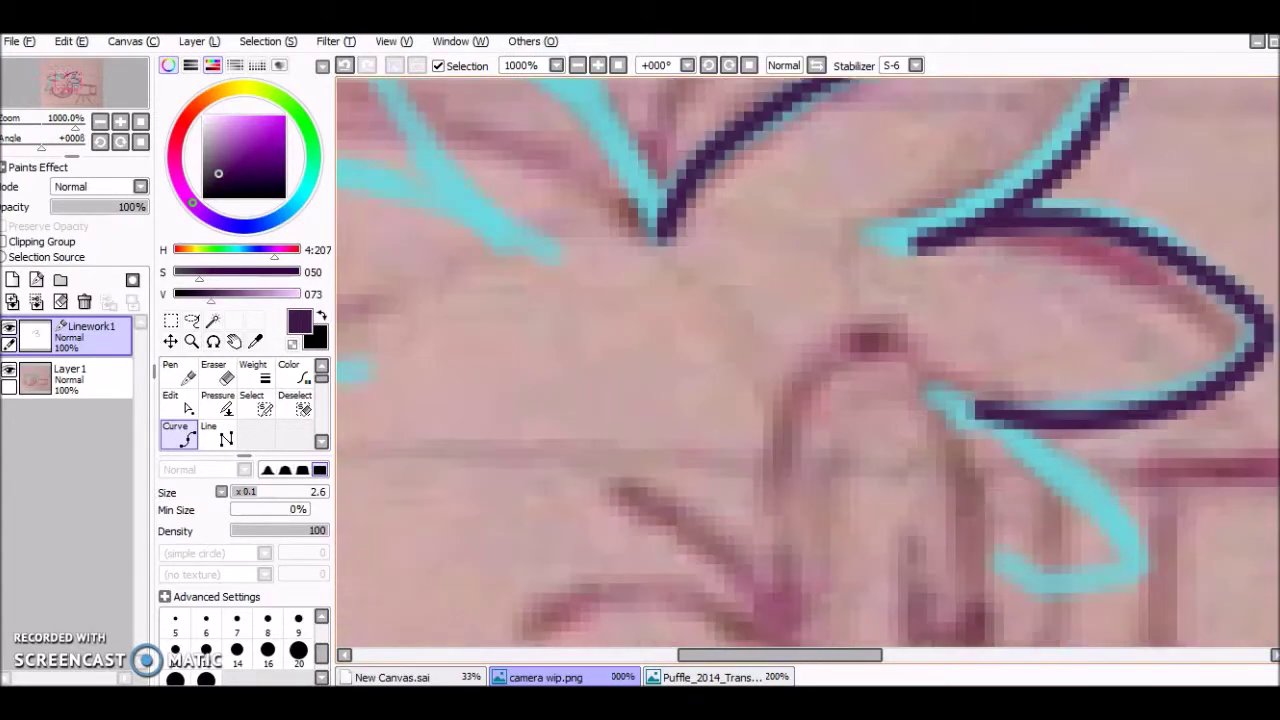
left_click(968, 262)
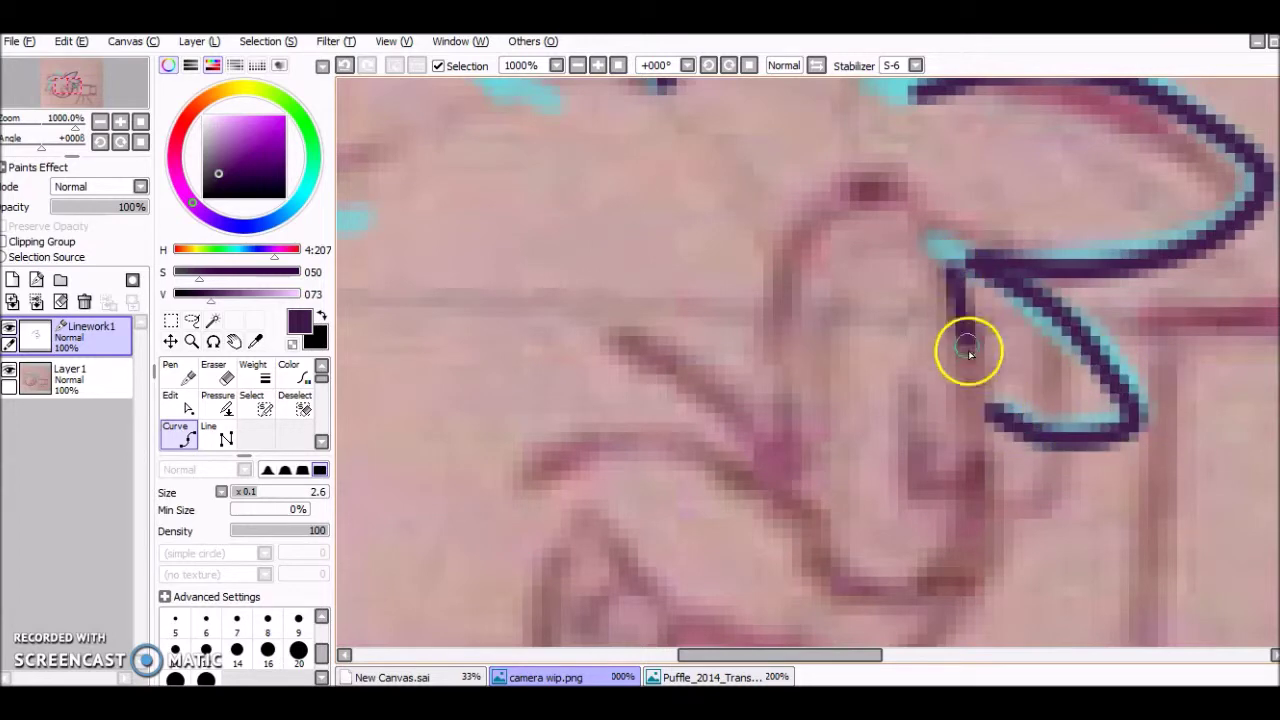
Outline the round lower body from the right tufts around to the left cheek with a dark purple curve
scroll(1100, 486, "down", 3)
left_click(785, 548)
left_click_drag(862, 657, 800, 657)
left_click(757, 583)
left_click(451, 420)
left_click(403, 271)
Outline the upper-left hair tuft from the centre parting to its inner end with dark purple curves
key("minus")
key("plus")
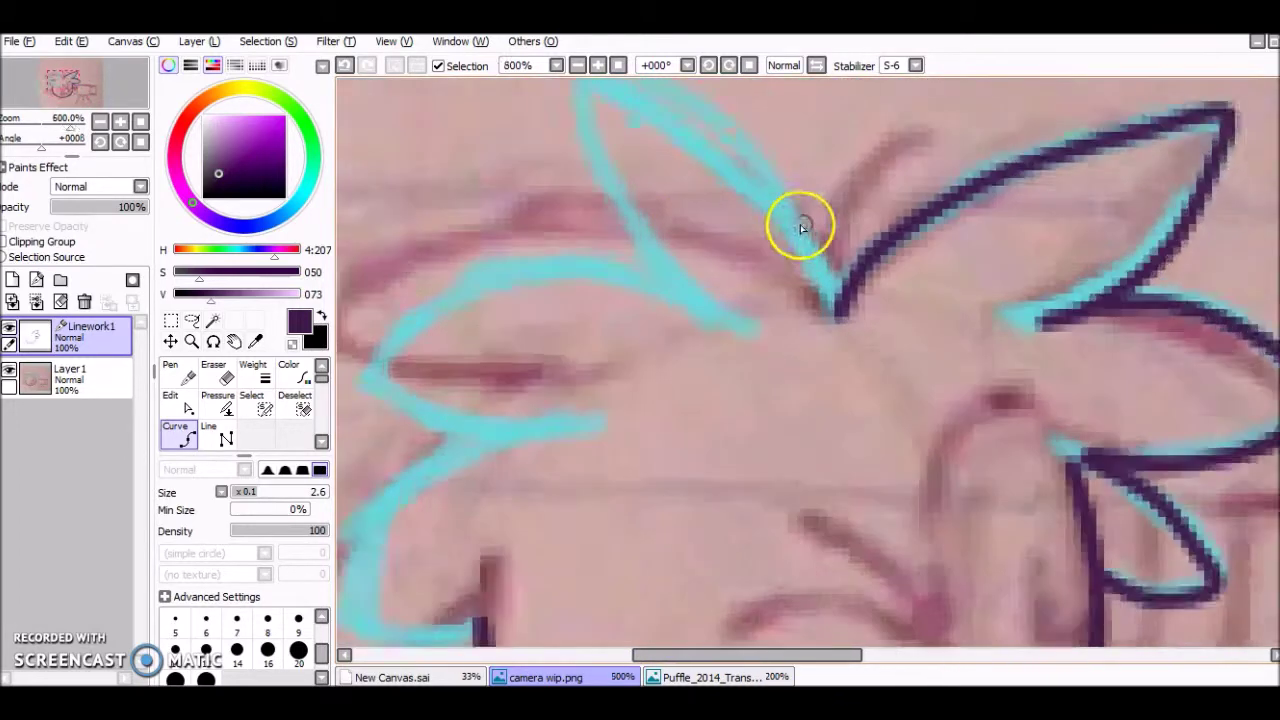
left_click(818, 100)
key("minus")
key("plus")
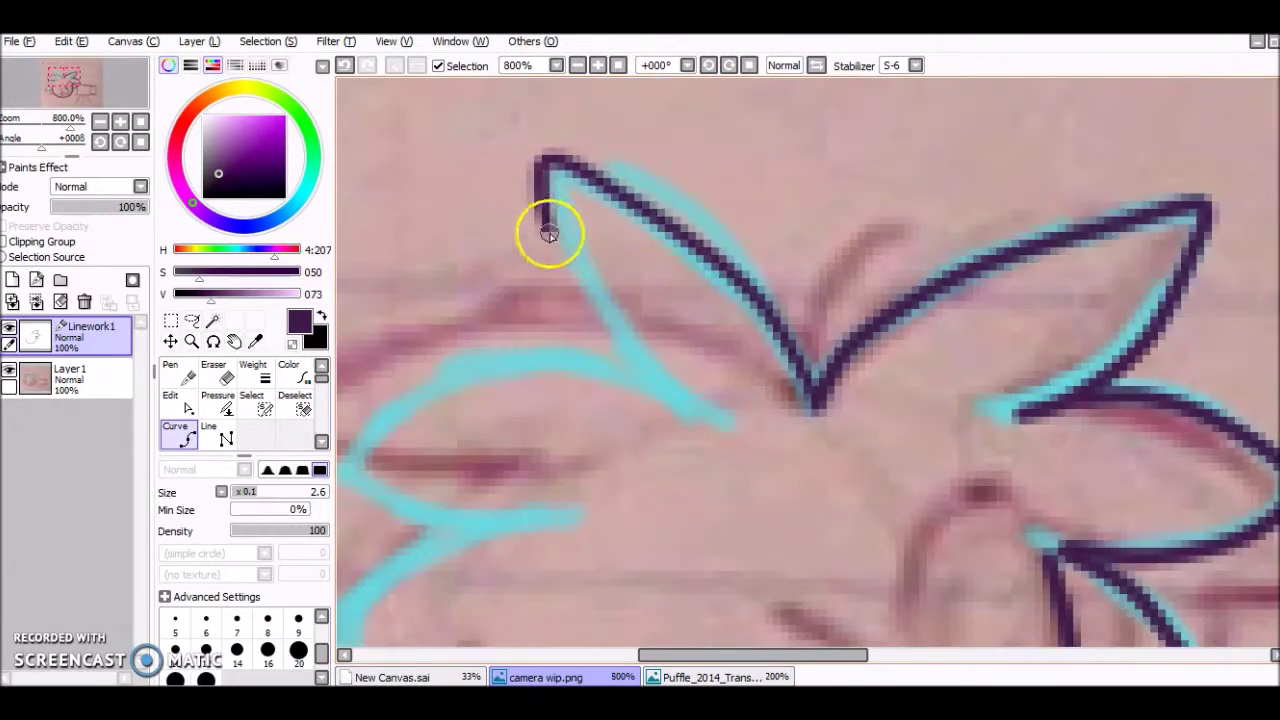
left_click(728, 425)
Outline the two lower hair tufts on the character's left side, joining the last one to the body outline
scroll(728, 425, "down", 2)
left_click_drag(840, 655, 808, 655)
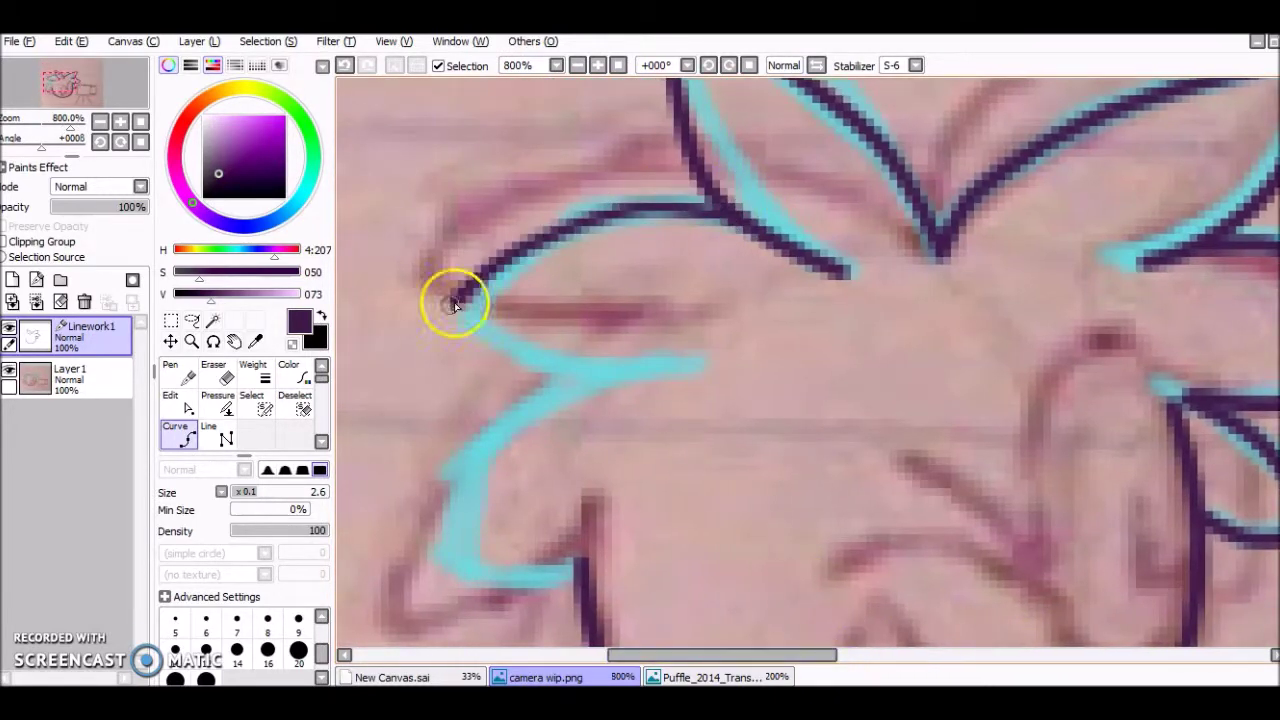
left_click(435, 315)
left_click(703, 369)
left_click(562, 392)
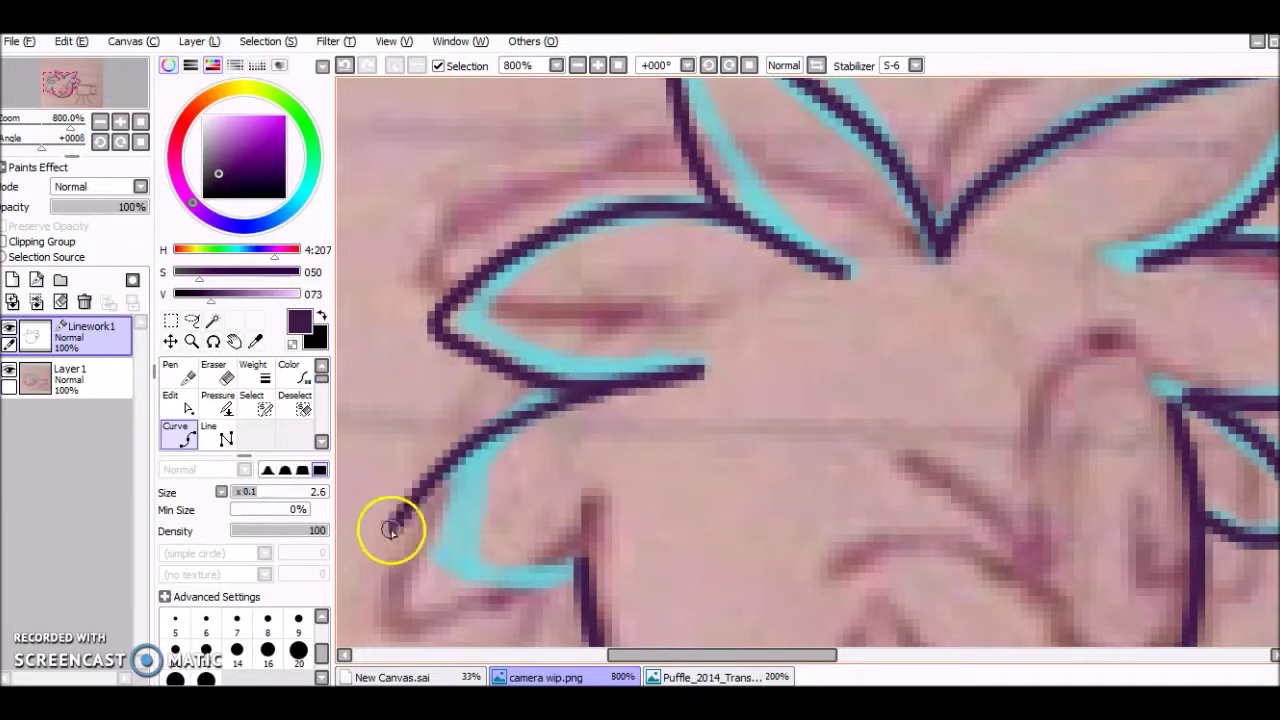
left_click(365, 568)
left_click(573, 568)
Redraw the lowest left hair tuft so its outline curves inward past the body line
scroll(670, 520, "down", 4)
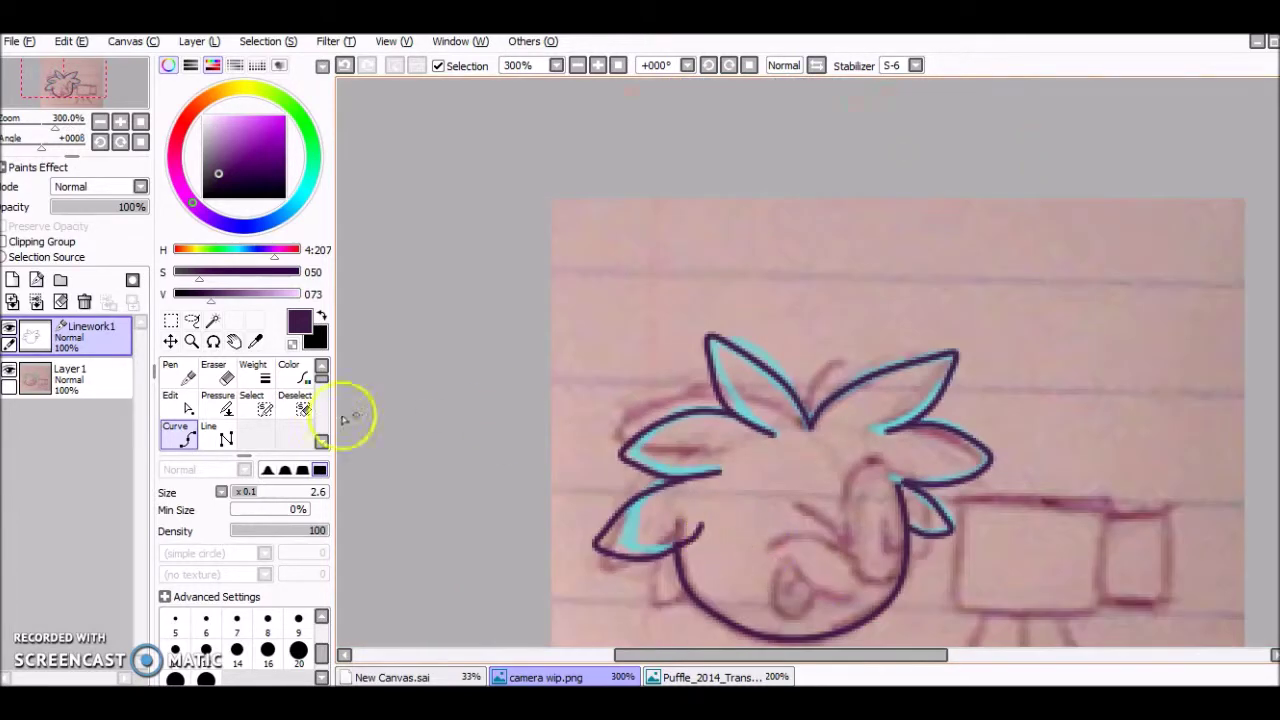
scroll(657, 528, "up", 4)
scroll(409, 337, "down", 1)
scroll(409, 337, "up", 1)
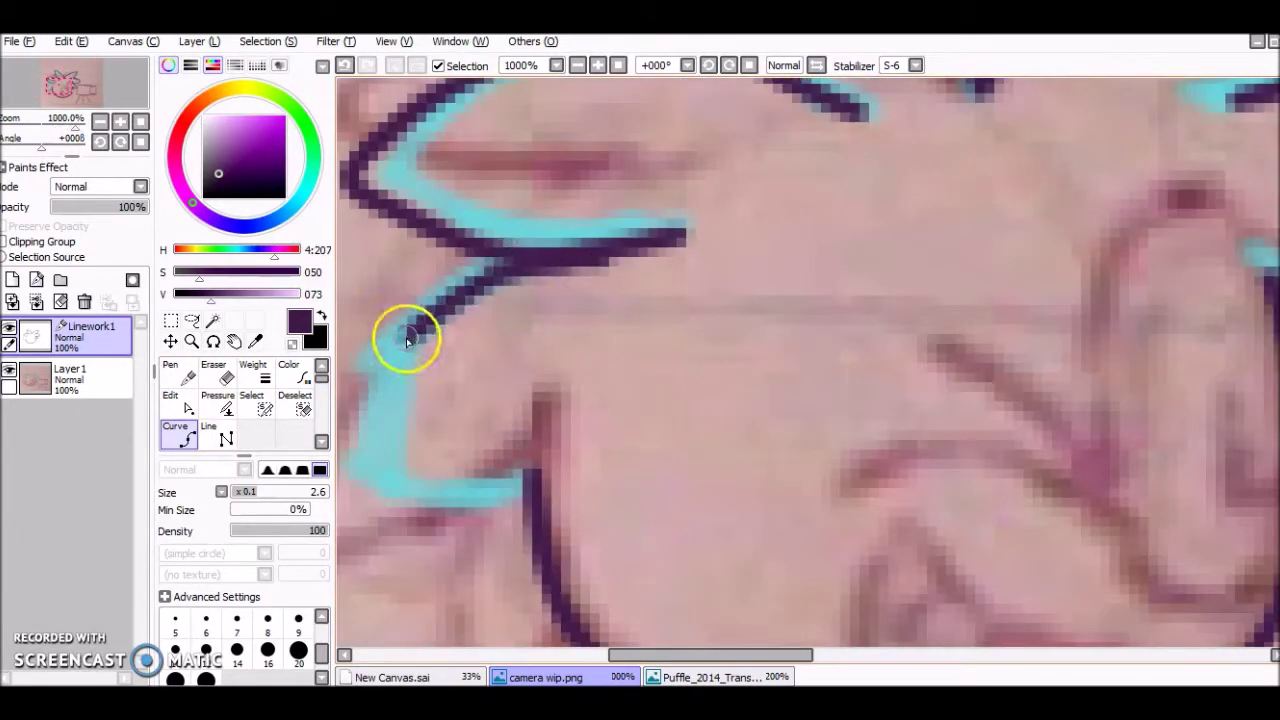
scroll(668, 390, "down", 1)
scroll(792, 445, "down", 3)
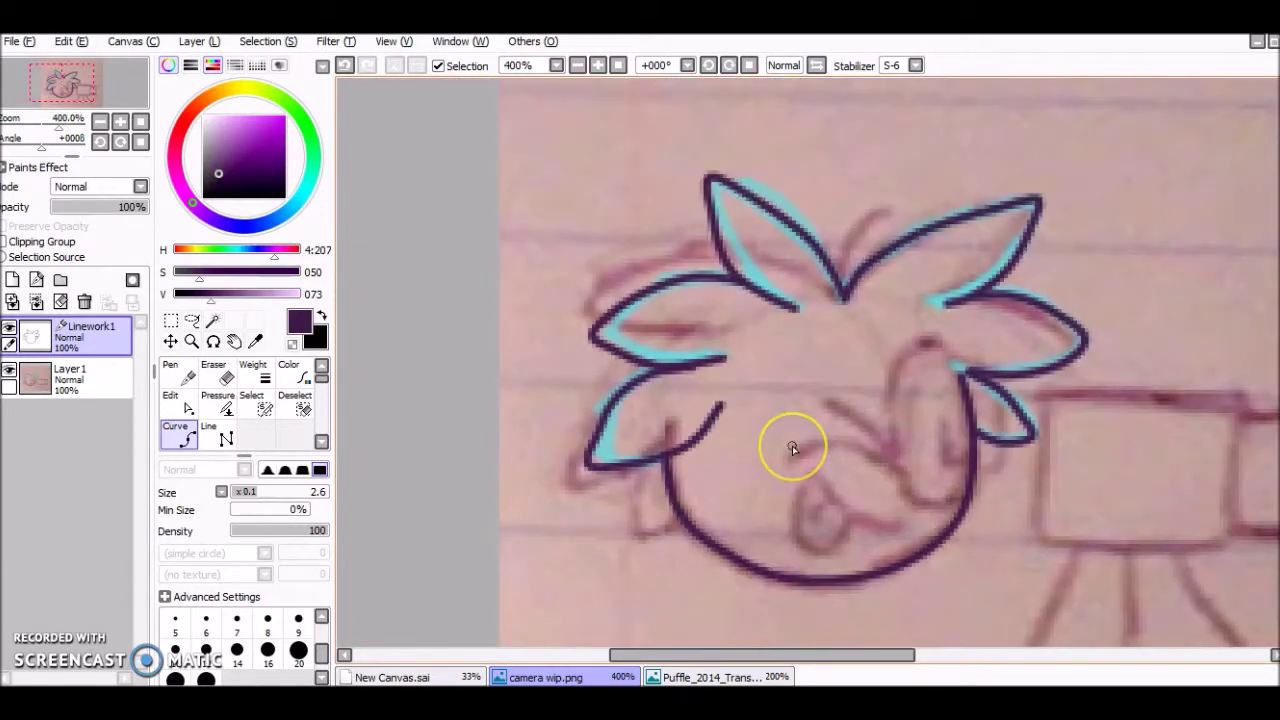
Sample a darker purple from the puffle reference and add a second linework layer beneath the first in camera wip.png
scroll(877, 477, "up", 3)
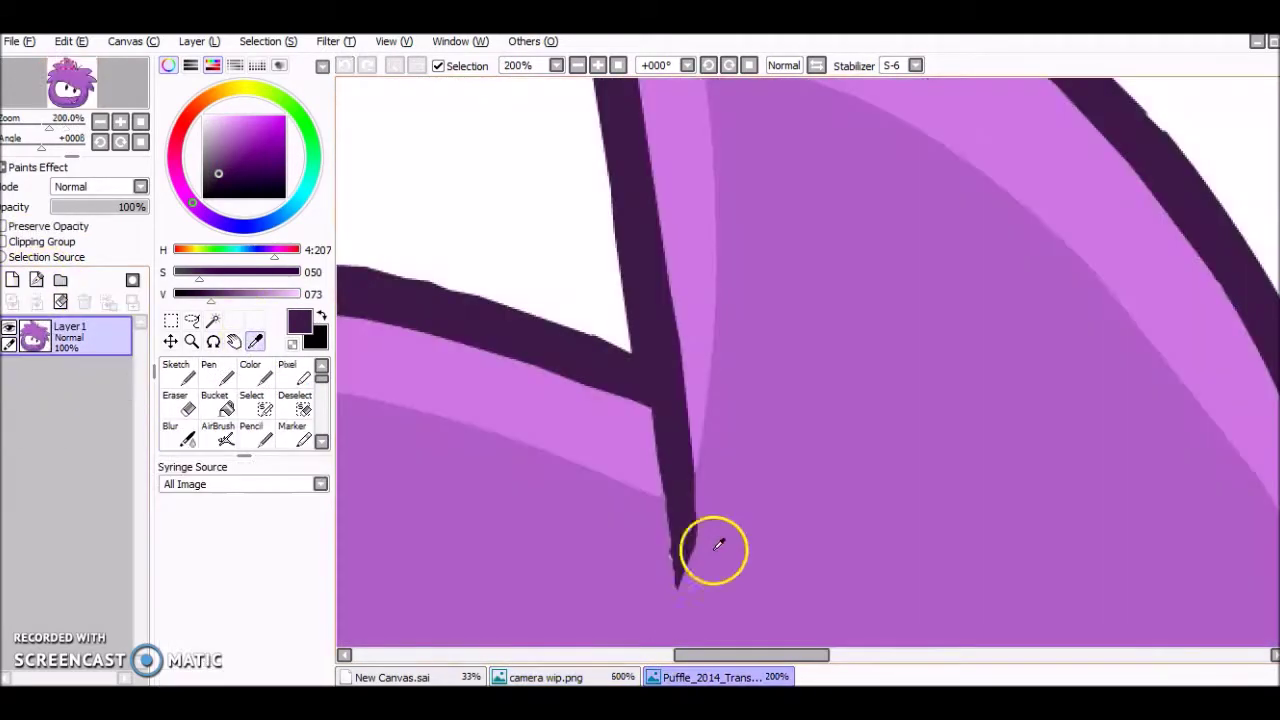
scroll(717, 545, "down", 3)
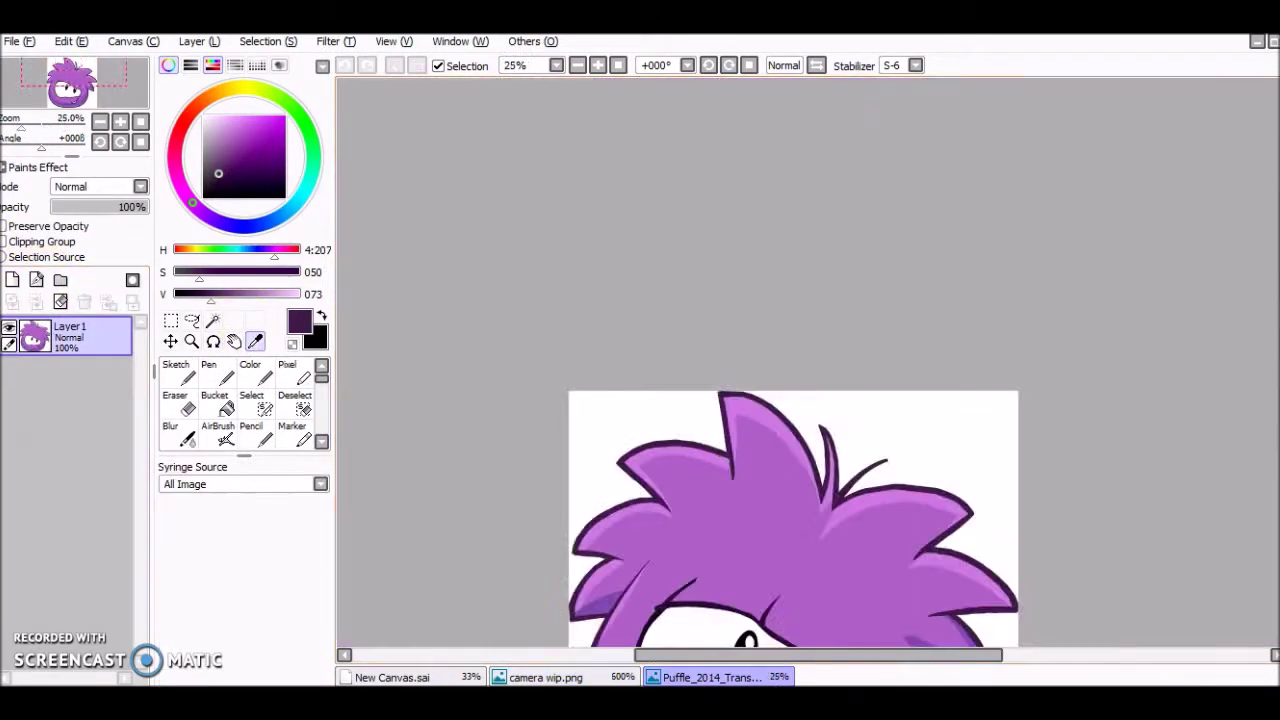
scroll(1006, 414, "up", 3)
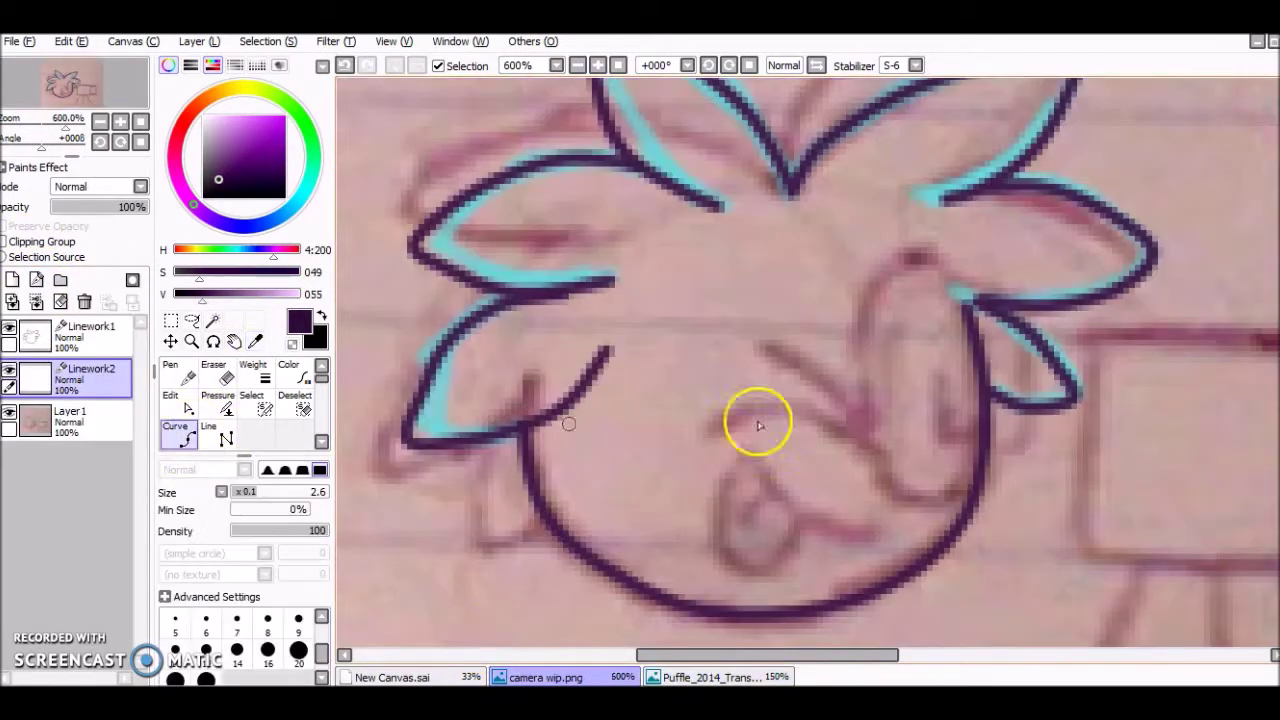
Draw the two curved eyelid lines and the tall oval eye outline on the second linework layer
scroll(758, 425, "up", 2)
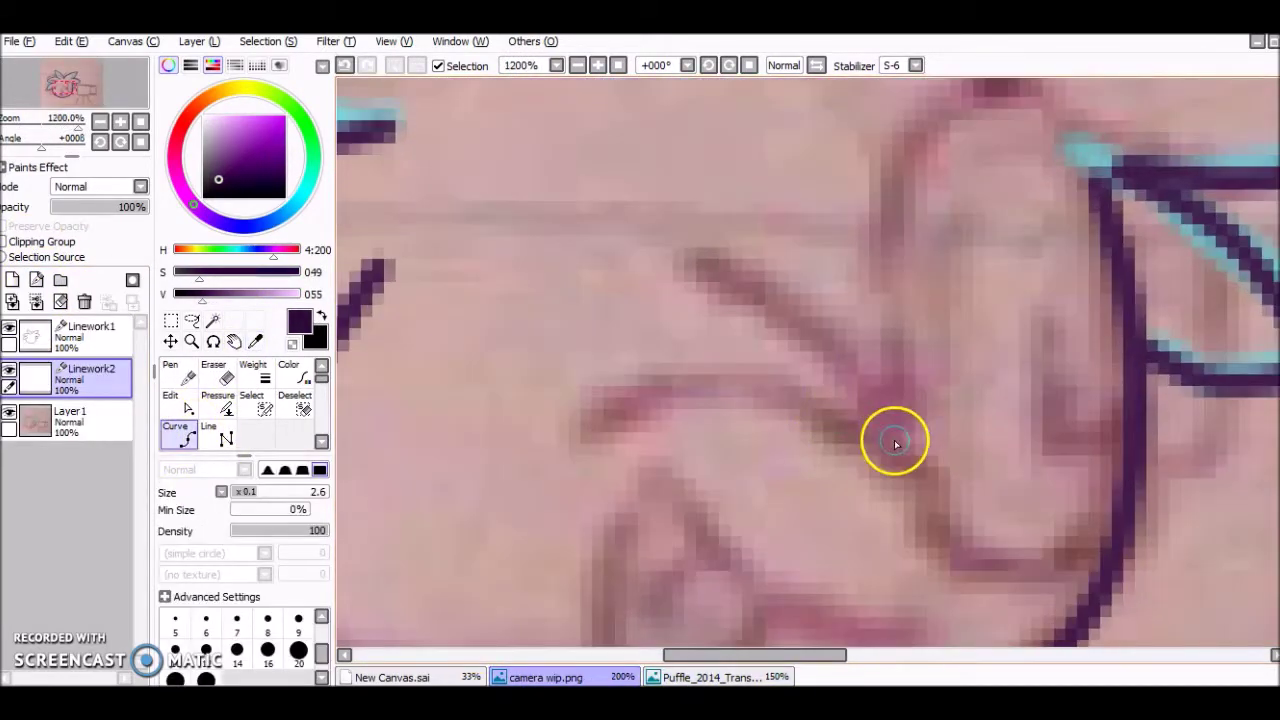
left_click(880, 432)
left_click(550, 448)
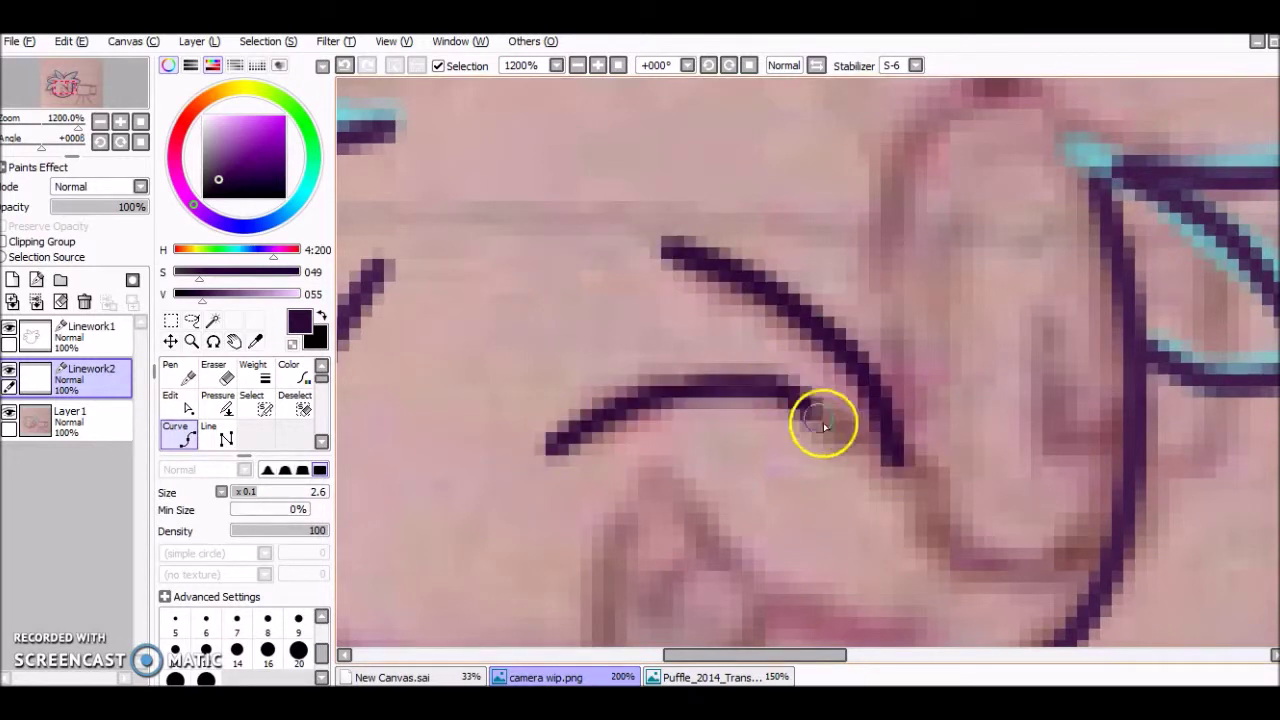
left_click(893, 465)
left_click(897, 183)
double_click(1080, 134)
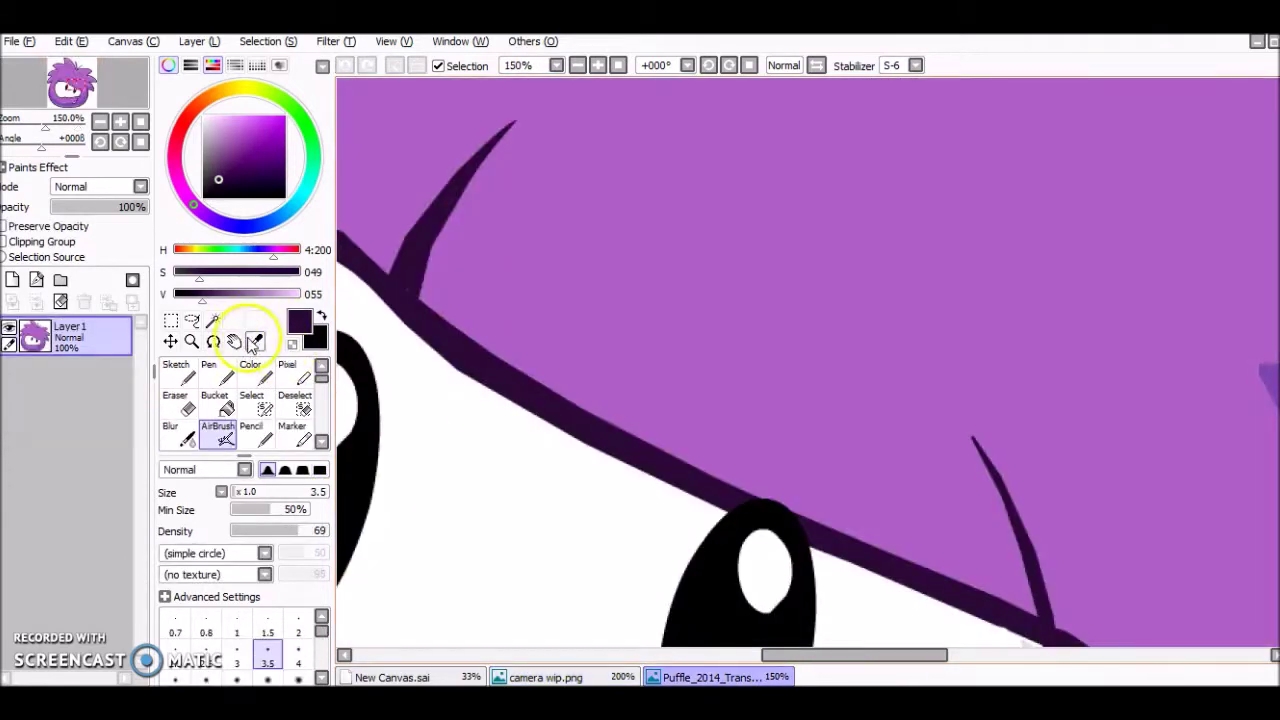
Sample the near-black mouth colour from the puffle reference and draw the curved mouth line
left_click(255, 341)
left_click(545, 677)
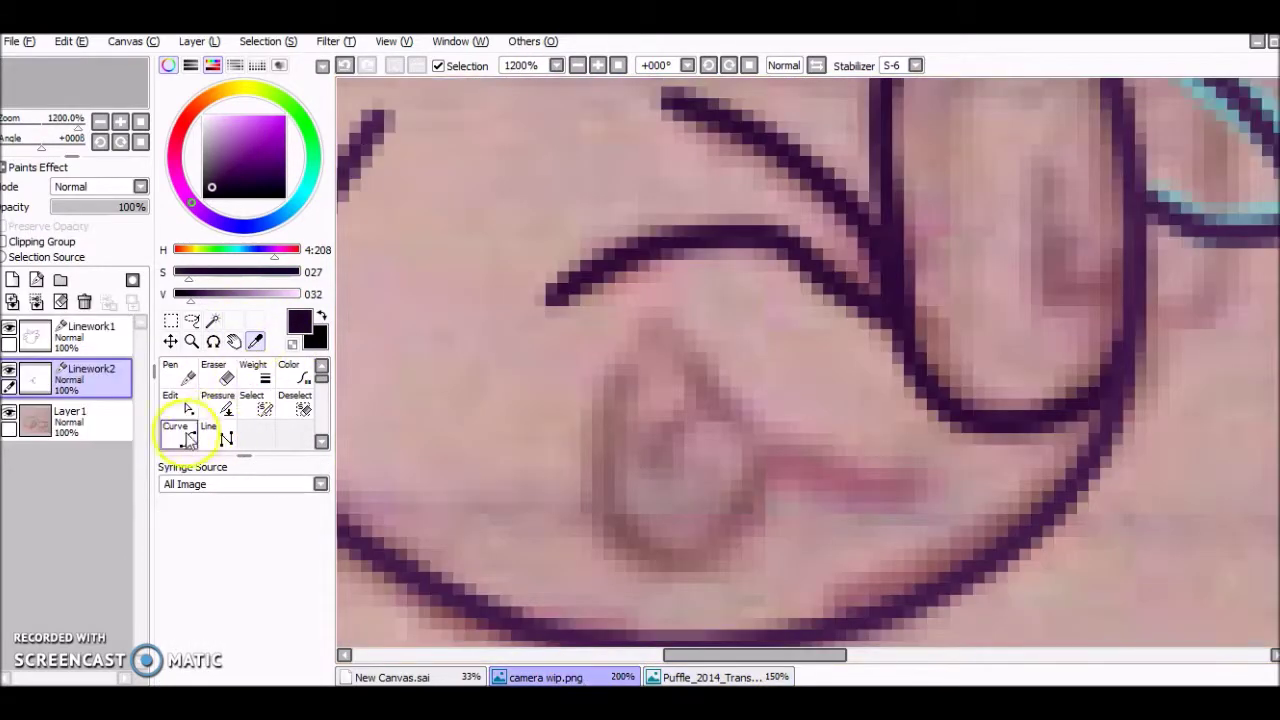
left_click(920, 489)
Open brownpuffle.png and sample its pink for the tongue
left_click(20, 41)
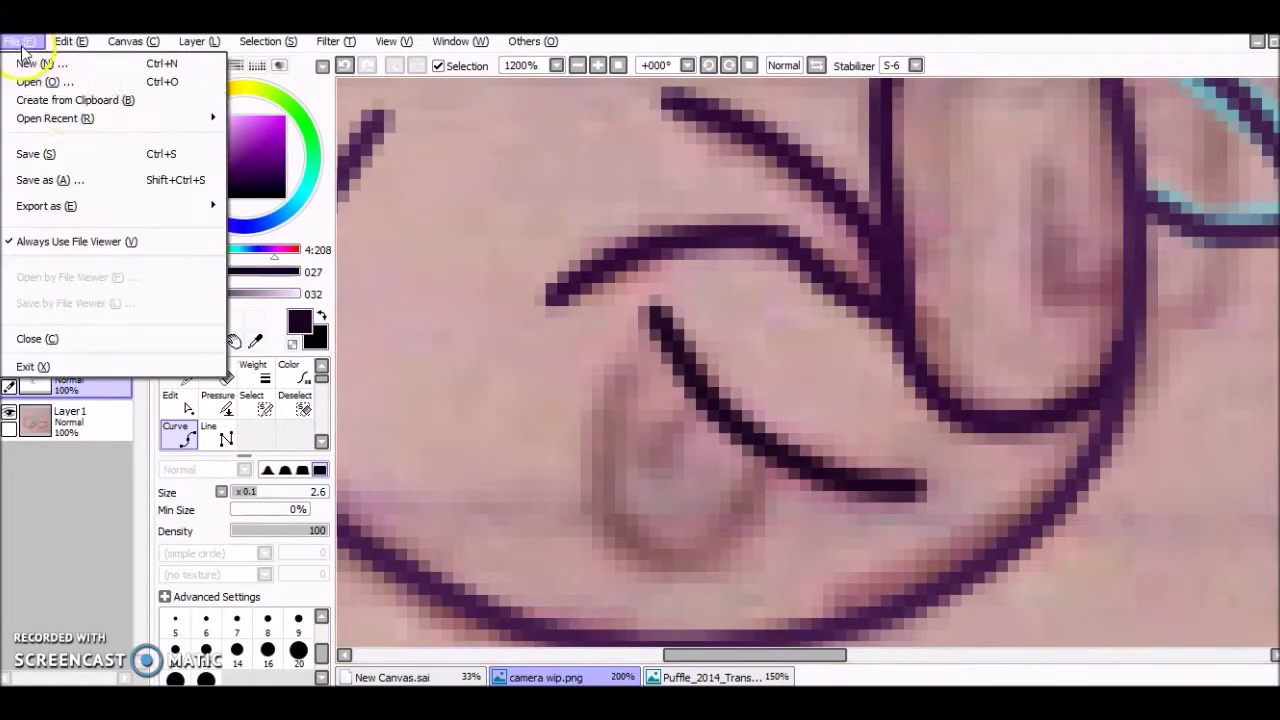
left_click(55, 78)
scroll(610, 400, "down", 15)
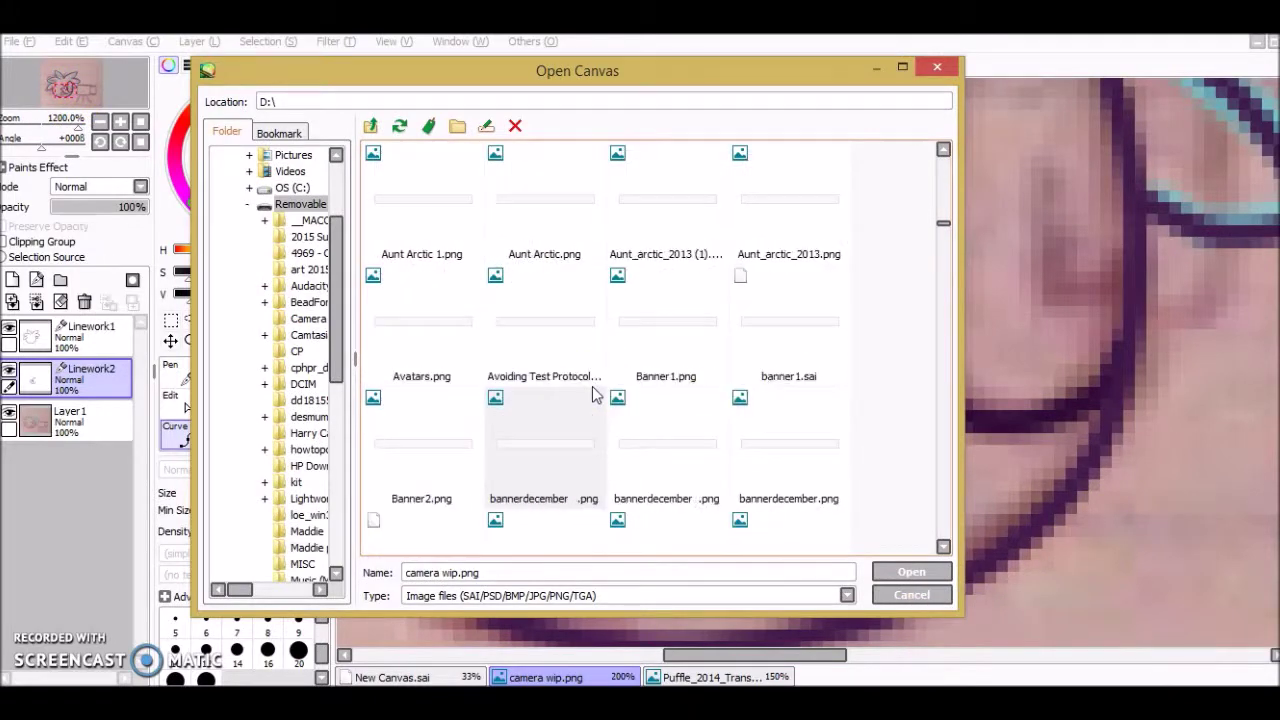
double_click(808, 251)
left_click(903, 343, "alt")
left_click(700, 677)
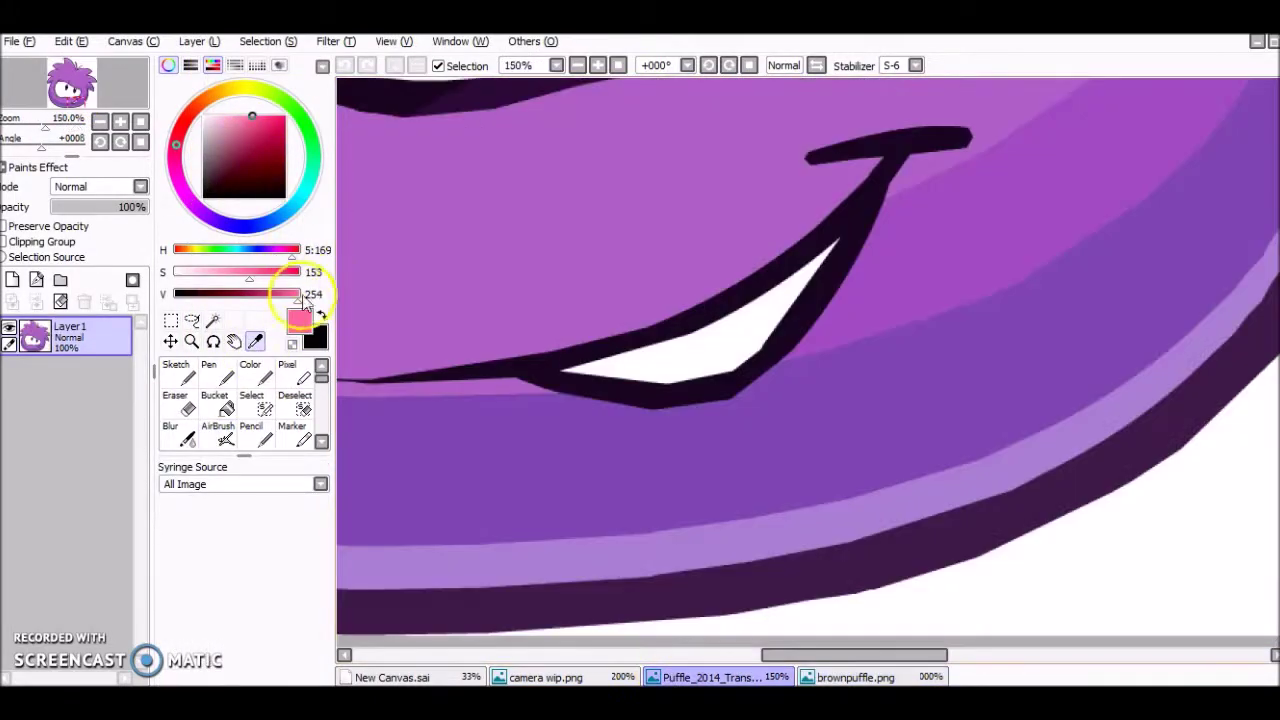
Outline the tongue below the mouth line on a new linework layer, using the pink darkened to a brightness of 214
left_click(597, 678)
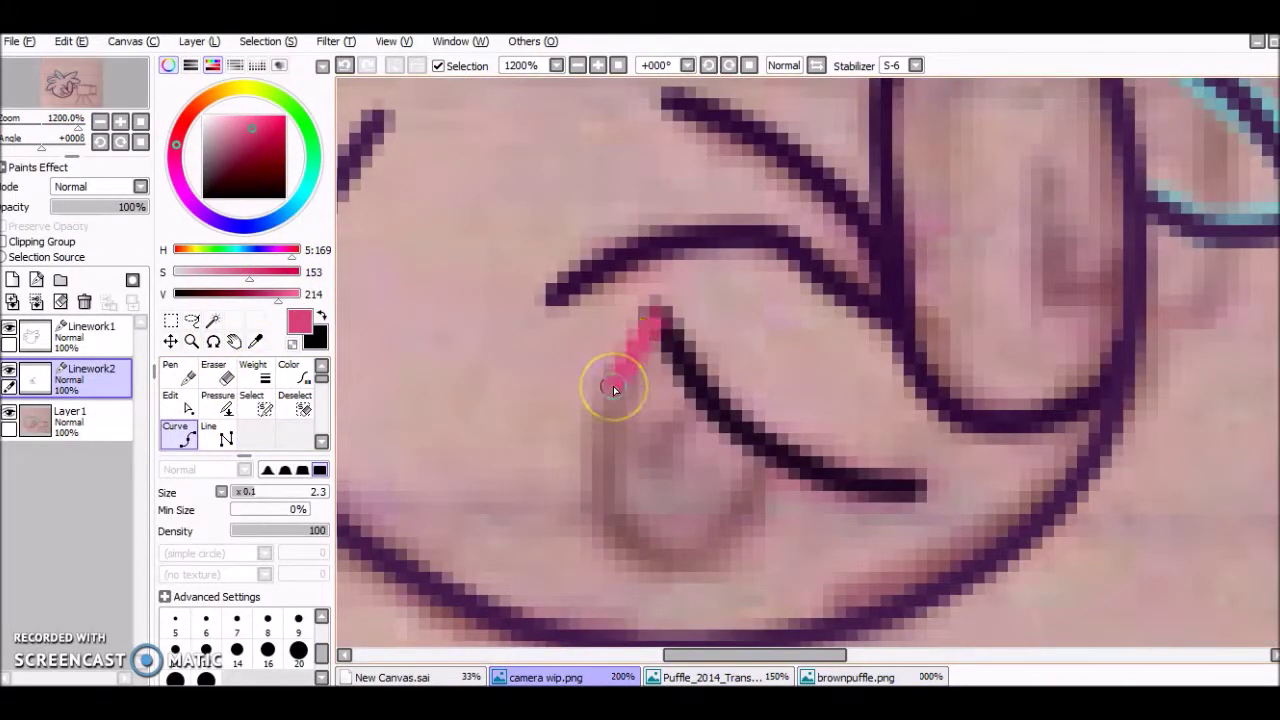
key("ctrl+z")
left_click(36, 281)
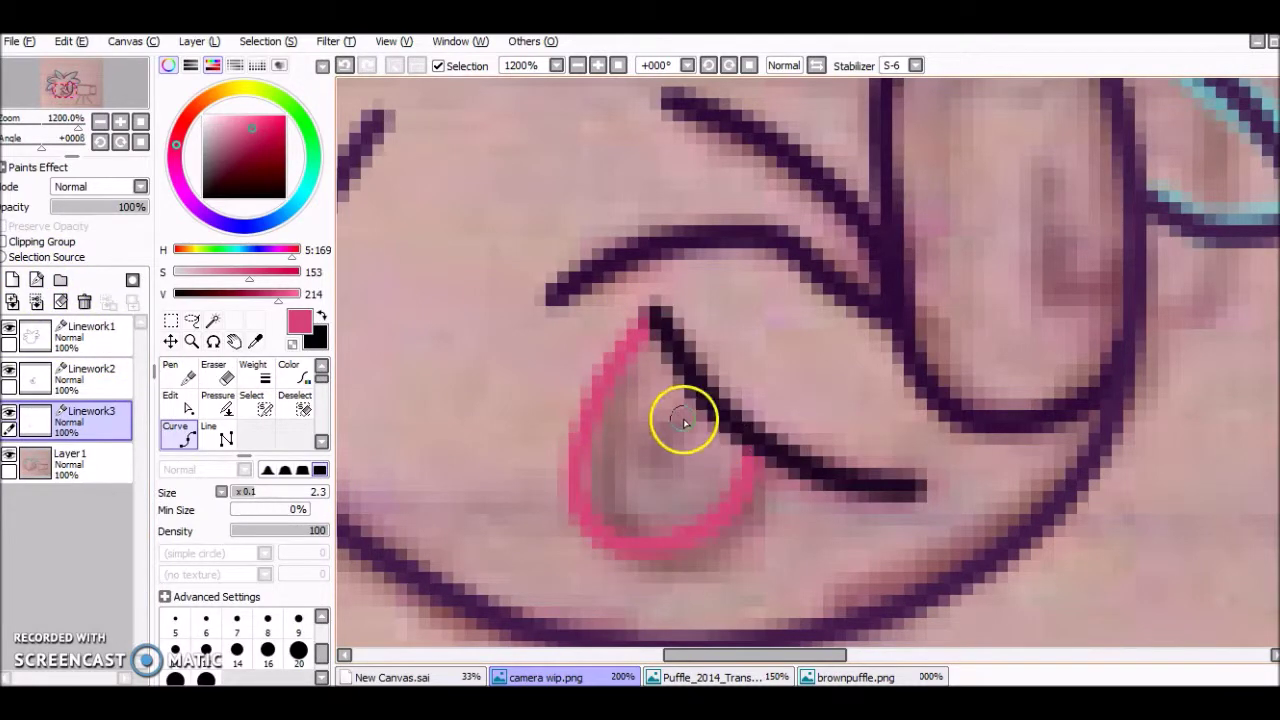
scroll(680, 335, "down", 4)
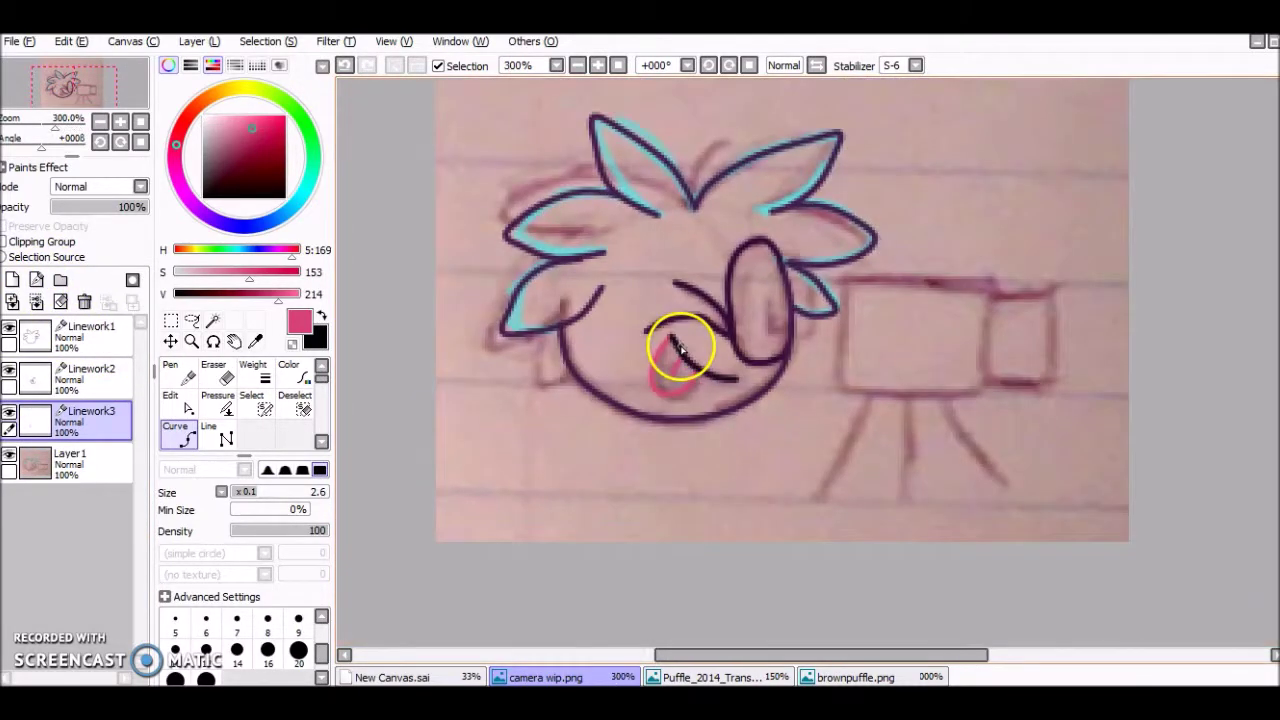
Add another linework layer and outline the camera's rectangular body in black with the Curve tool
left_click(36, 281)
key("x")
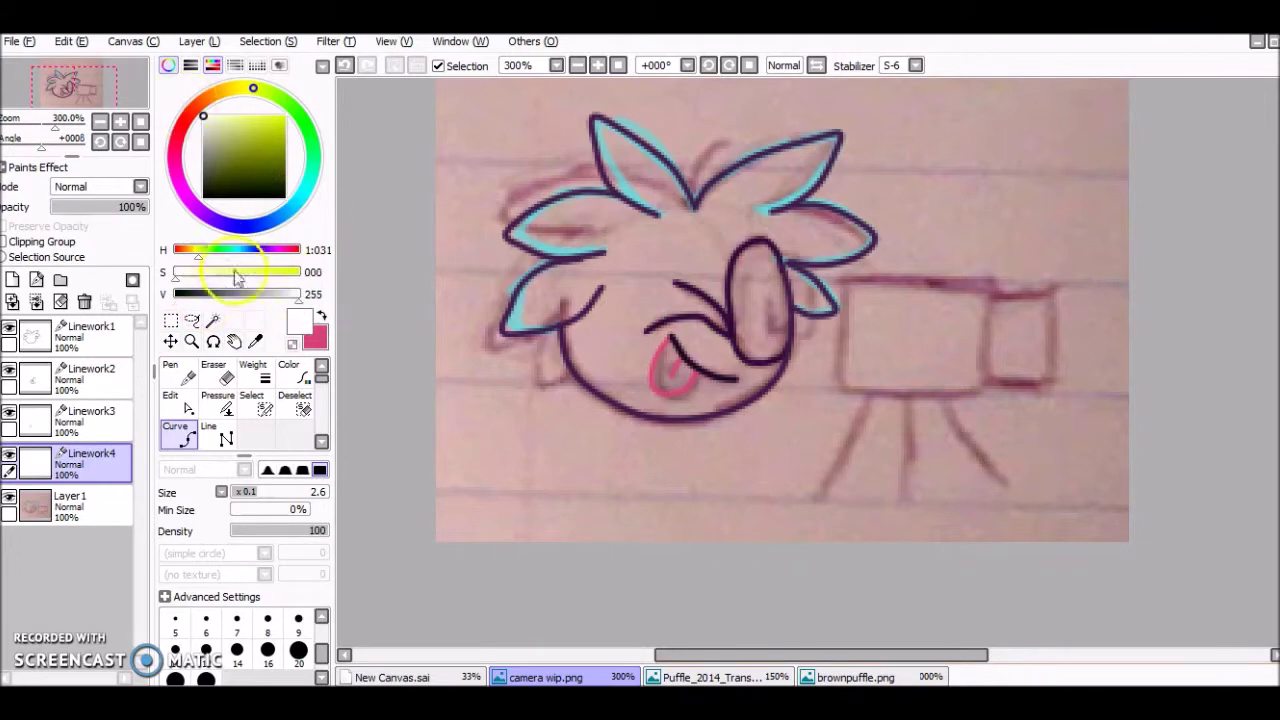
scroll(997, 343, "up", 2)
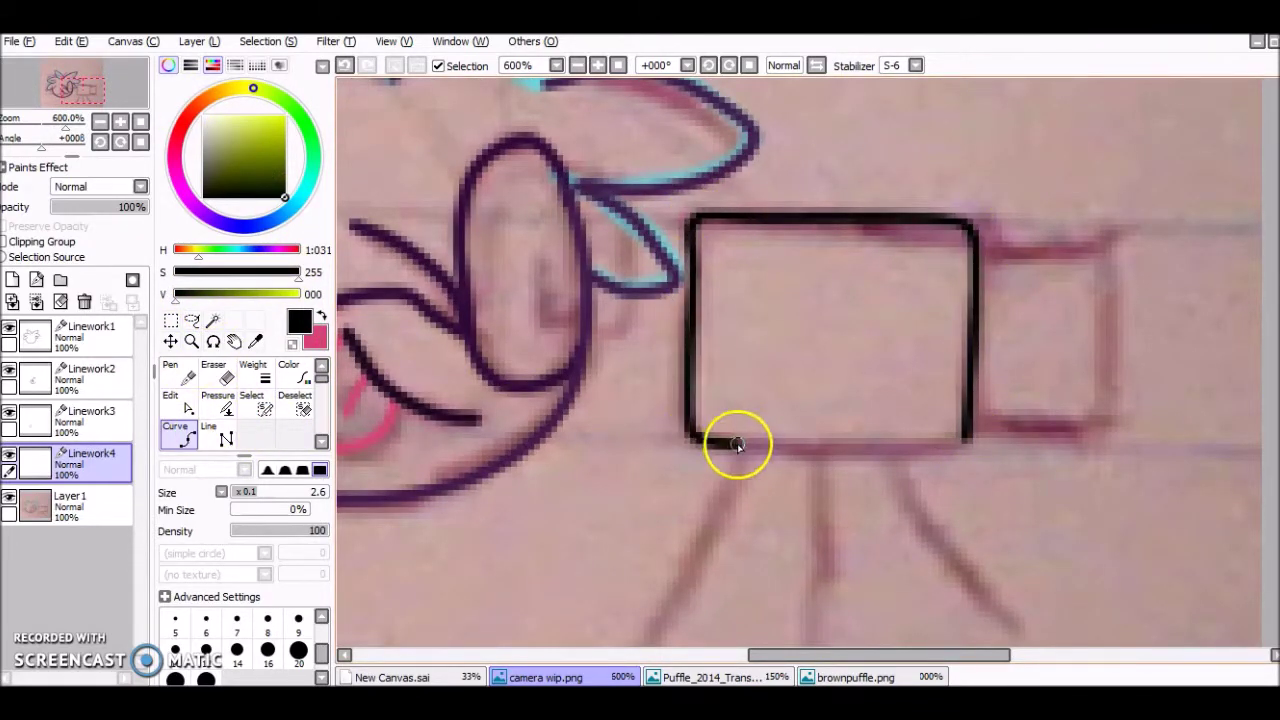
left_click(969, 446)
left_click(974, 245)
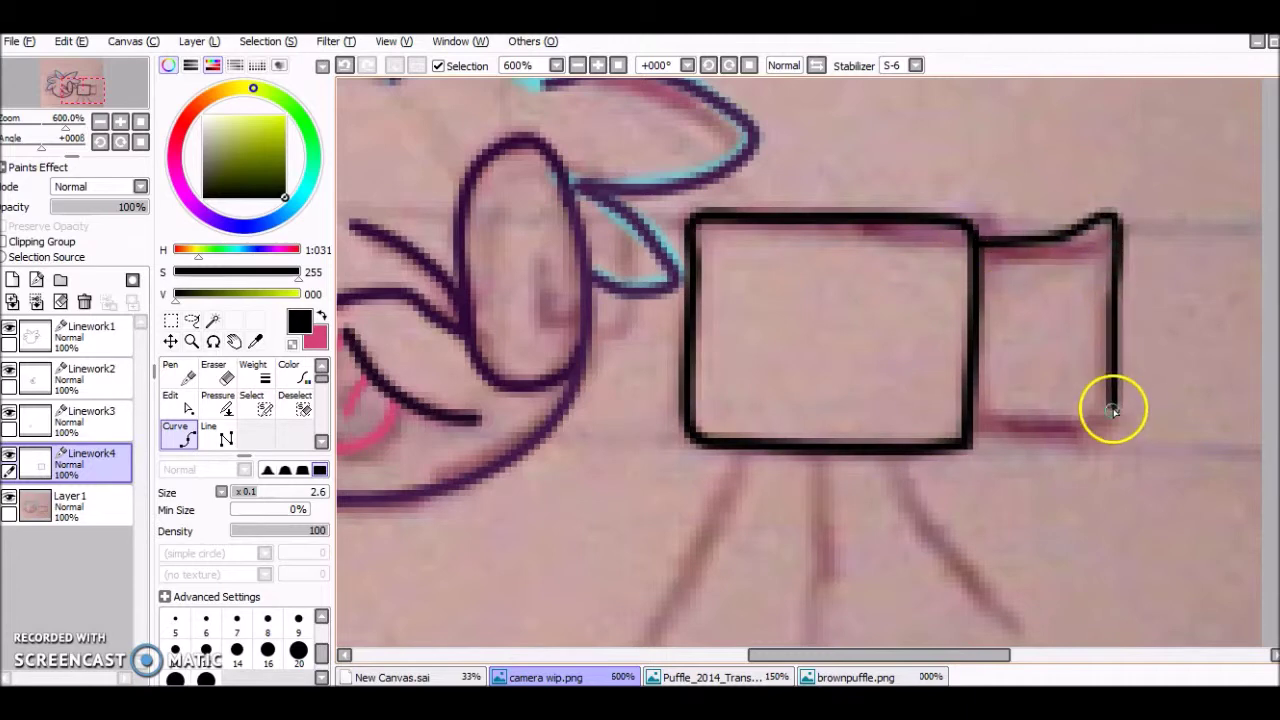
key("ctrl+z")
key("ctrl+z")
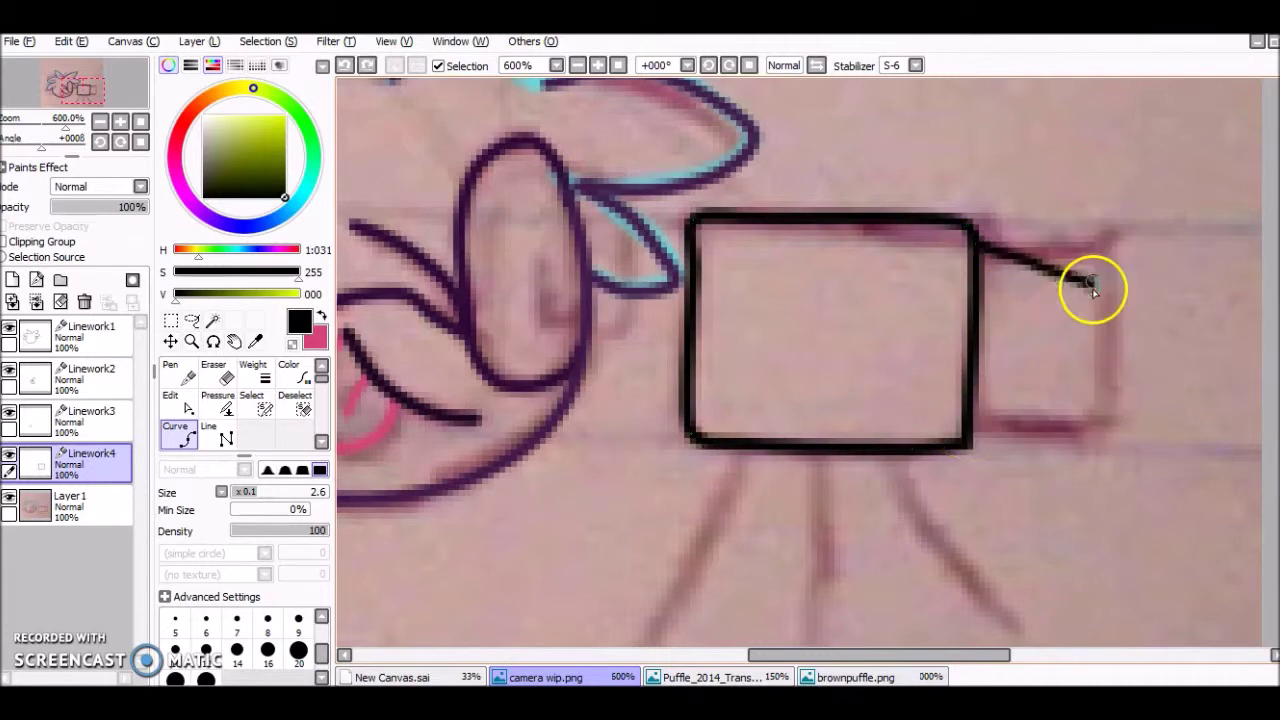
Try to outline the camera's flared lens in black with curved upper and lower edges
scroll(1094, 286, "up", 2)
left_click(1110, 228)
right_click(1070, 422)
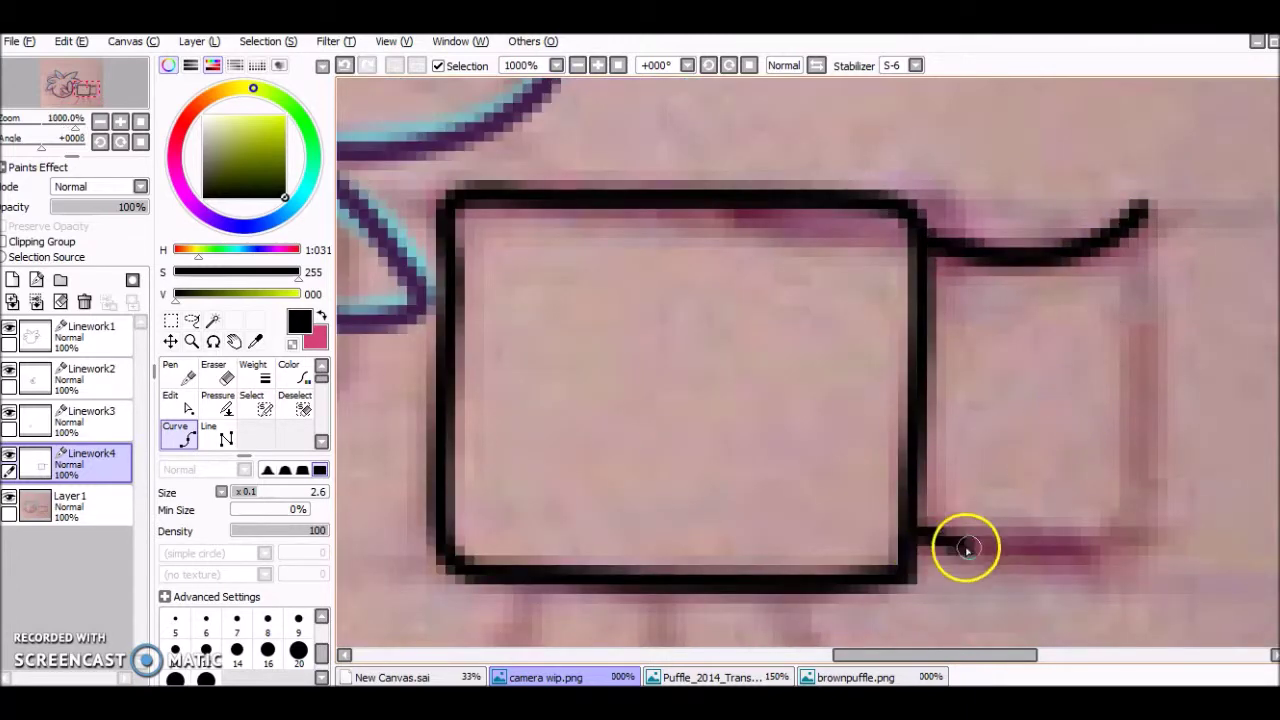
scroll(1135, 480, "down", 3)
left_click(1155, 548)
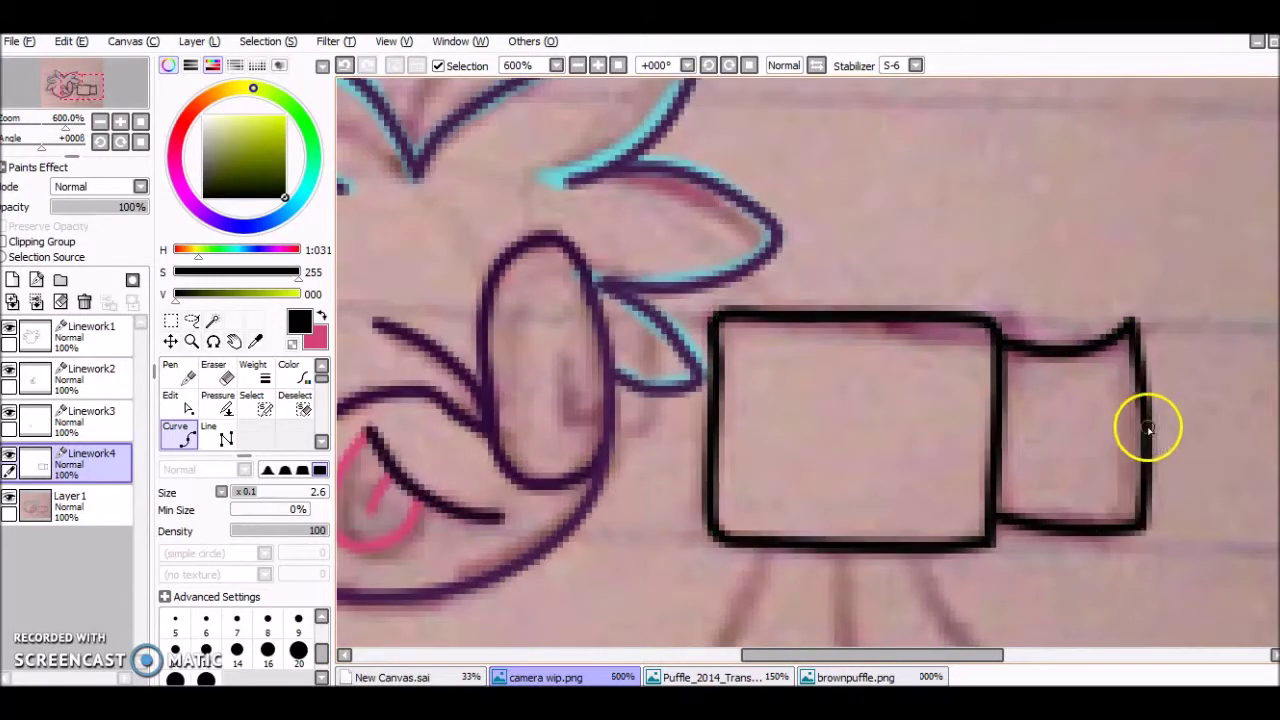
scroll(1148, 459, "up", 3)
left_click(1017, 341)
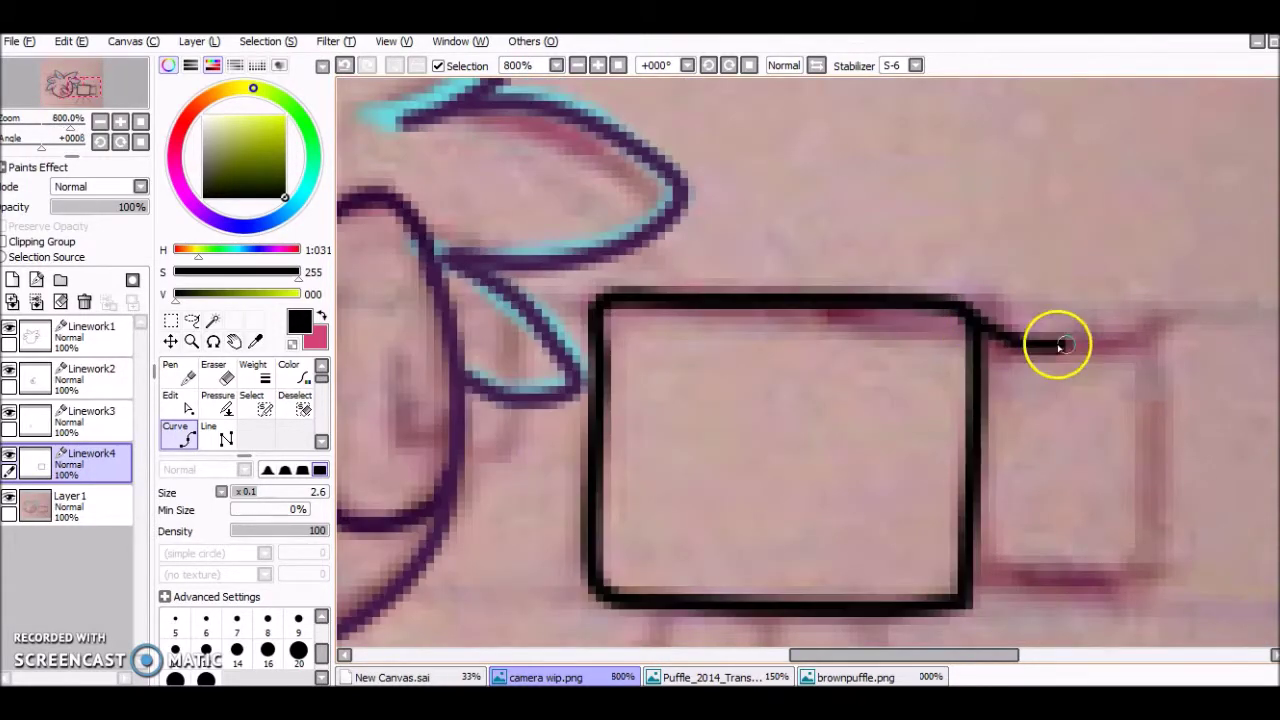
left_click(1080, 580)
scroll(1080, 580, "down", 1)
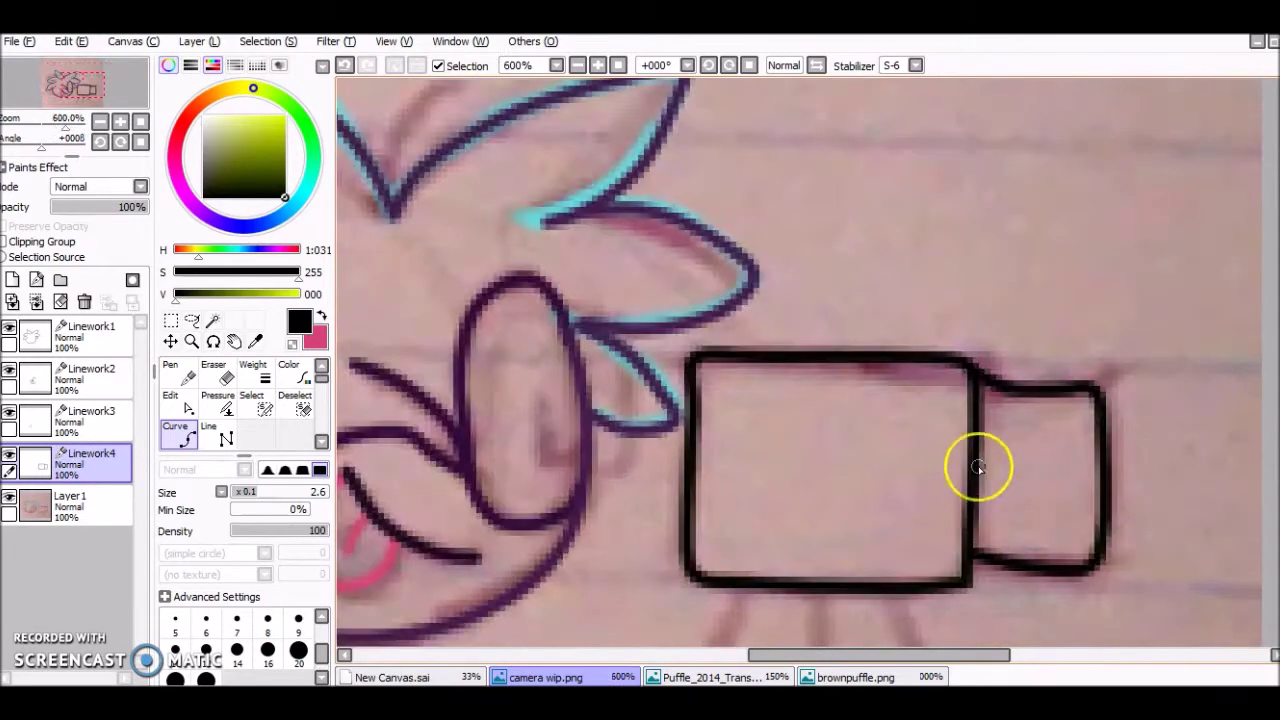
key("ctrl+z")
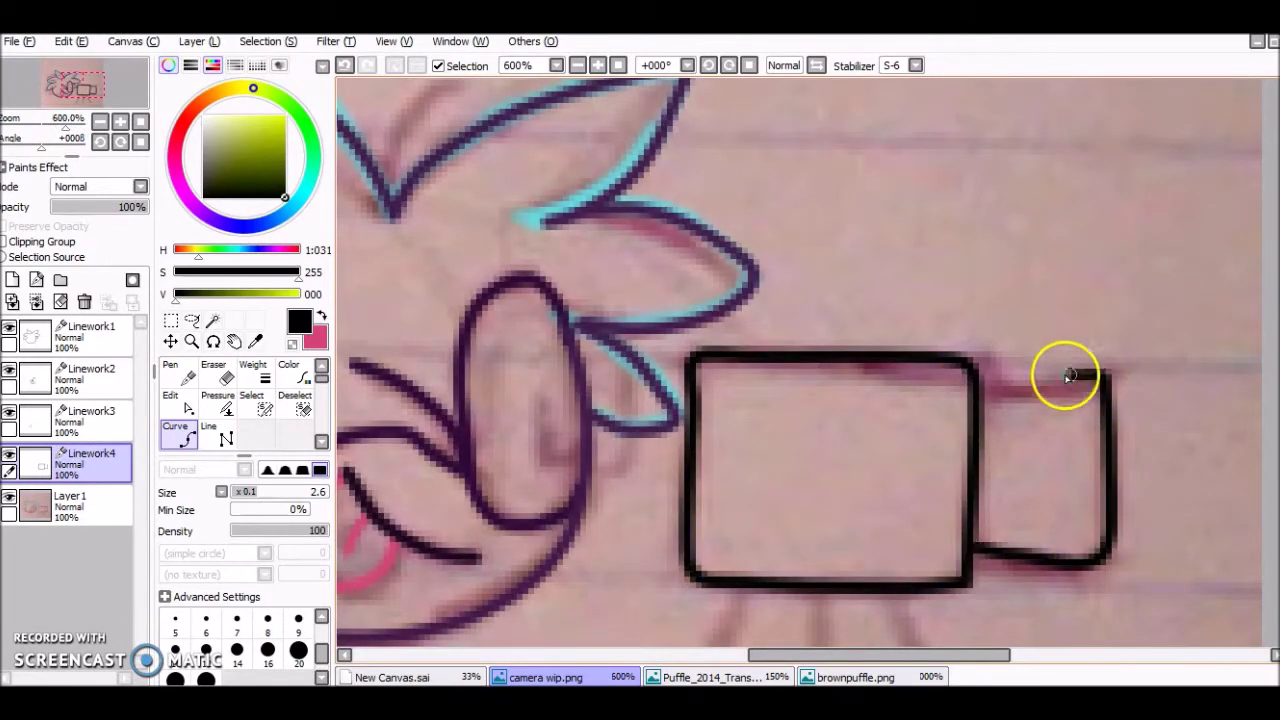
Outline the camera's lens in black with straight, flaring edges and draw three straight tripod legs below the camera body
left_click(1068, 375)
scroll(1068, 375, "down", 1)
scroll(847, 355, "up", 2)
double_click(700, 606)
key("ctrl+z")
left_click(914, 333)
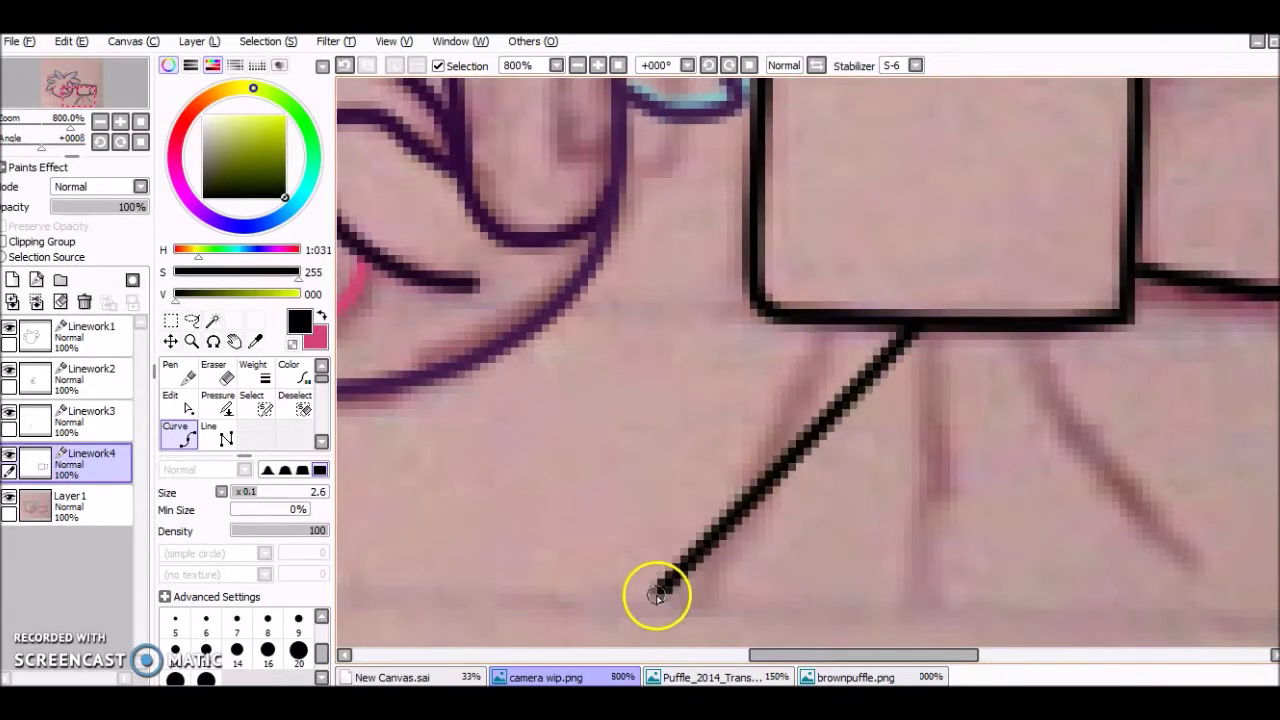
double_click(1171, 591)
left_click(912, 335)
double_click(916, 588)
scroll(928, 423, "down", 4)
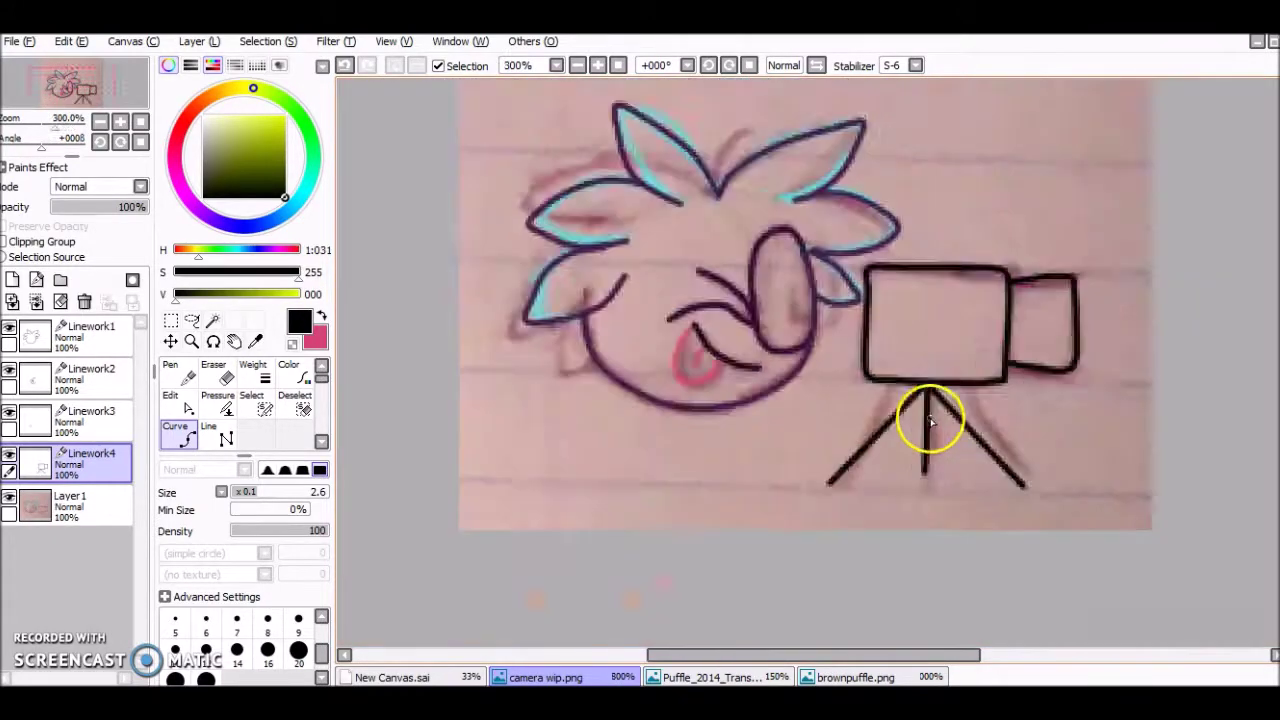
Add a linework layer above the sketch and outline the pupil inside the open eye in black at size 0.8
left_click(85, 500)
left_click(12, 280)
scroll(914, 314, "up", 6)
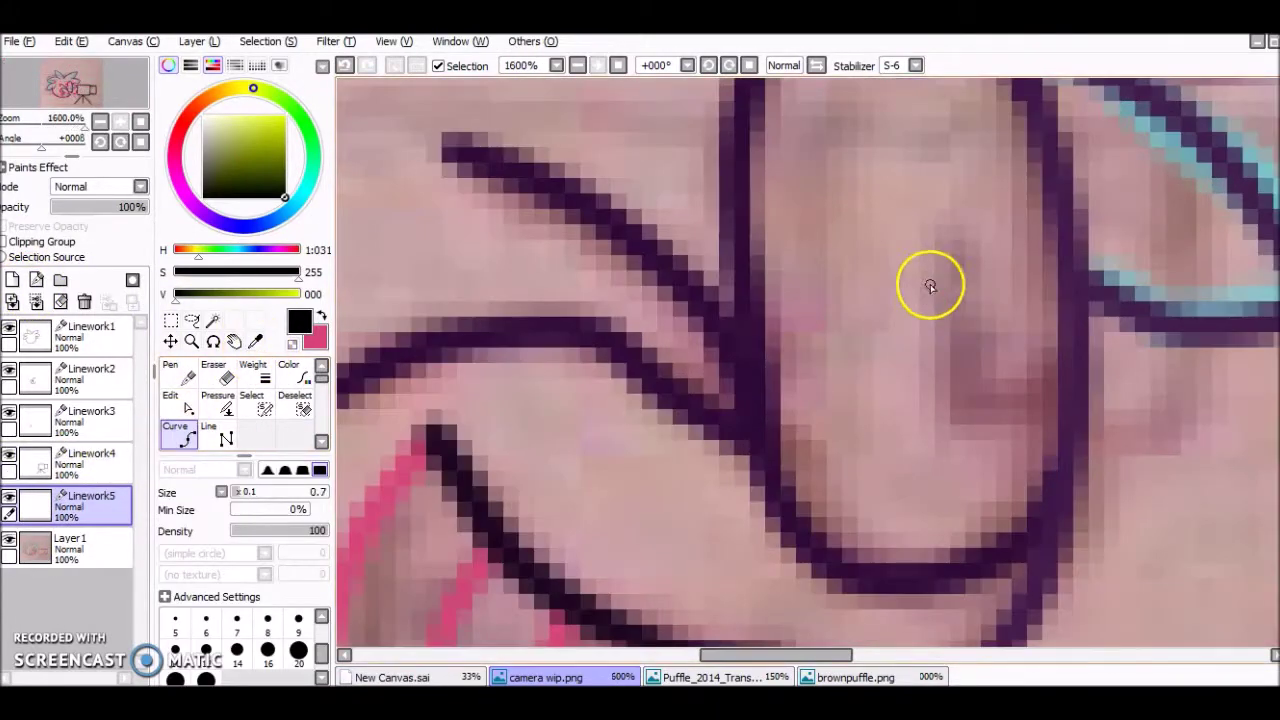
left_click(927, 228)
double_click(936, 197)
scroll(950, 260, "down", 4)
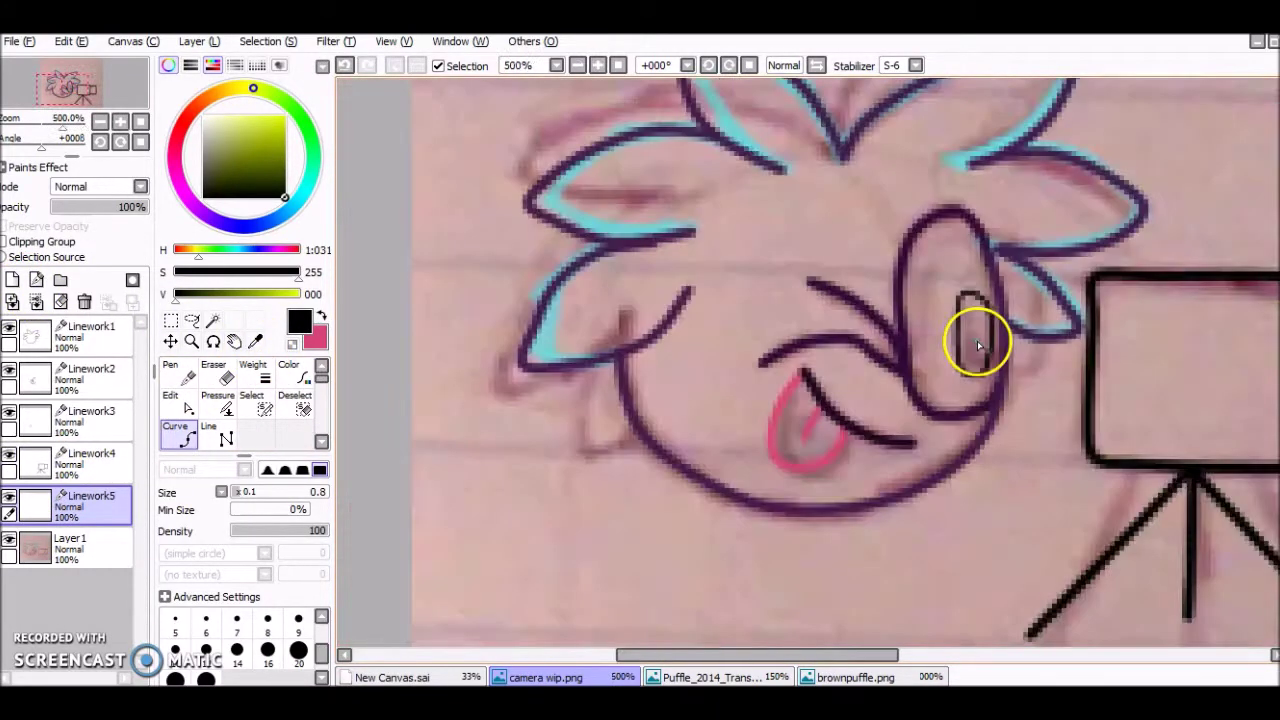
Hide the scanned sketch layer and merge all the linework layers into one
left_click(9, 540)
left_click(90, 330)
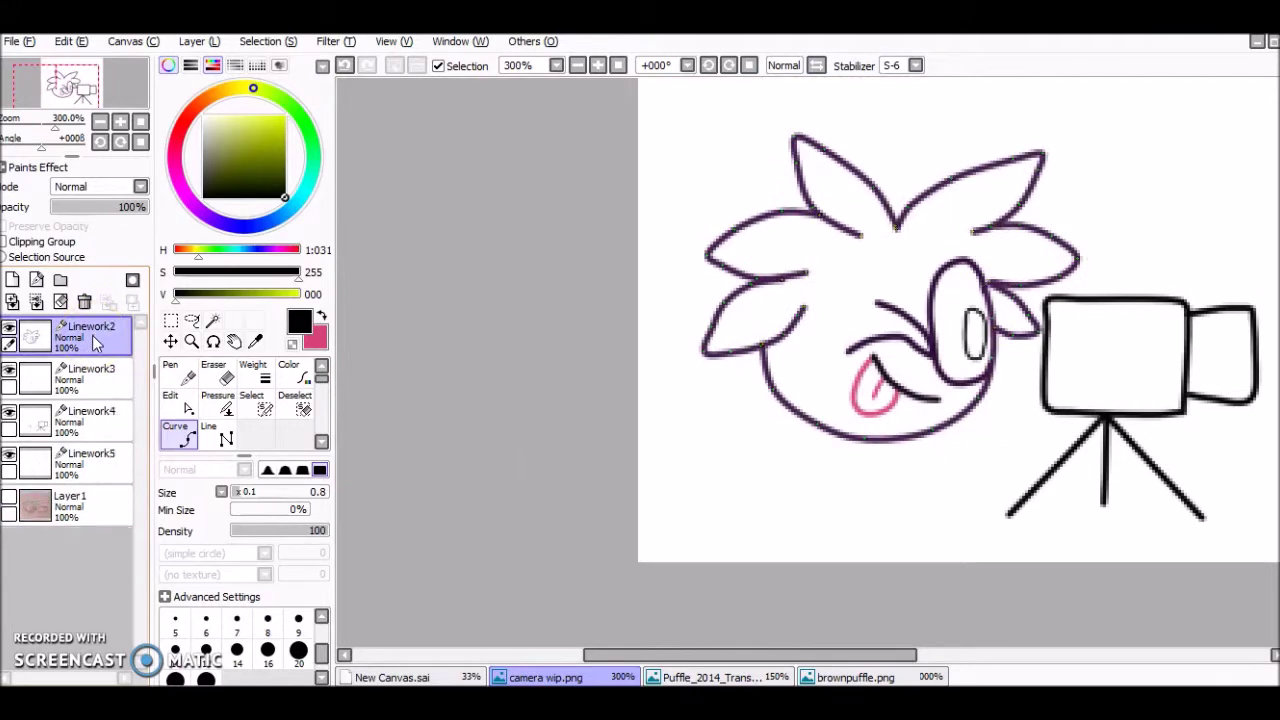
scroll(829, 457, "up", 3)
scroll(835, 313, "down", 3)
left_click(36, 301)
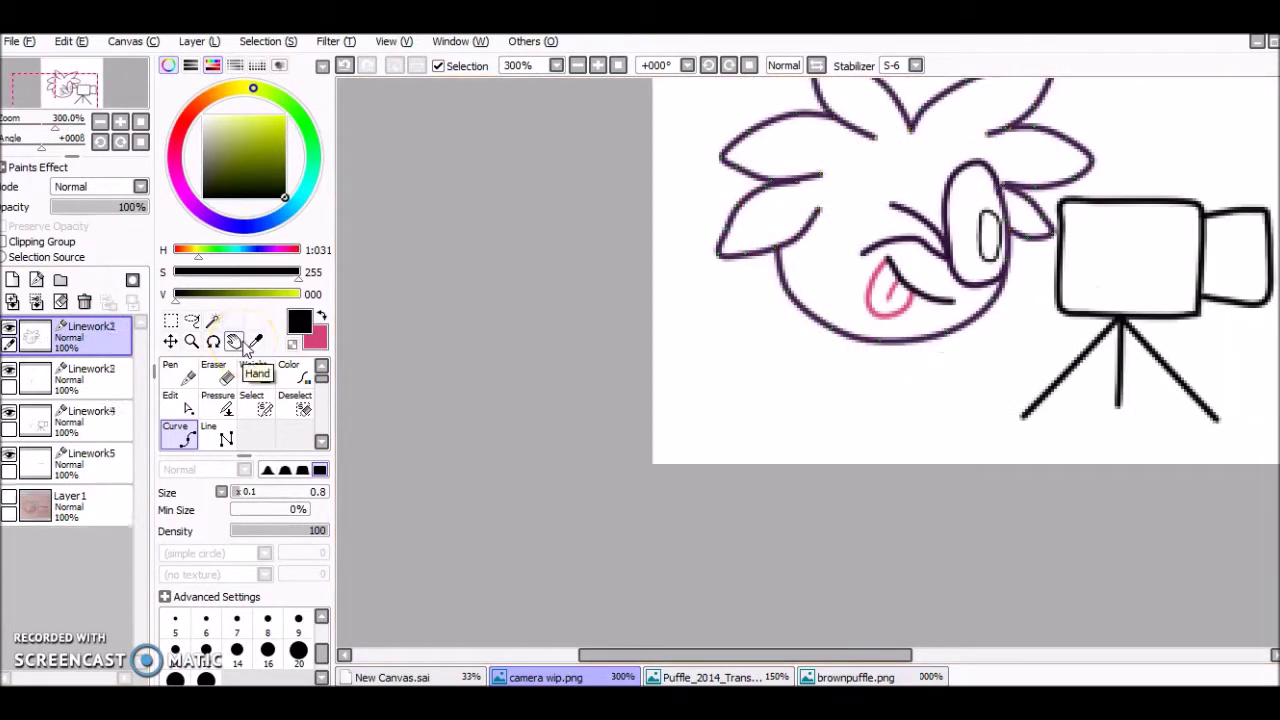
left_click(36, 301)
Select the puffle's body and hair with the magic wand, patch the selection's gaps, and fill it purple on a layer beneath the linework
left_click(60, 335)
left_click(868, 165)
scroll(1014, 271, "up", 4)
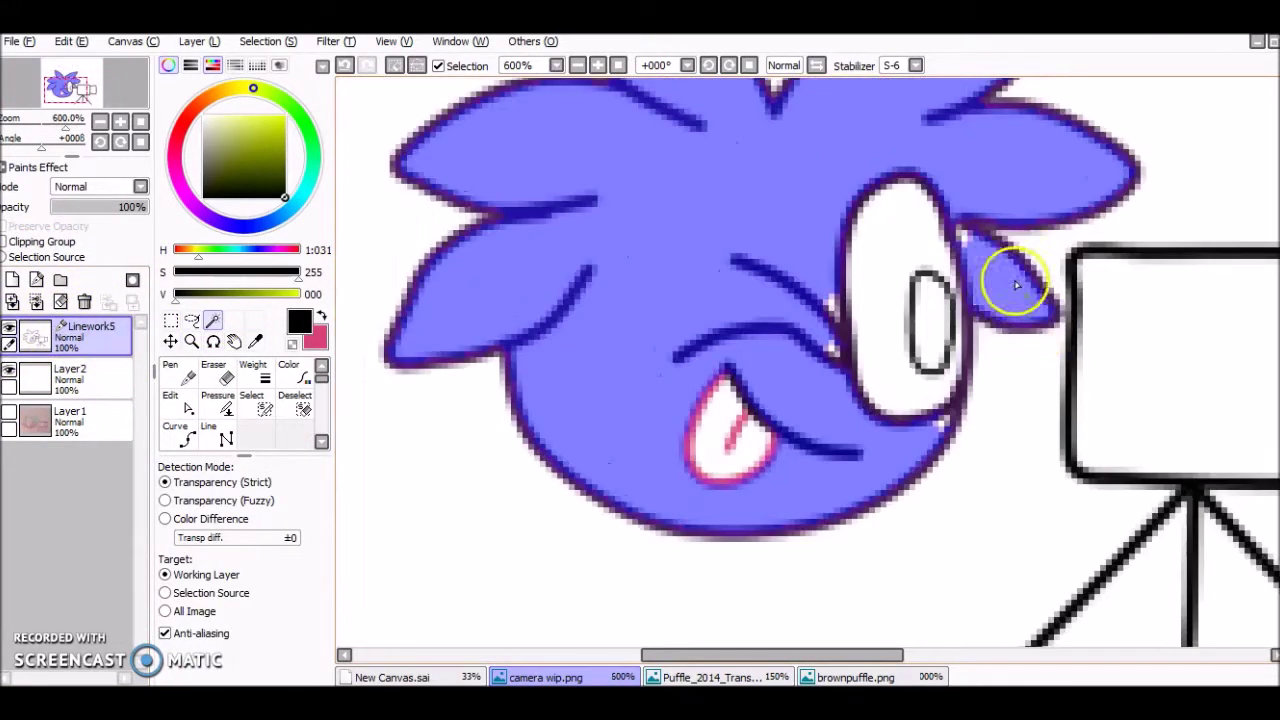
key("s")
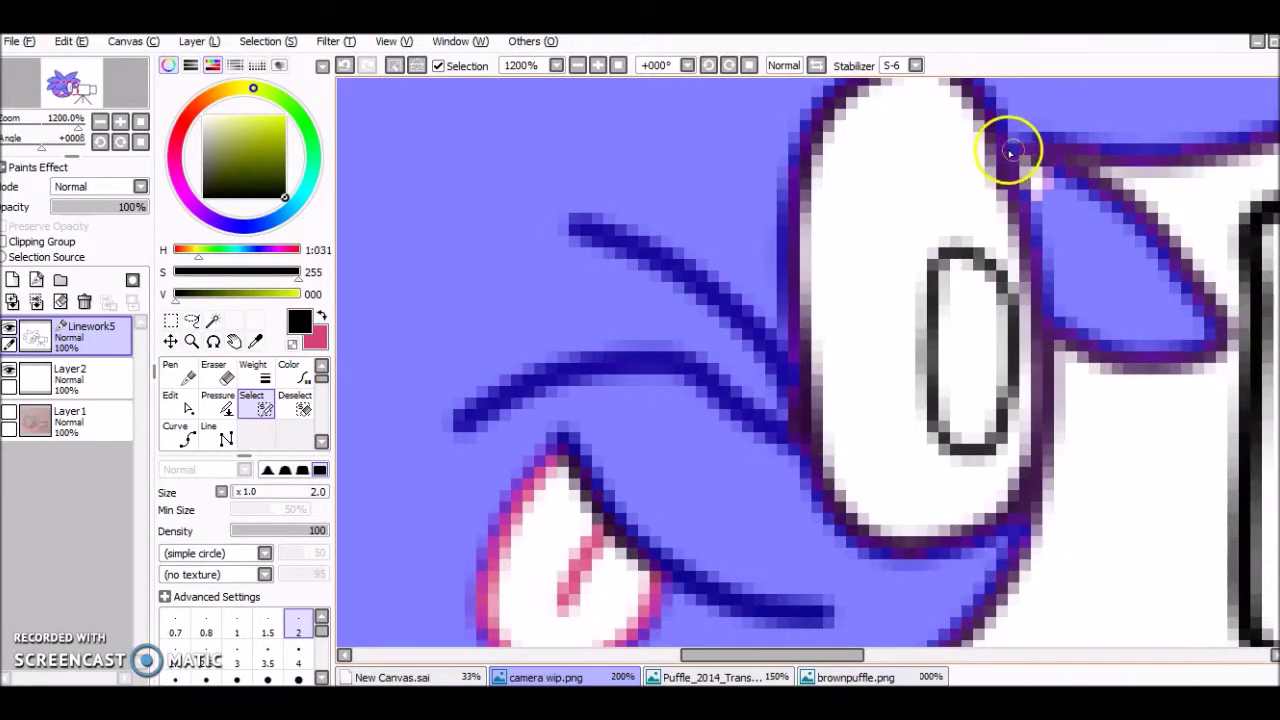
scroll(1004, 152, "down", 5)
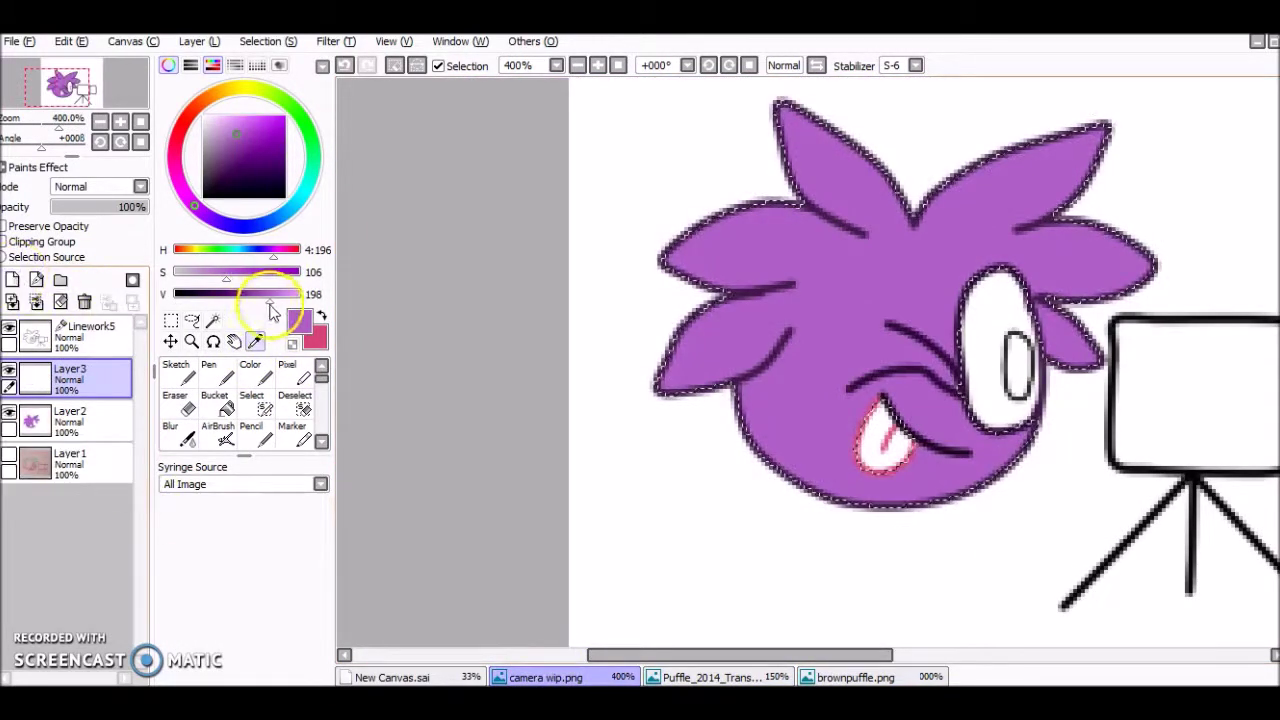
Shade the hair spikes and the body's lower edge on Layer3 with the Pencil, using the purple darkened to a brightness of 152
left_click_drag(269, 301, 248, 301)
left_click(251, 432)
mouse_move(805, 343)
left_mouse_down()
mouse_move(752, 388)
mouse_move(1029, 314)
mouse_move(1049, 229)
mouse_move(1000, 223)
mouse_move(688, 262)
left_mouse_up()
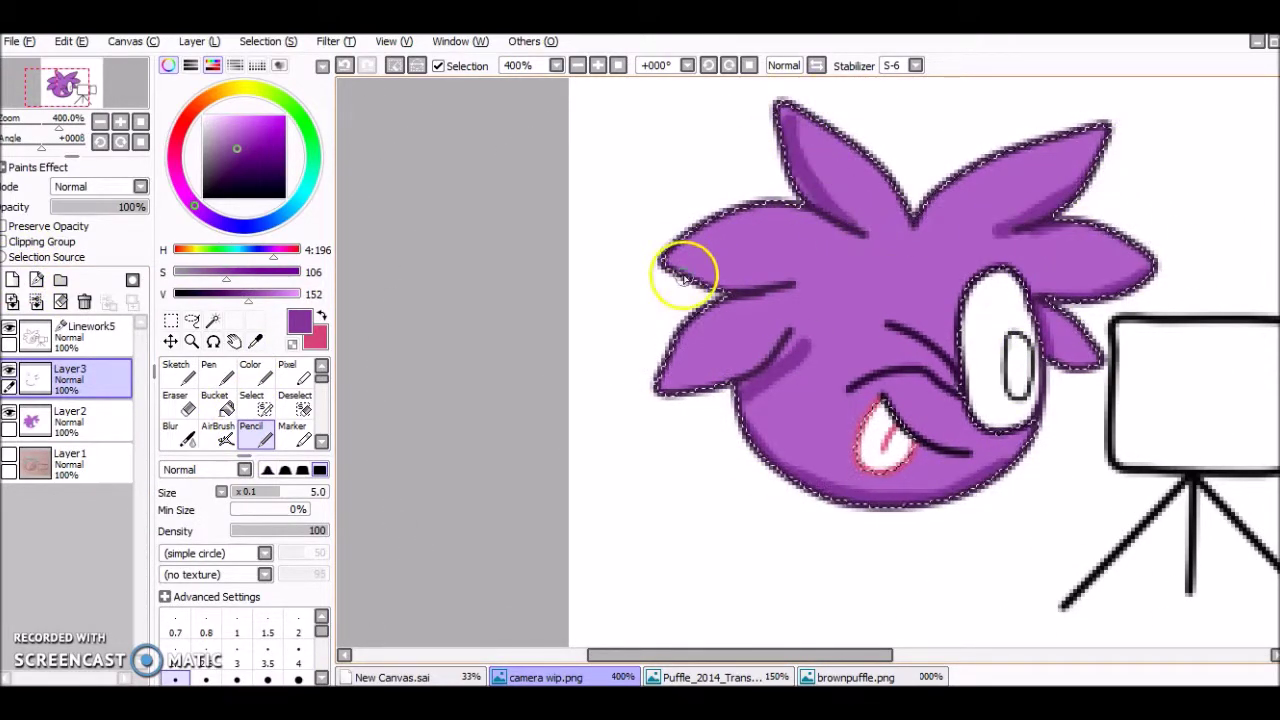
Blur the dark purple shading along the hair spikes and body edge so it blends into the base colour
key("b")
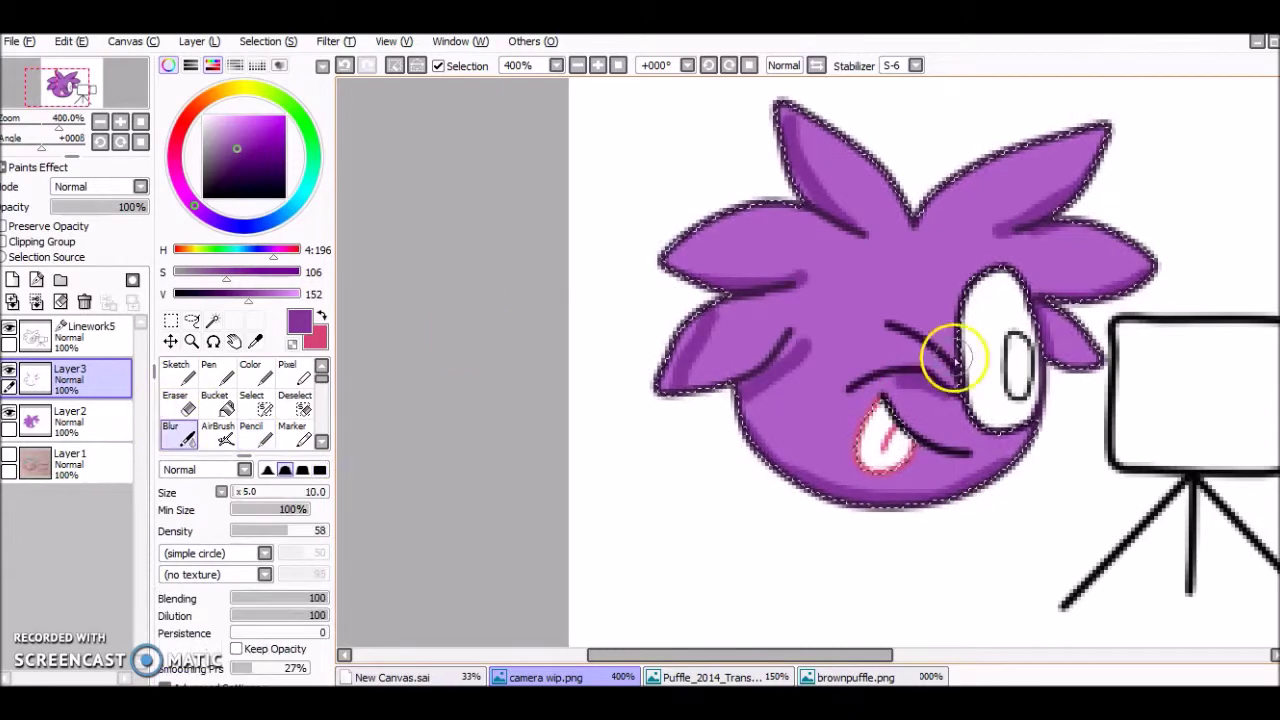
scroll(998, 330, "up", 2)
key("bracketleft")
key("bracketleft")
key("bracketleft")
key("bracketleft")
mouse_move(1022, 415)
left_mouse_down()
mouse_move(1094, 297)
mouse_move(1172, 397)
mouse_move(761, 319)
left_mouse_up()
left_click_drag(657, 432, 768, 276)
key("bracketright")
key("bracketright")
mouse_move(752, 382)
left_mouse_down()
mouse_move(657, 491)
mouse_move(796, 509)
left_mouse_up()
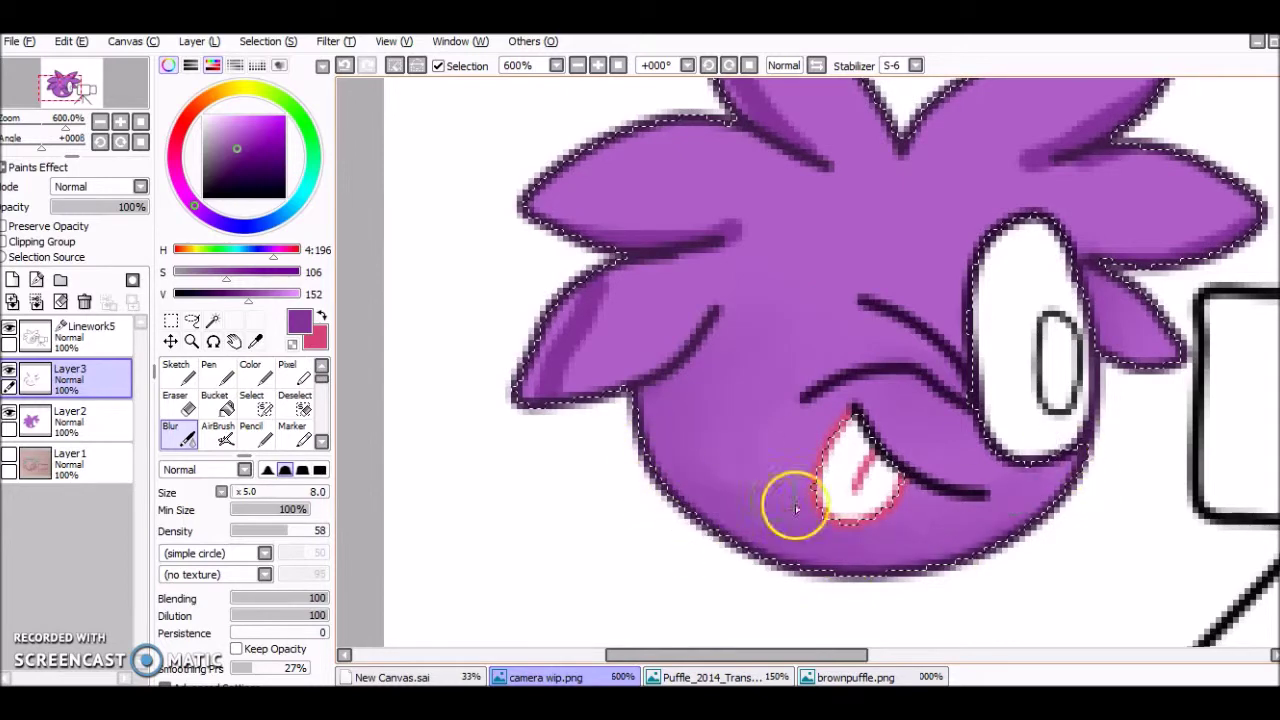
mouse_move(988, 588)
left_mouse_down()
mouse_move(634, 283)
mouse_move(494, 380)
mouse_move(752, 218)
left_mouse_up()
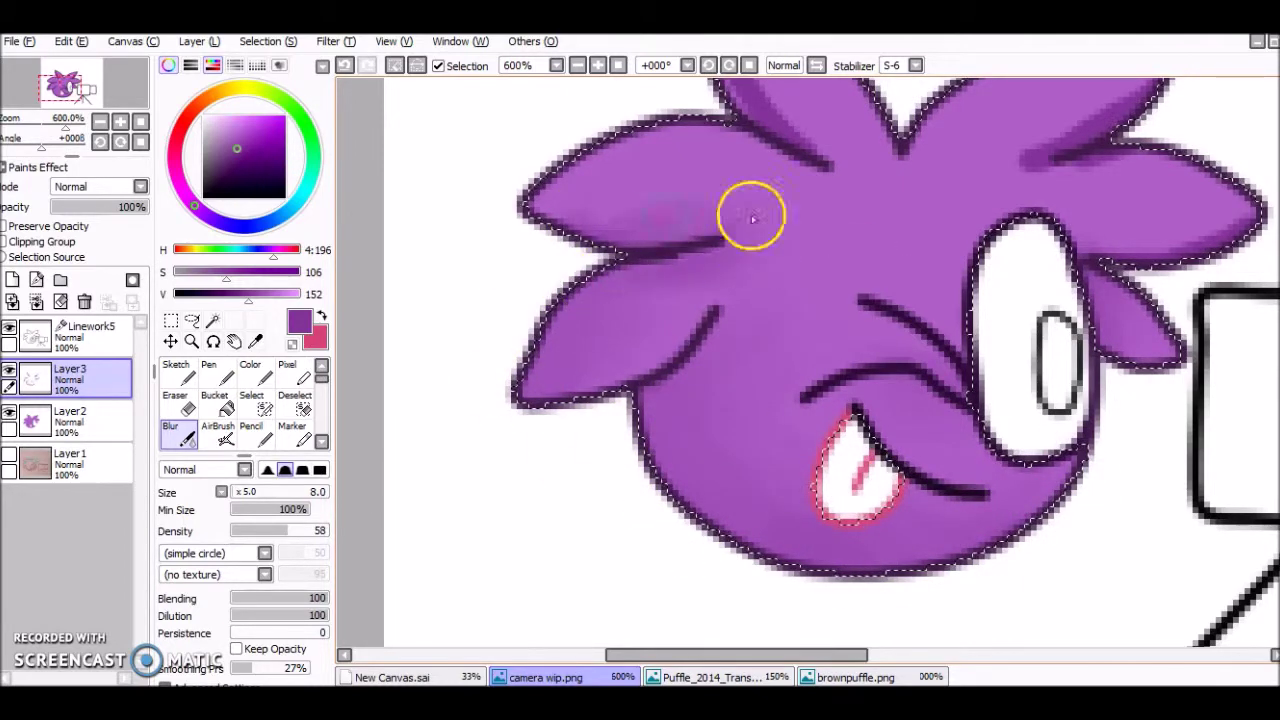
scroll(1175, 230, "up", 2)
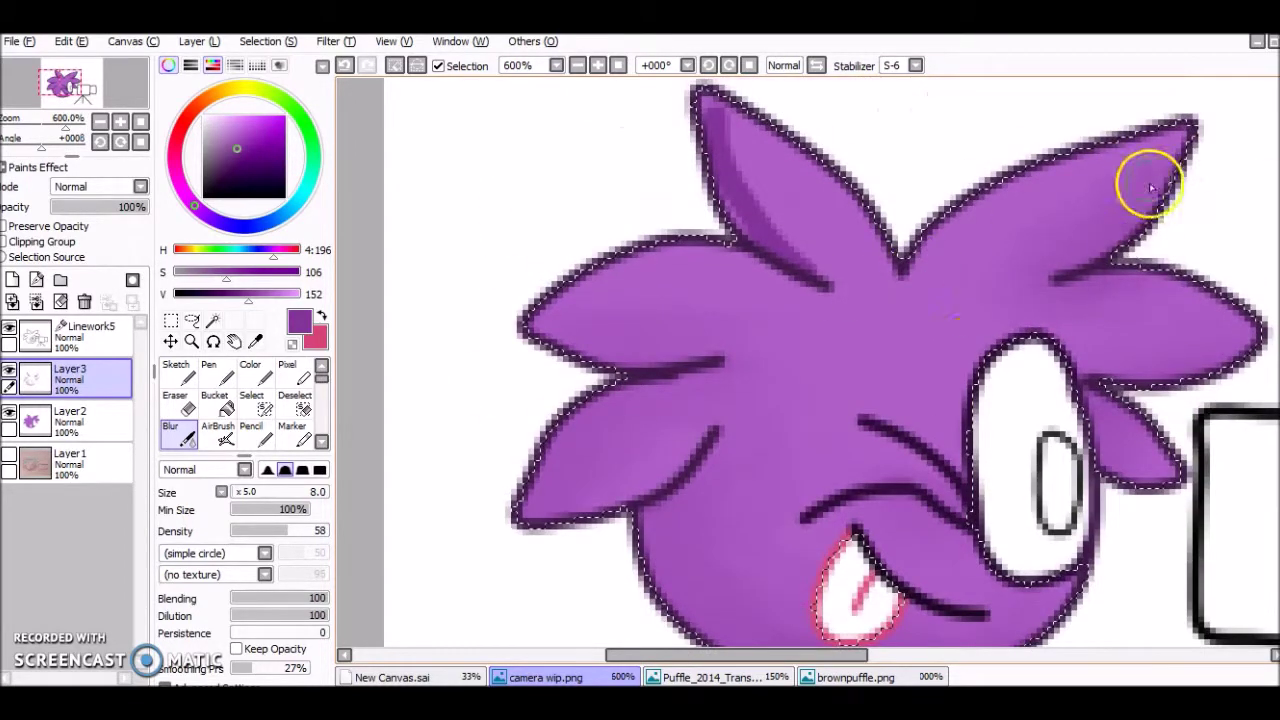
Add a layer above the shading with the Luminosity blending mode and raise the purple's brightness to 255
left_click(12, 280)
left_click(100, 186)
left_click(60, 300)
left_click_drag(248, 294, 300, 294)
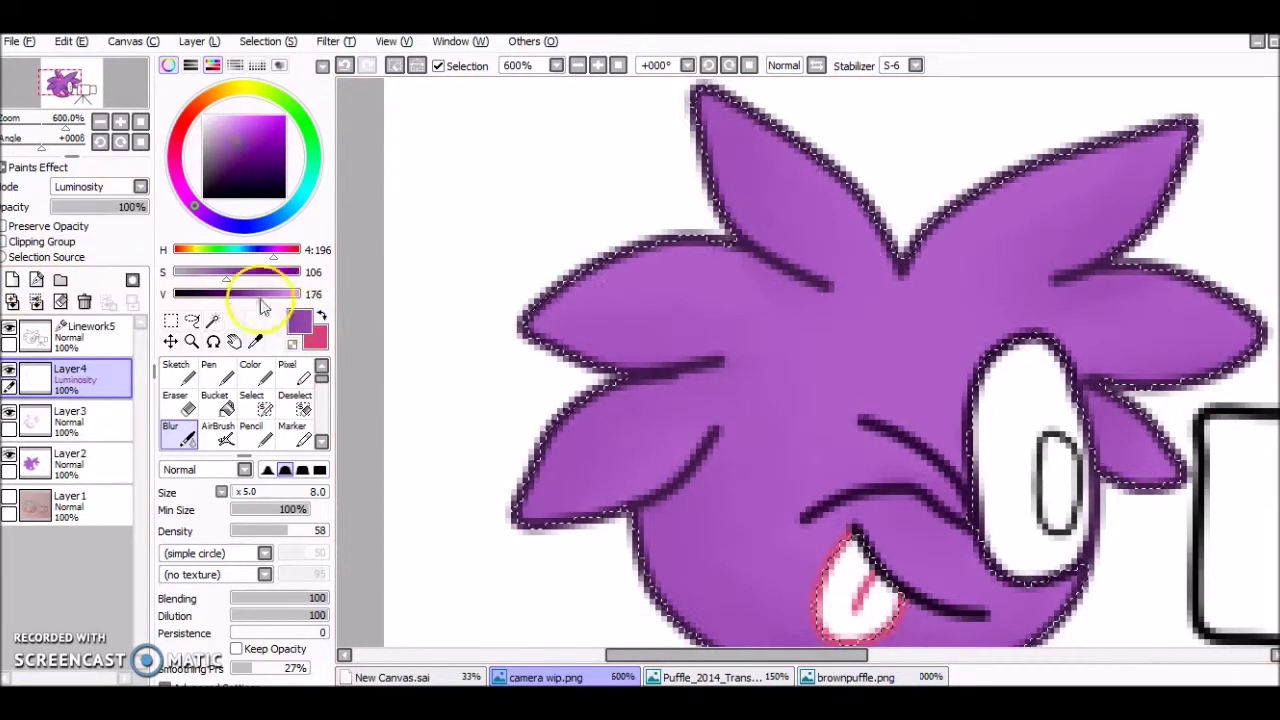
Airbrush light highlights on the puffle's hair spikes and blur them smooth
left_click(218, 436)
left_click_drag(645, 255, 615, 500)
left_click_drag(725, 200, 825, 172)
left_click_drag(1025, 172, 1165, 378)
left_click(178, 436)
mouse_move(640, 230)
left_mouse_down()
mouse_move(580, 457)
mouse_move(561, 231)
left_mouse_up()
left_click_drag(715, 195, 825, 170)
left_click_drag(1000, 150, 1165, 380)
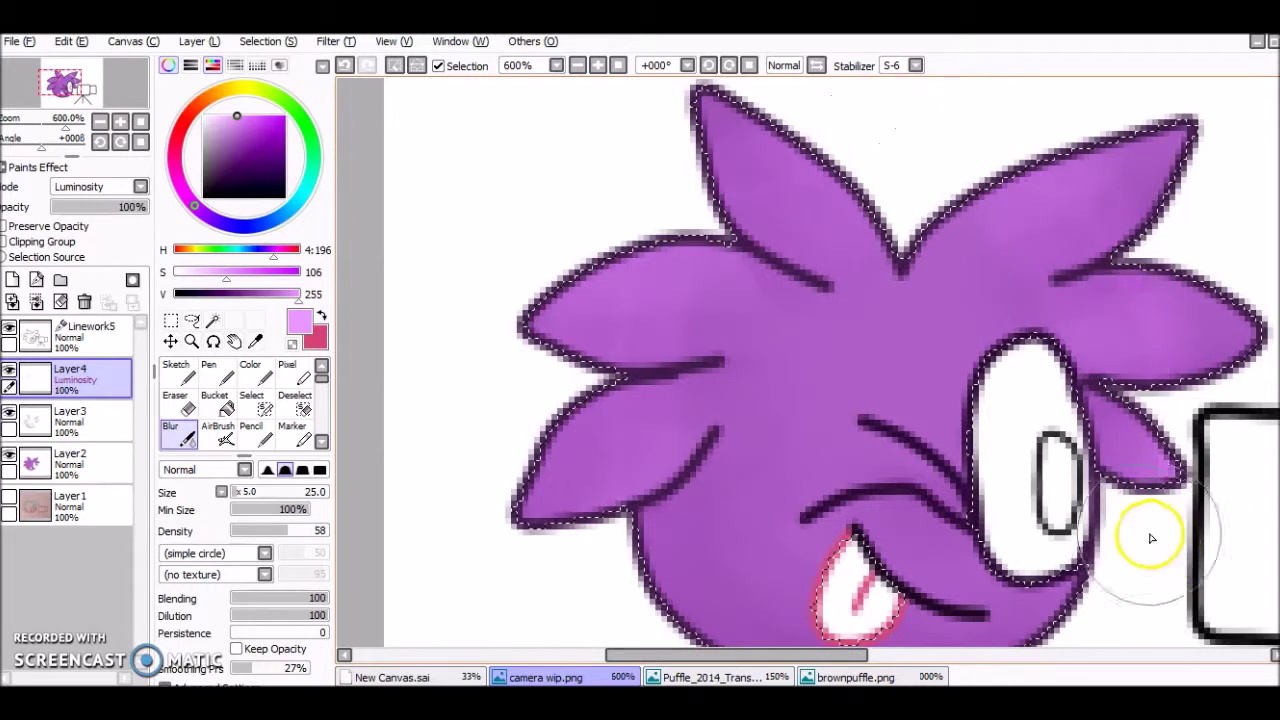
Airbrush and blur light highlights on the puffle's forehead, body and cheek, and clear the selection
left_click(218, 436)
left_click_drag(925, 356, 940, 378)
left_click_drag(705, 492, 760, 575)
left_click_drag(955, 585, 965, 595)
left_click(178, 436)
mouse_move(720, 510)
left_mouse_down()
mouse_move(791, 603)
mouse_move(672, 470)
left_mouse_up()
key("bracketleft")
key("bracketleft")
key("bracketleft")
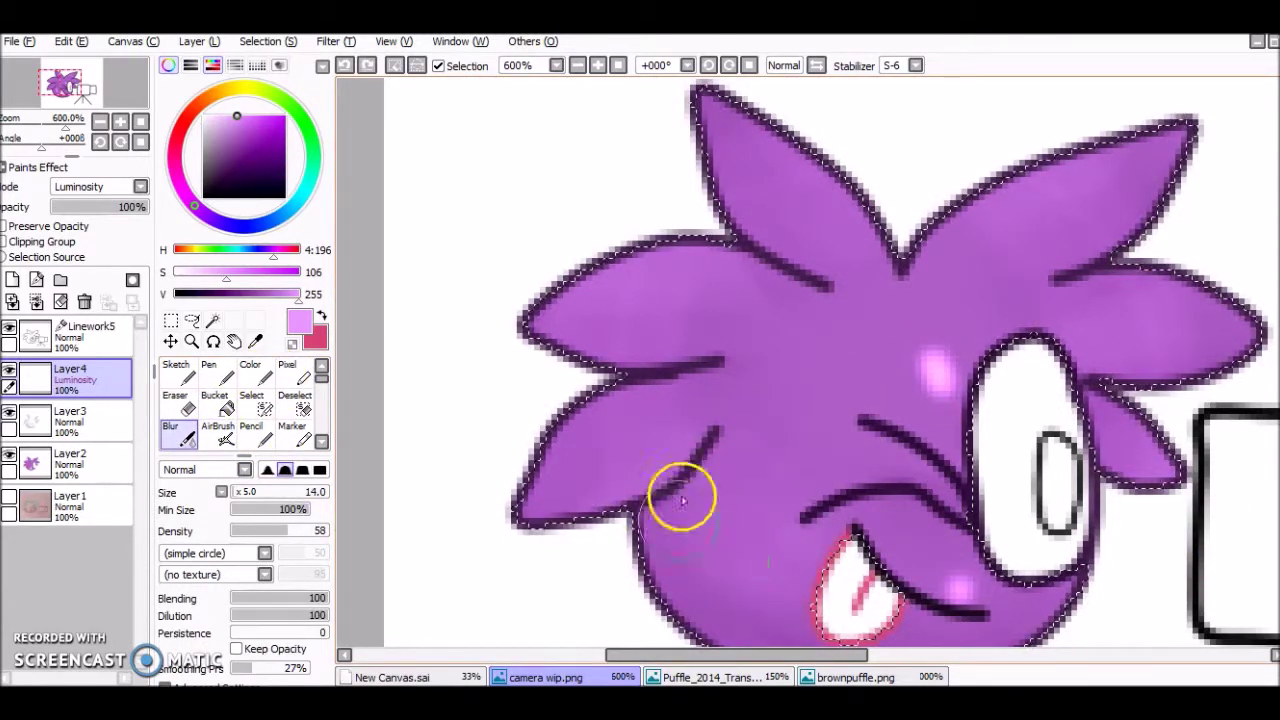
left_click_drag(925, 362, 949, 337)
left_click_drag(950, 580, 983, 589)
key("ctrl+d")
Select the white of the open eye, patch the selection around the pupil, and fill it white on Layer2
left_click(934, 514, "ctrl")
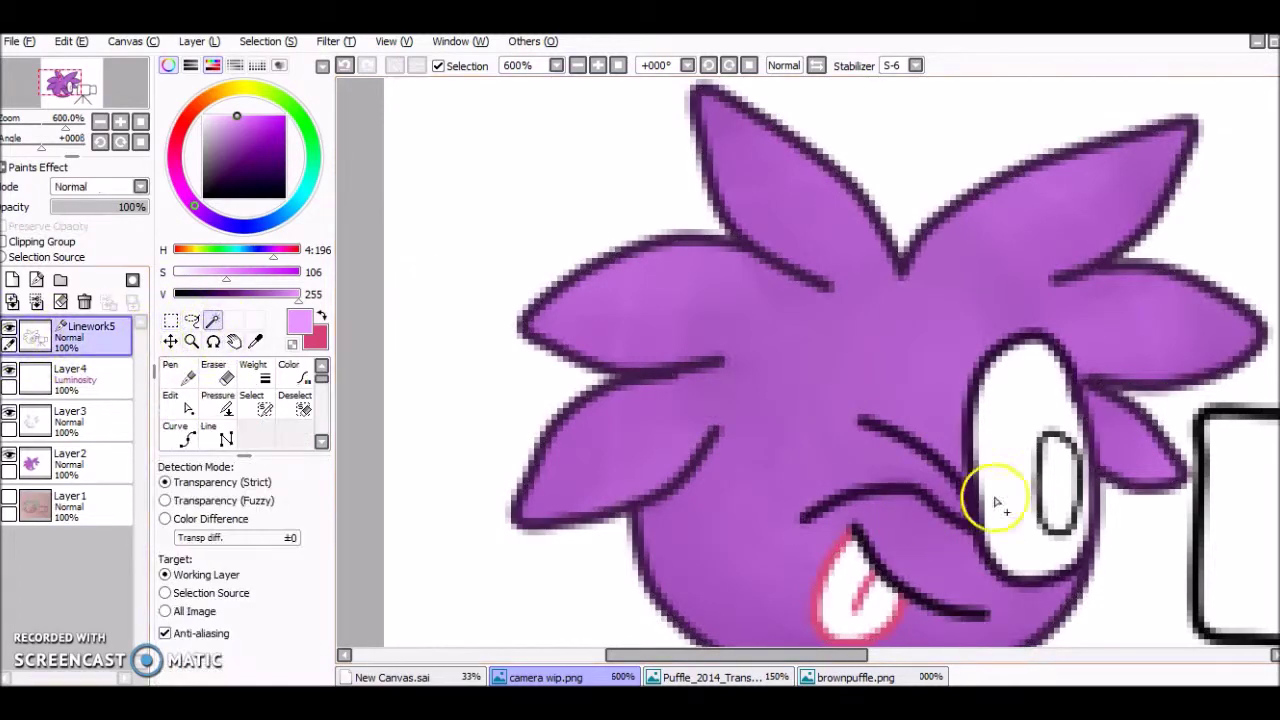
left_click(258, 408)
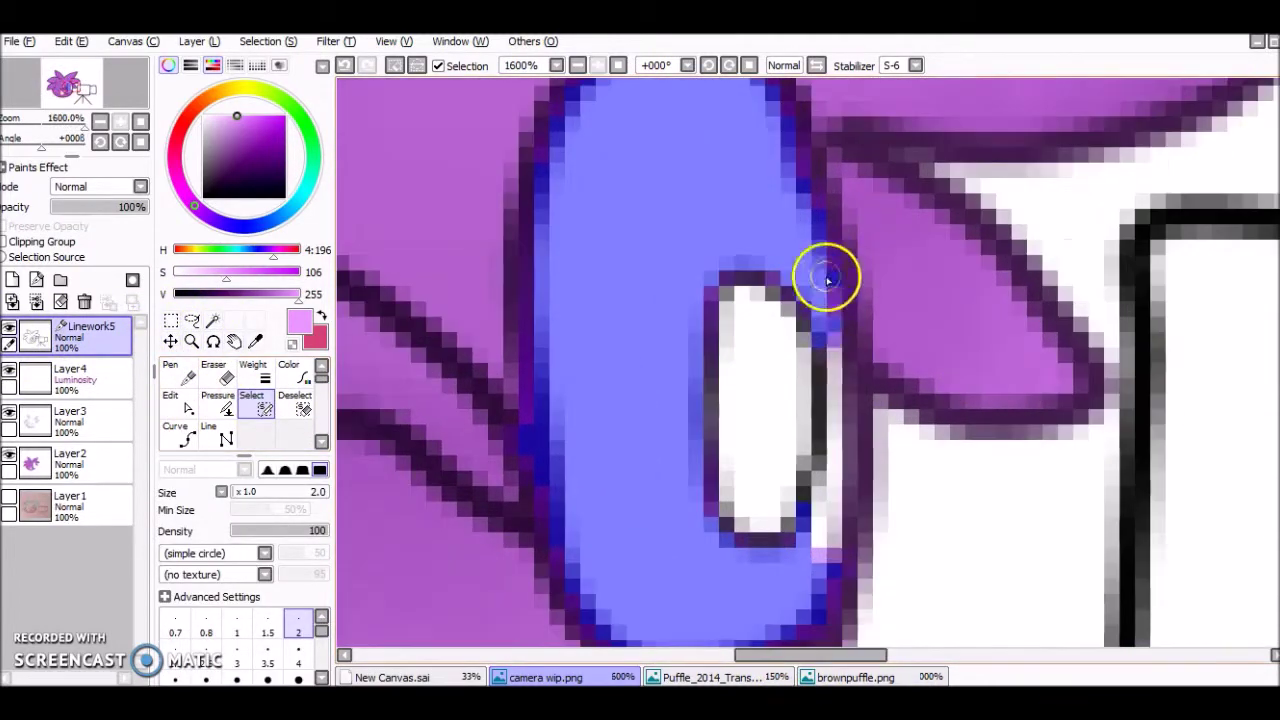
mouse_move(827, 280)
left_mouse_down()
mouse_move(838, 431)
mouse_move(822, 457)
left_mouse_up()
left_click(62, 455)
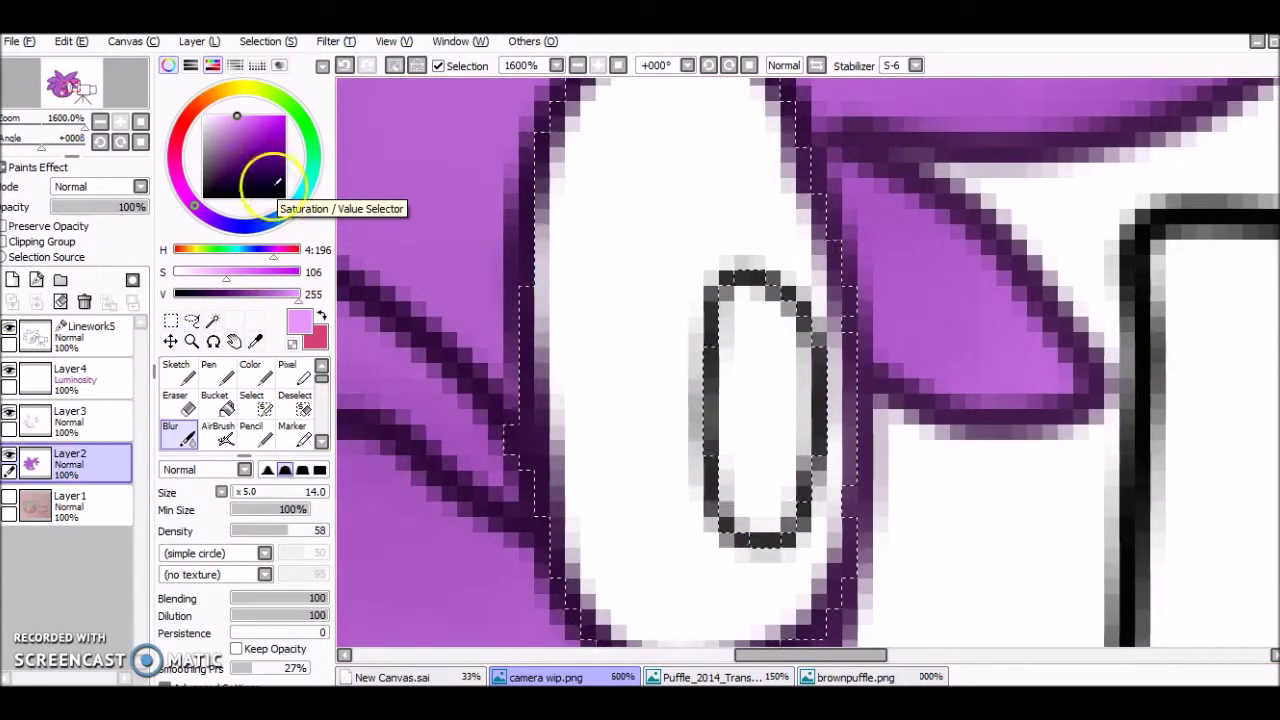
left_click(203, 116)
left_click(380, 271, "ctrl+alt")
Select the pupil's interior on the linework and fill it black on Layer2, with a white highlight in its upper half
left_click(212, 320)
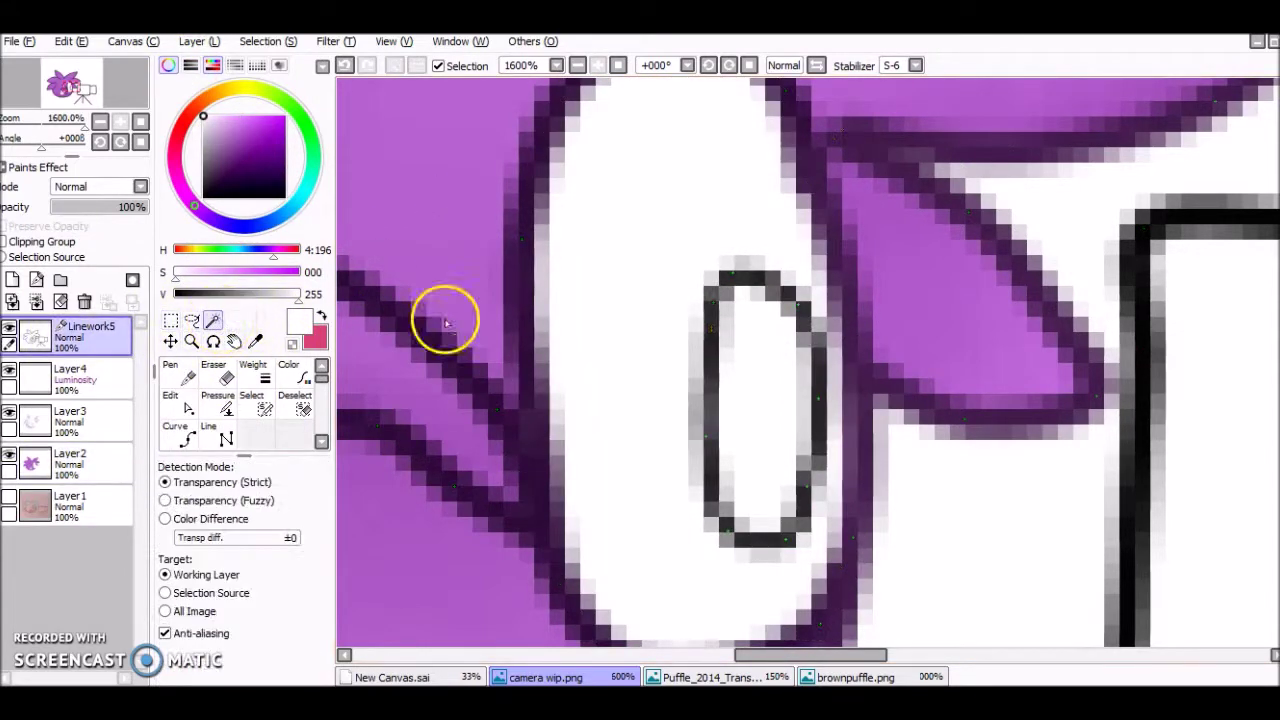
left_click(62, 455)
left_click(322, 316)
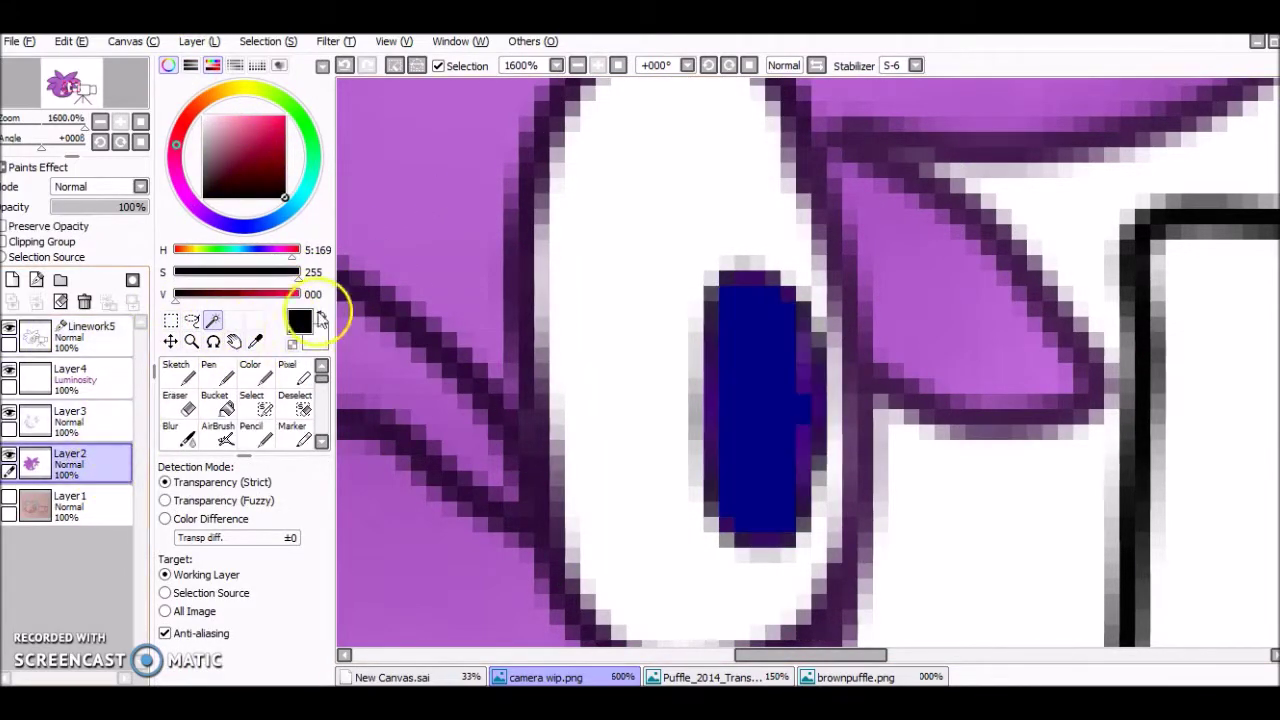
key("n")
left_click_drag(791, 263, 786, 306)
key("m")
key("ctrl+z")
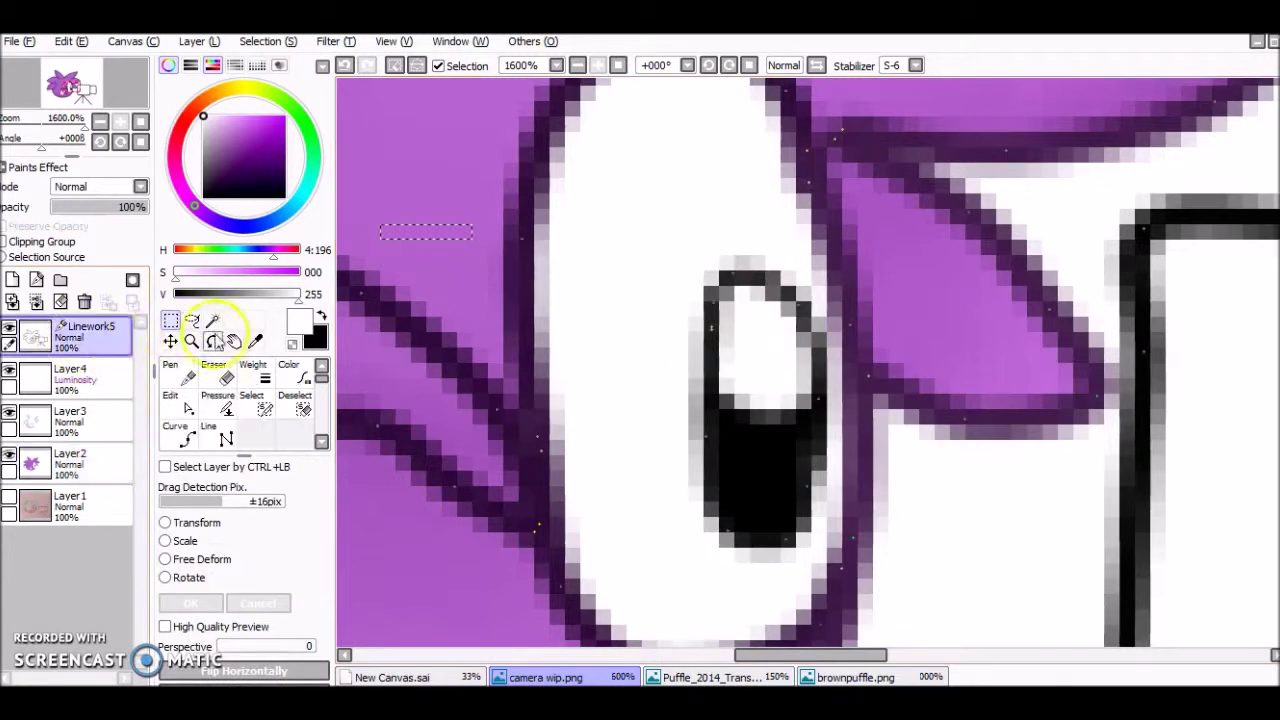
Select the tongue's interior with the magic wand and fill it with the pink from the reference image
scroll(971, 646, "down", 3)
scroll(971, 646, "up", 2)
key("ctrl+y")
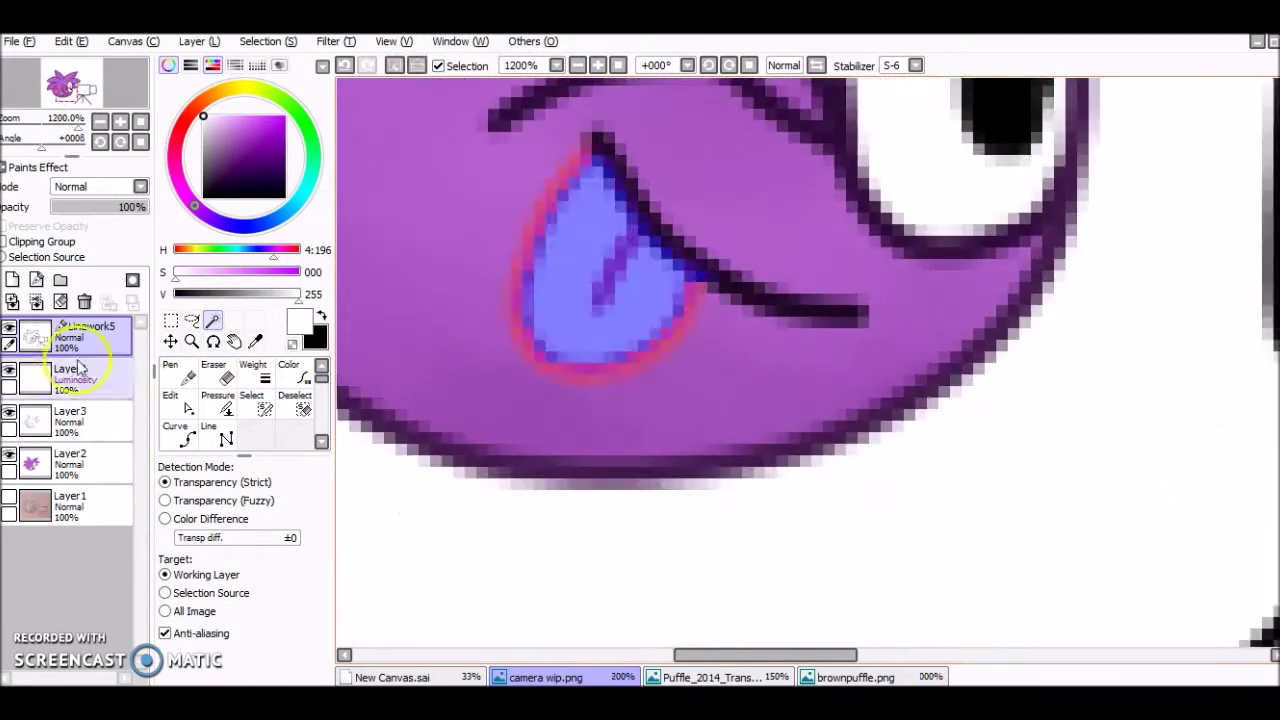
key("ctrl+y")
left_click(700, 672)
left_click(545, 677)
left_click(251, 434)
Shade the tongue on Layer3 and add a blurred light pink airbrush highlight on the Luminosity layer
left_click(70, 415)
left_click(295, 300)
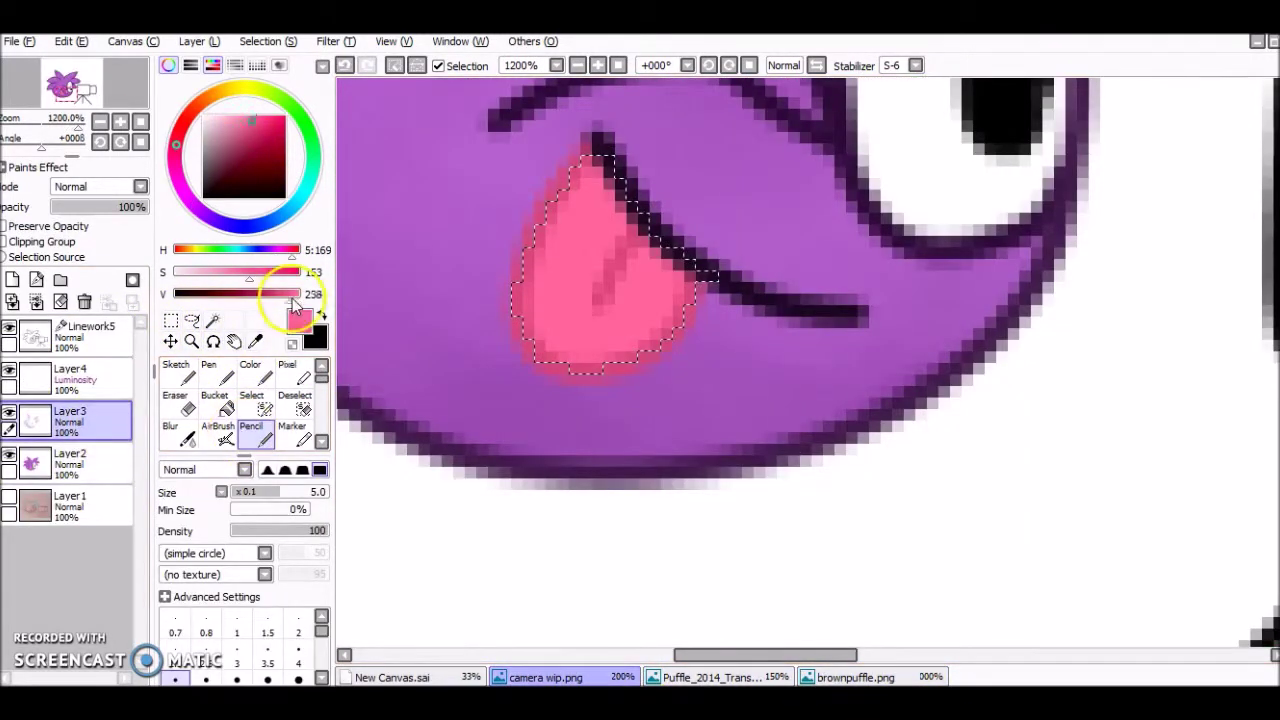
left_click(70, 375)
left_click(231, 116)
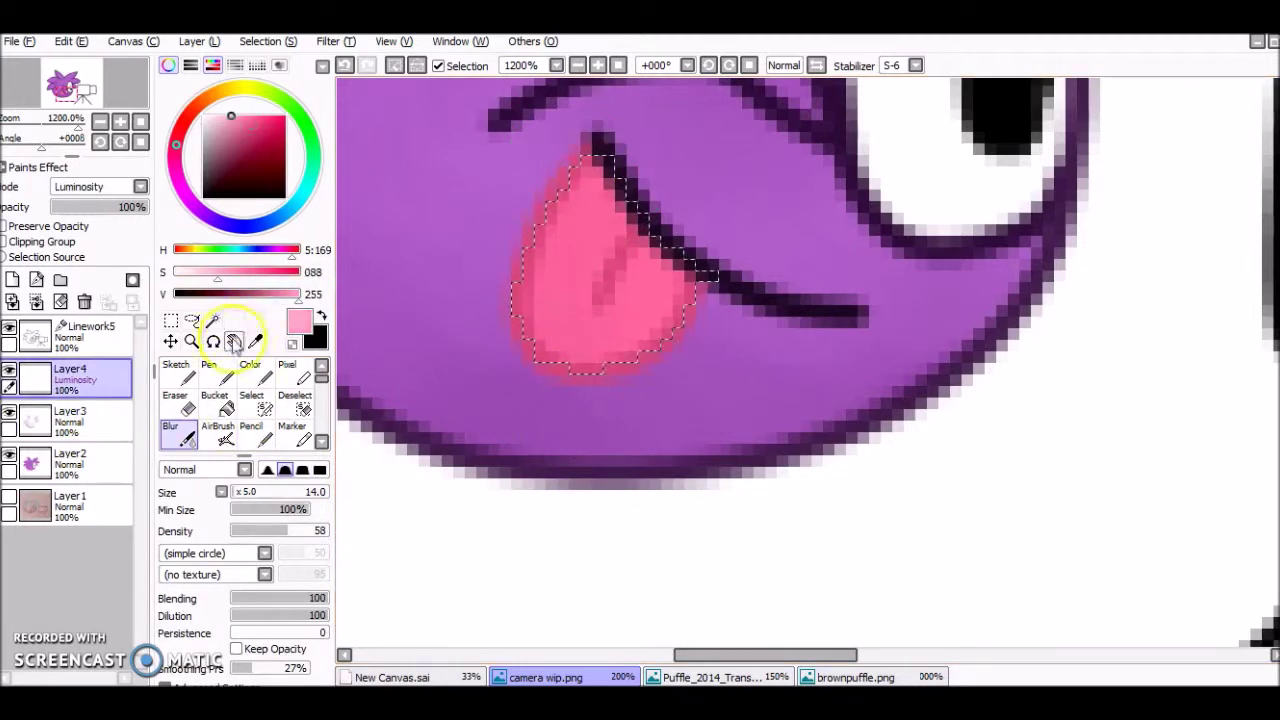
left_click(218, 433)
key("b")
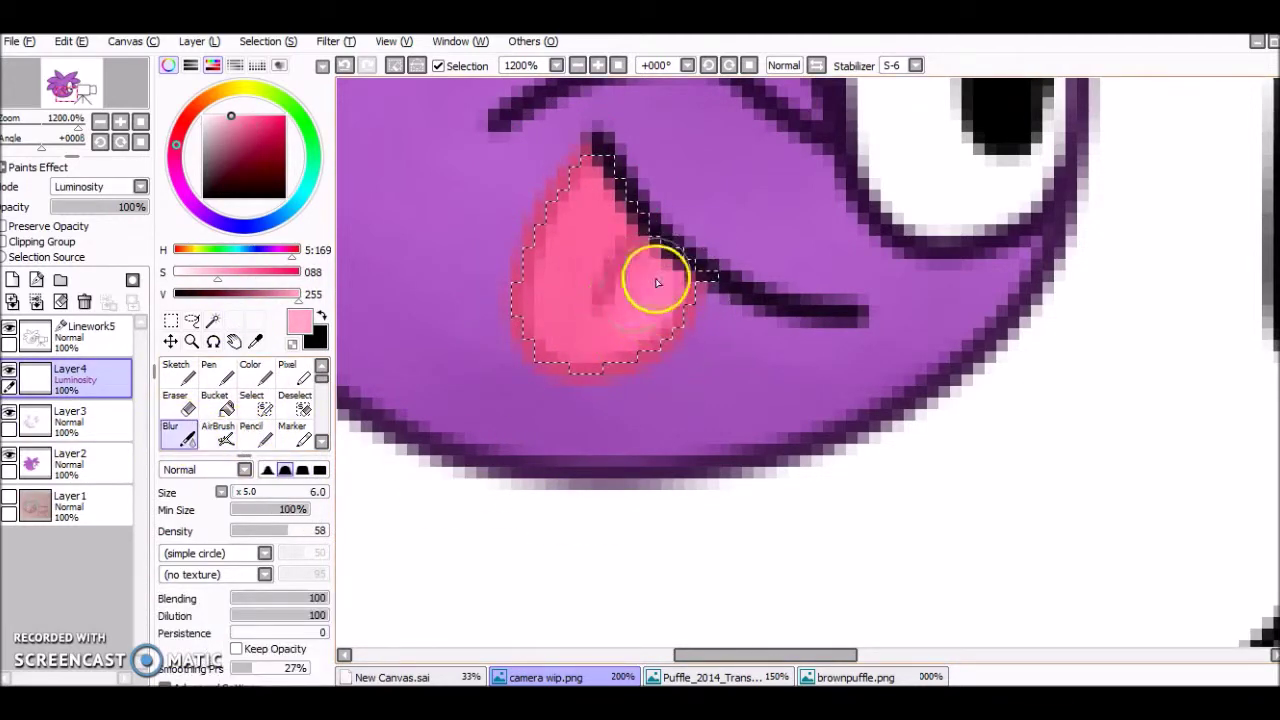
left_click(222, 336)
left_click(483, 275)
Select the interiors of the camera's body and lens on the linework and fill them dark grey on Layer2
left_click(62, 340)
left_click(212, 320)
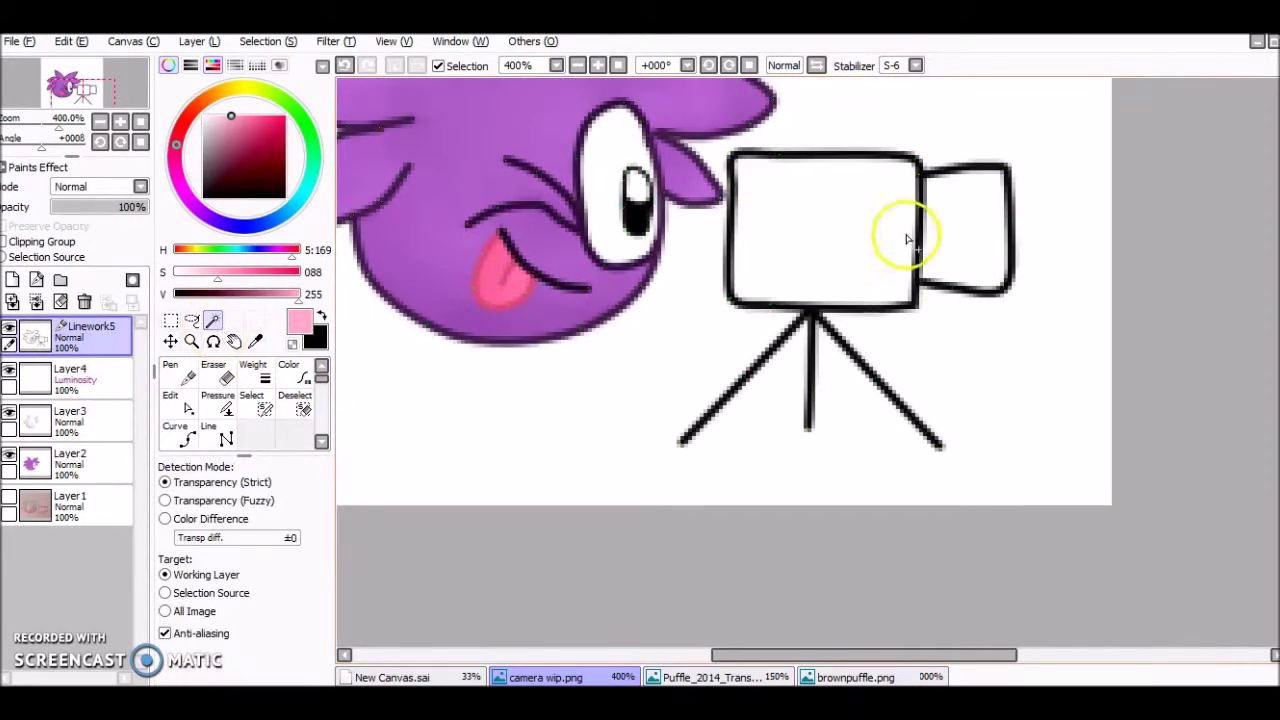
left_click(905, 235)
left_click(965, 230)
left_click(86, 457)
left_click(233, 168)
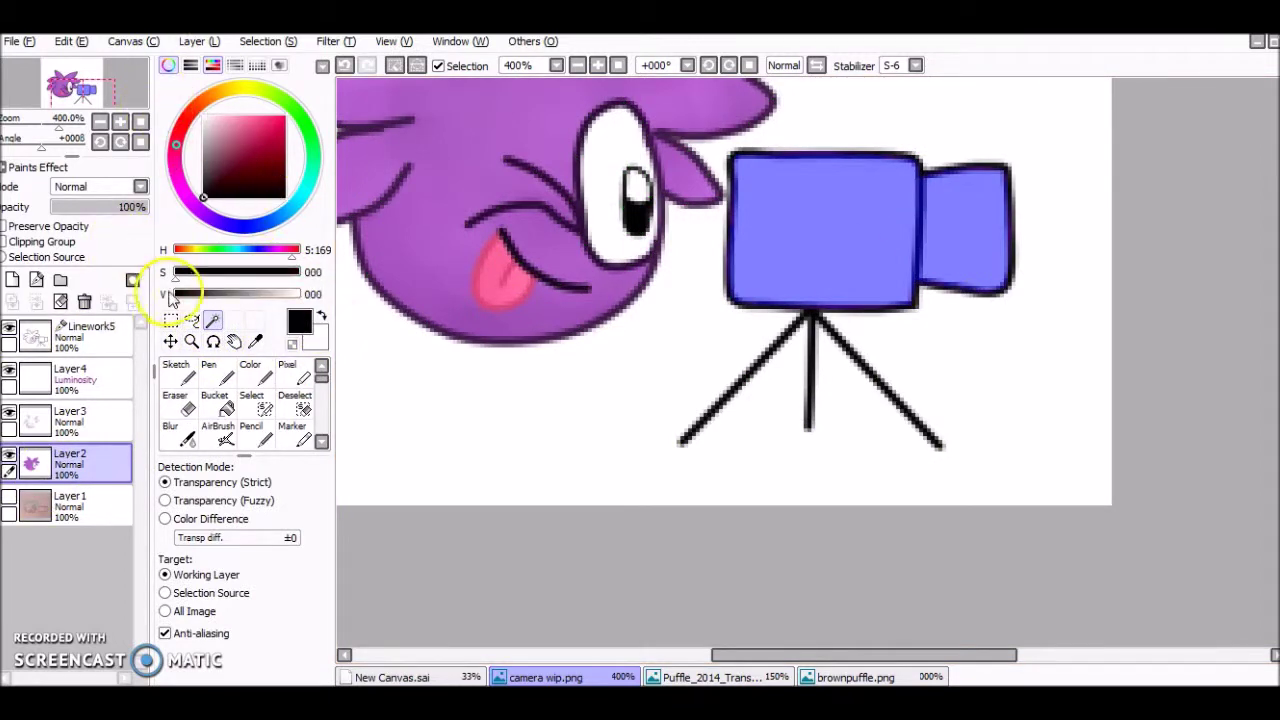
Shade the camera's body and lens edges on Layer3 with a grey of brightness 26 and blur the shading
left_click(70, 420)
left_click_drag(207, 293, 187, 293)
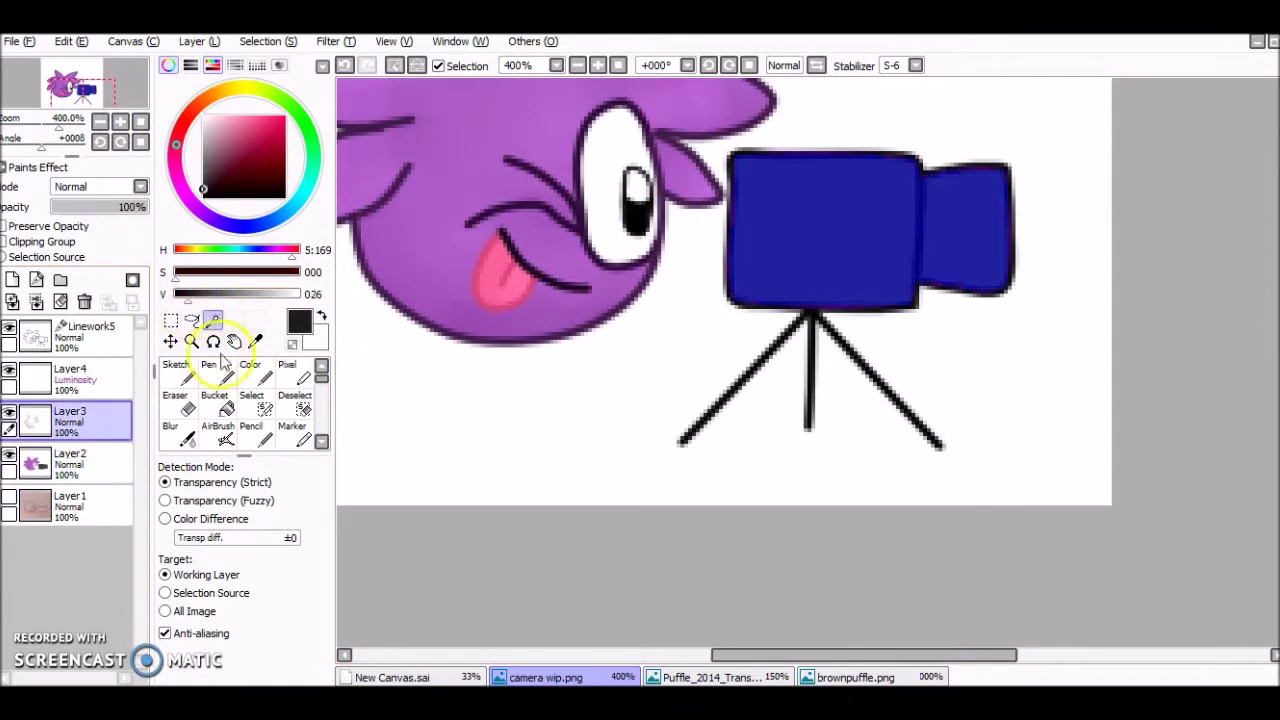
left_click(251, 435)
left_click_drag(740, 195, 790, 298)
left_click_drag(935, 272, 990, 285)
key("b")
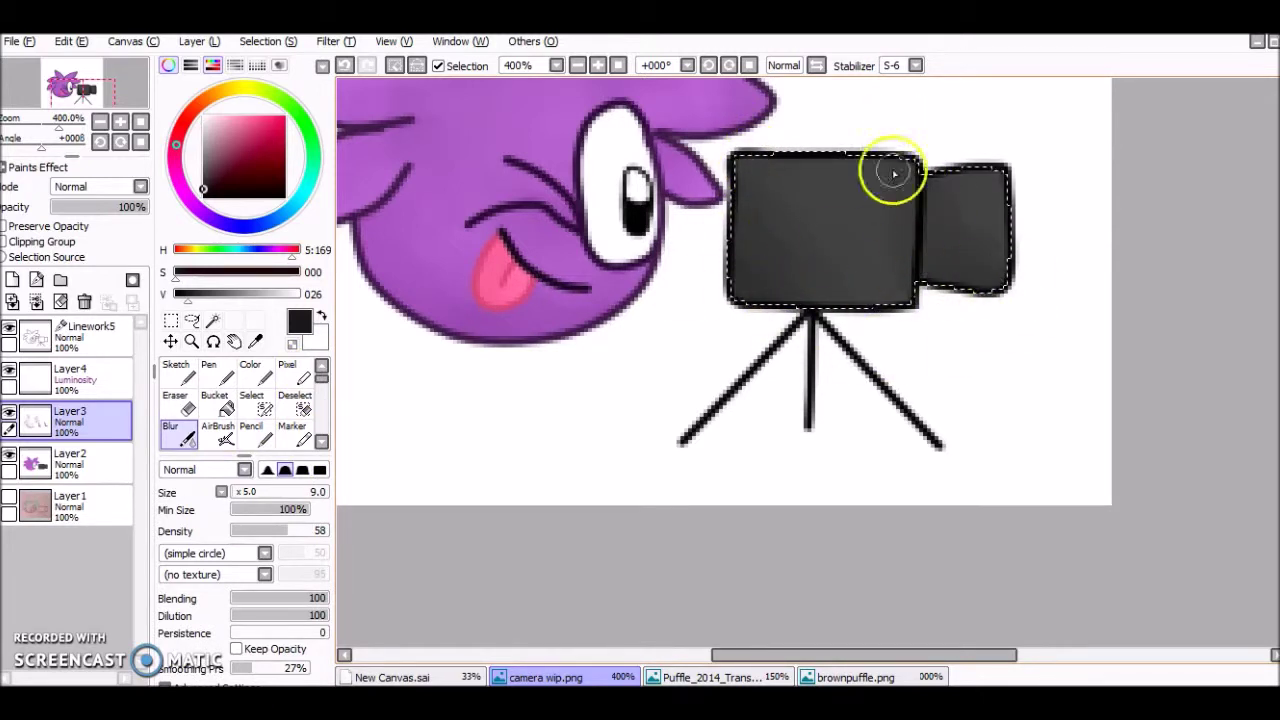
Airbrush light grey highlights of brightness 206 on the camera's body and lens on the Luminosity layer and blur them
left_click(70, 375)
left_click_drag(187, 293, 275, 293)
left_click(218, 432)
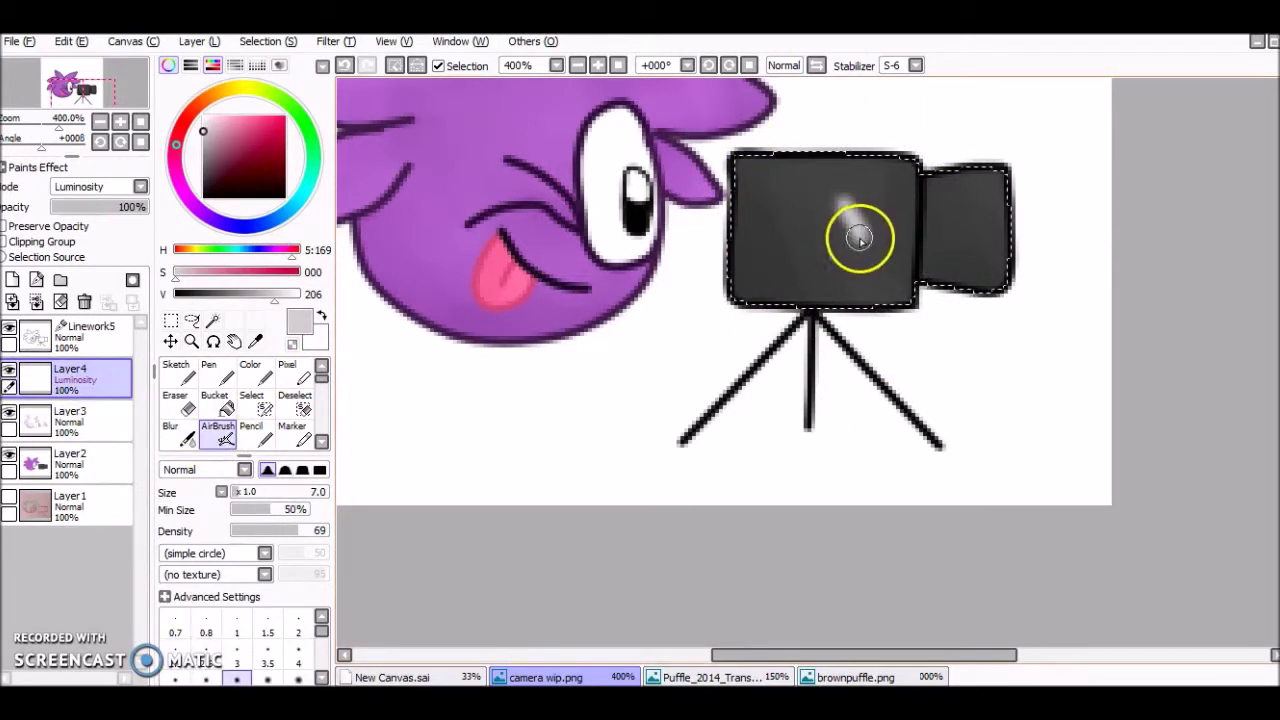
key("b")
left_click_drag(848, 225, 861, 191)
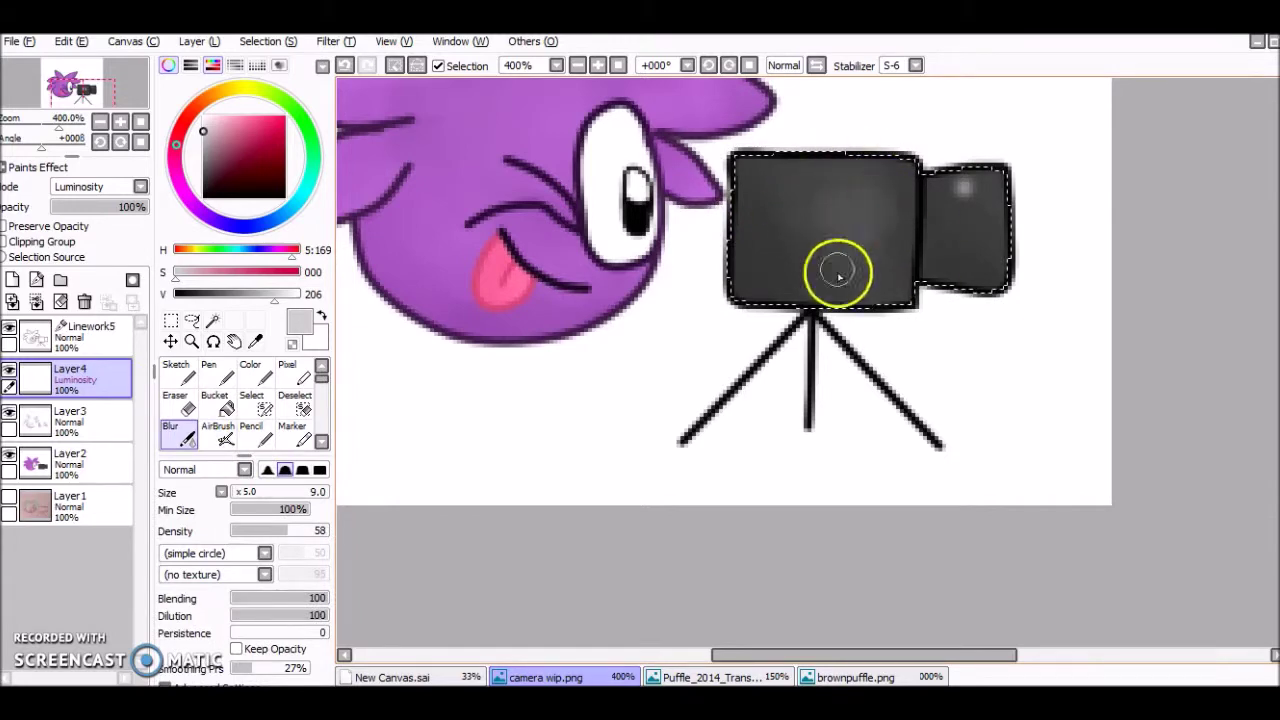
Export the finished puffle and camera drawing as the PNG file purple wip in the Music folder
left_click(170, 341)
left_click(18, 41)
mouse_move(186, 206)
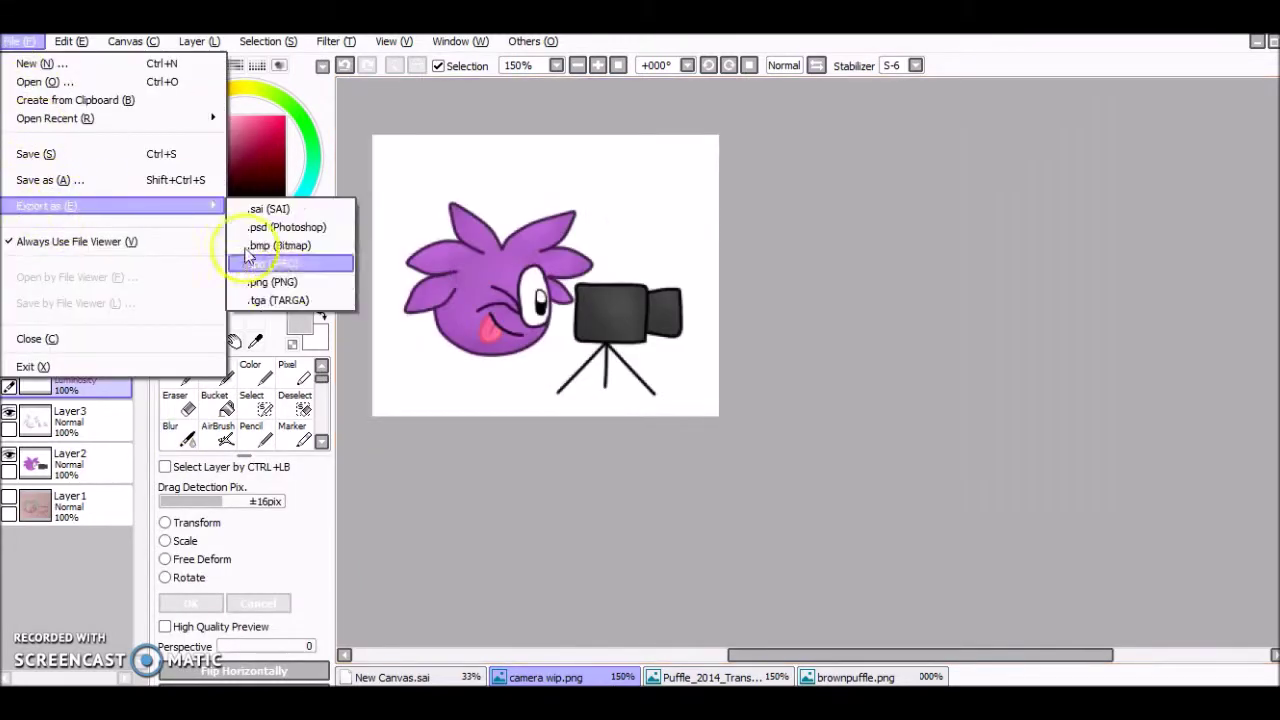
left_click(271, 283)
double_click(671, 374)
left_click(410, 571)
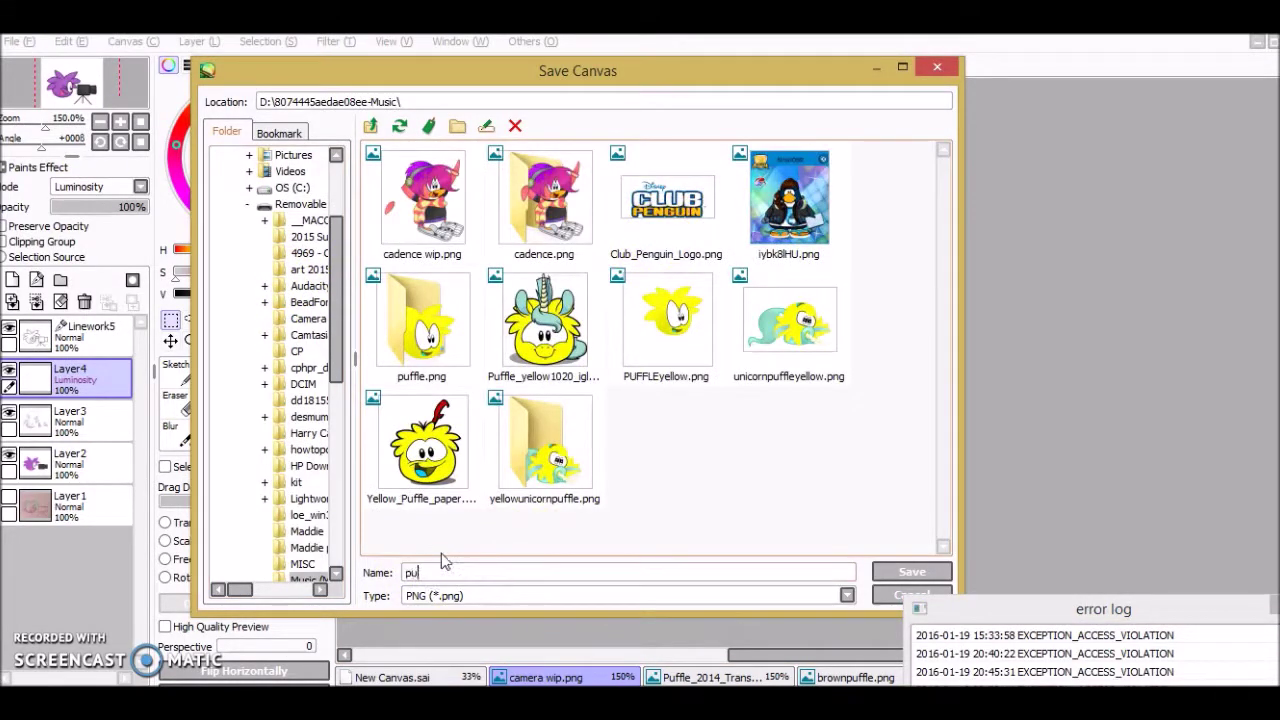
type("purple")
key("Return")
key("Return")
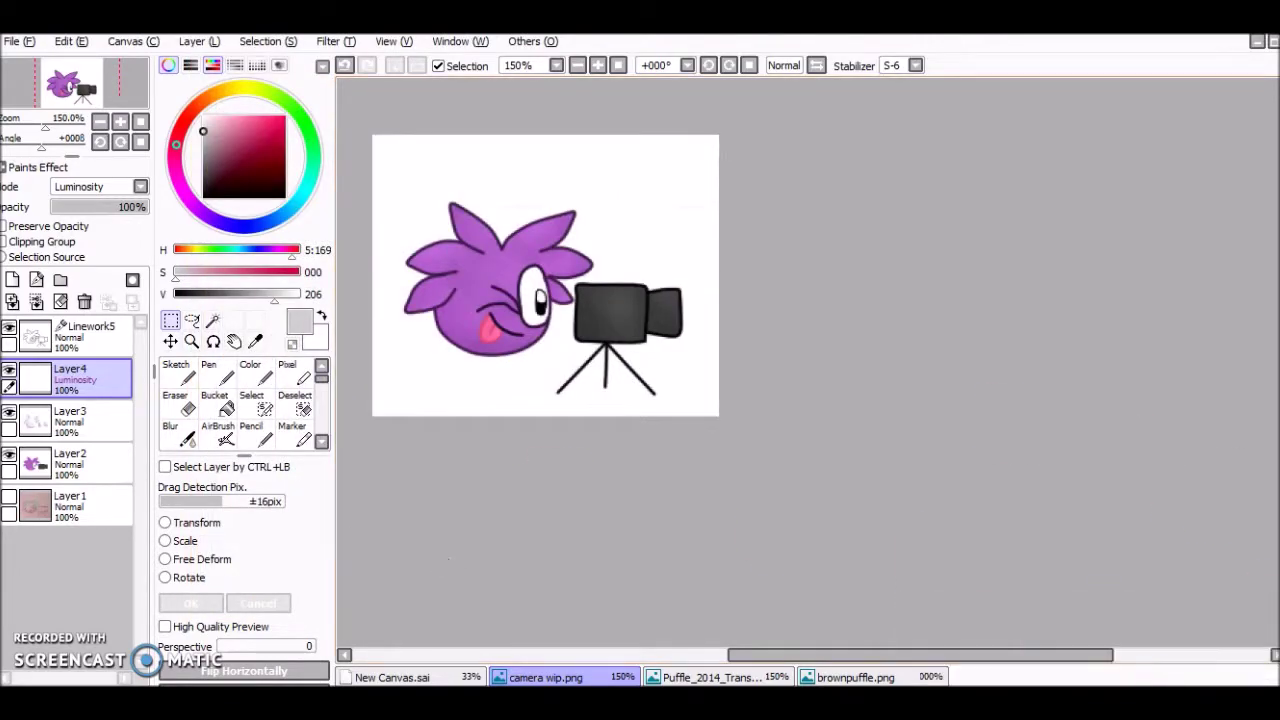
Open the exported purple wip.png from the Music folder
key("ctrl+o")
scroll(600, 330, "down", 5)
double_click(660, 310)
double_click(423, 430)
Open the folder template file template.psd from the root of drive D:
left_click(18, 41)
left_click(40, 81)
left_click(370, 125)
scroll(575, 315, "down", 15)
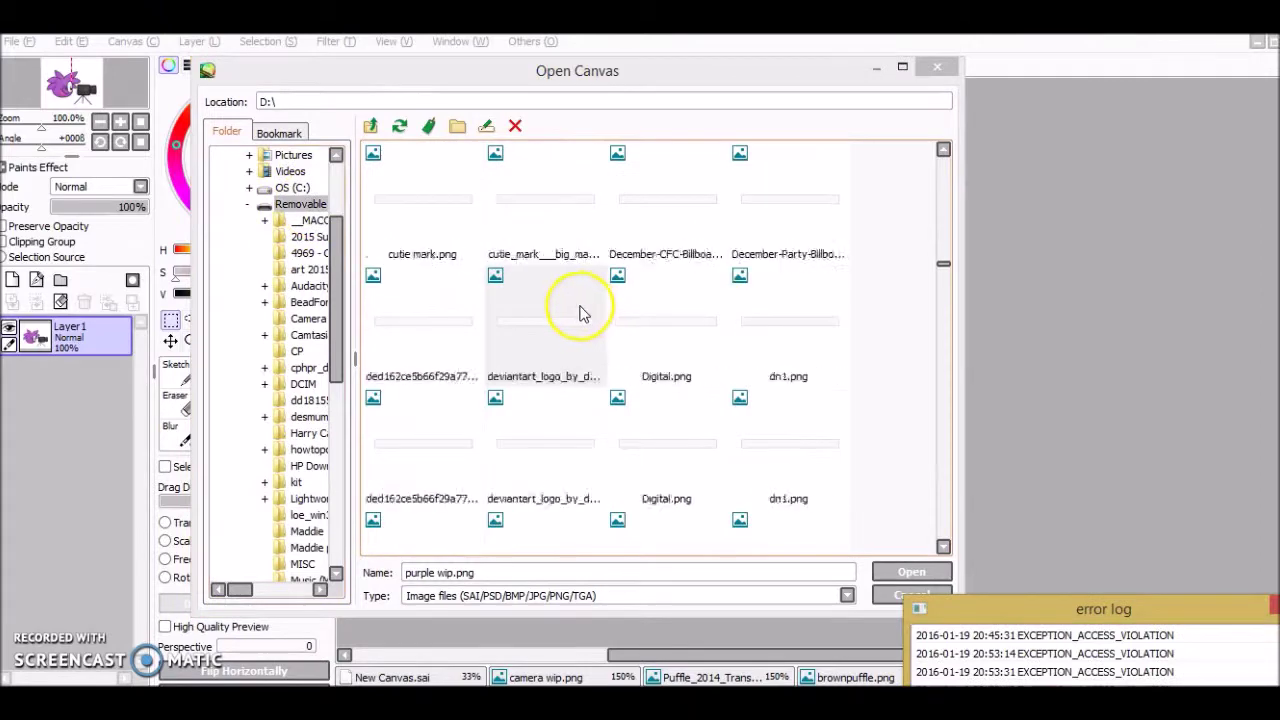
scroll(572, 316, "down", 15)
scroll(486, 266, "up", 5)
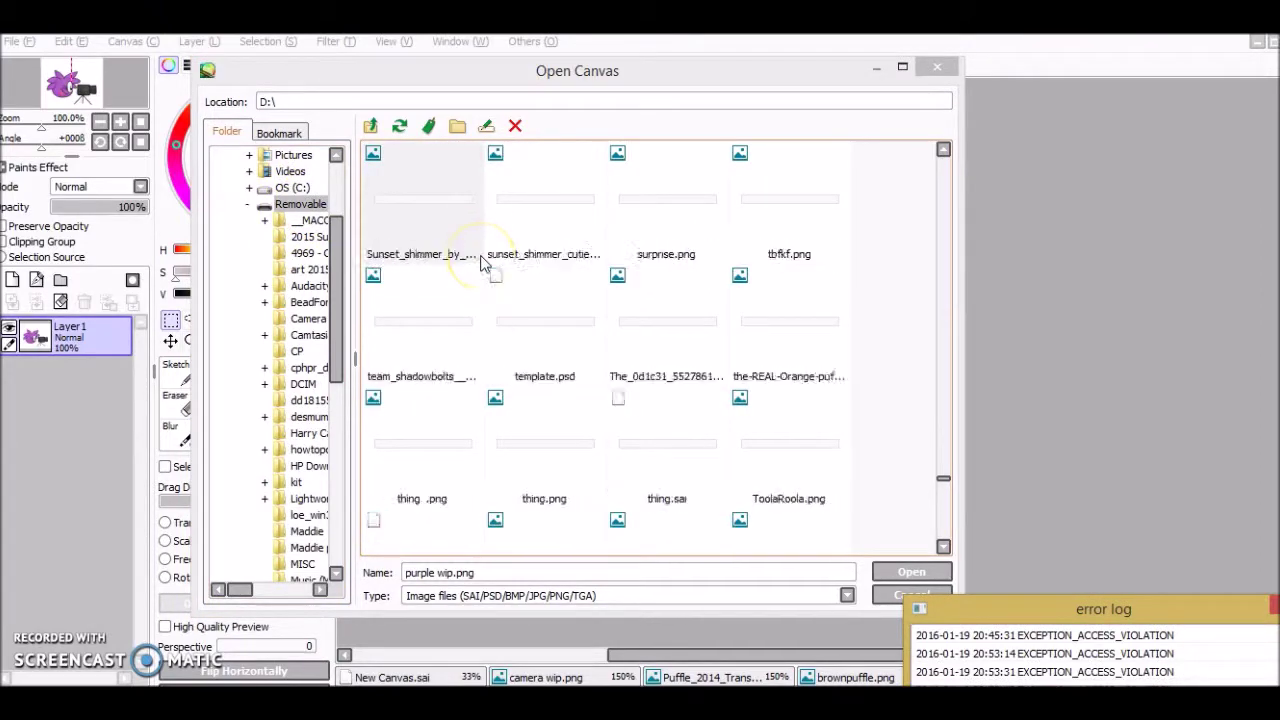
double_click(545, 440)
Copy the drawing from purple wip.png and paste it into template.psd between the Front Flap and Back Flap layers
left_click(1005, 677)
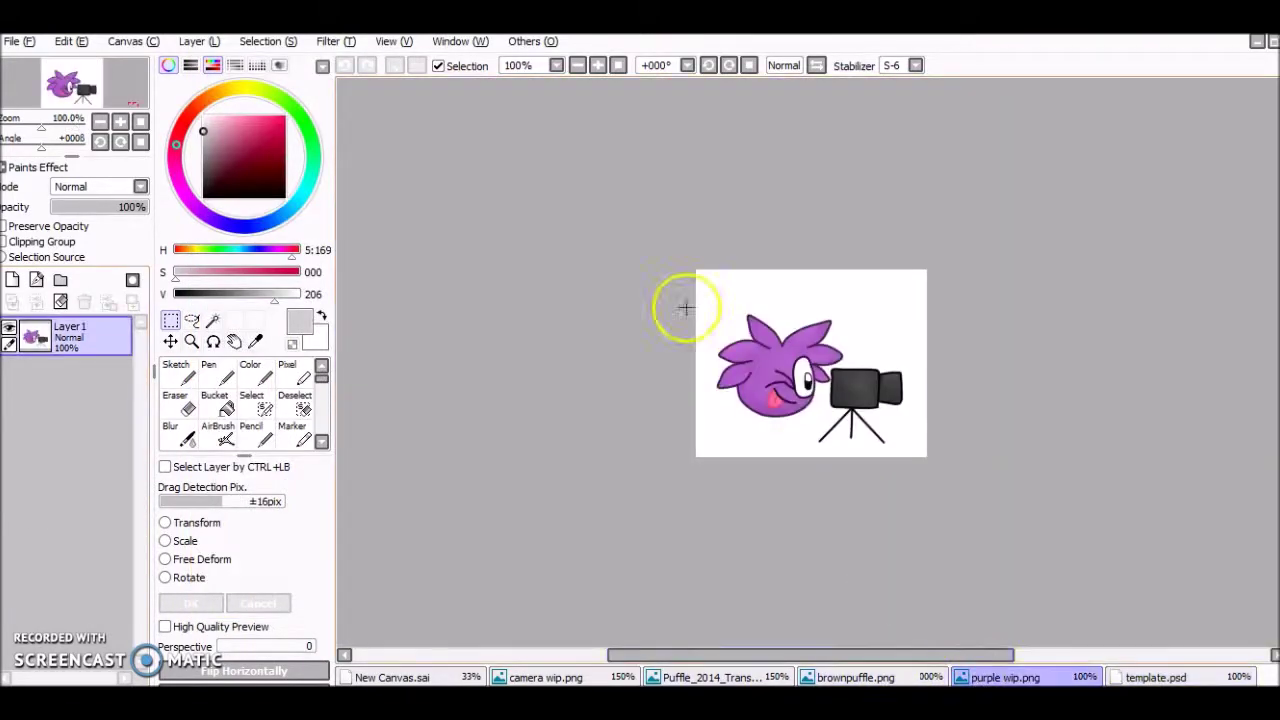
left_click(15, 41)
left_click(15, 41)
left_click(1155, 677)
left_click(63, 41)
left_click(95, 135)
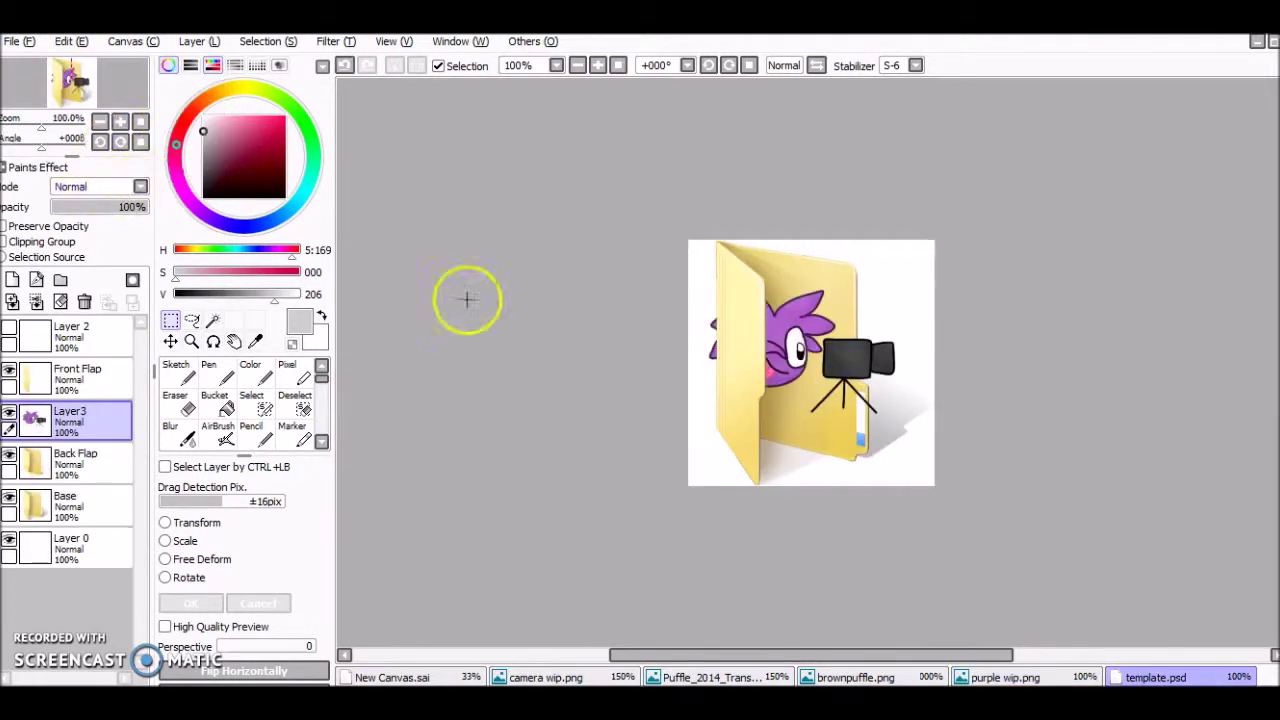
Transform the pasted drawing's layer so the puffle and camera sit in the canvas's lower right corner
key("ctrl+t")
left_click_drag(815, 381, 843, 428)
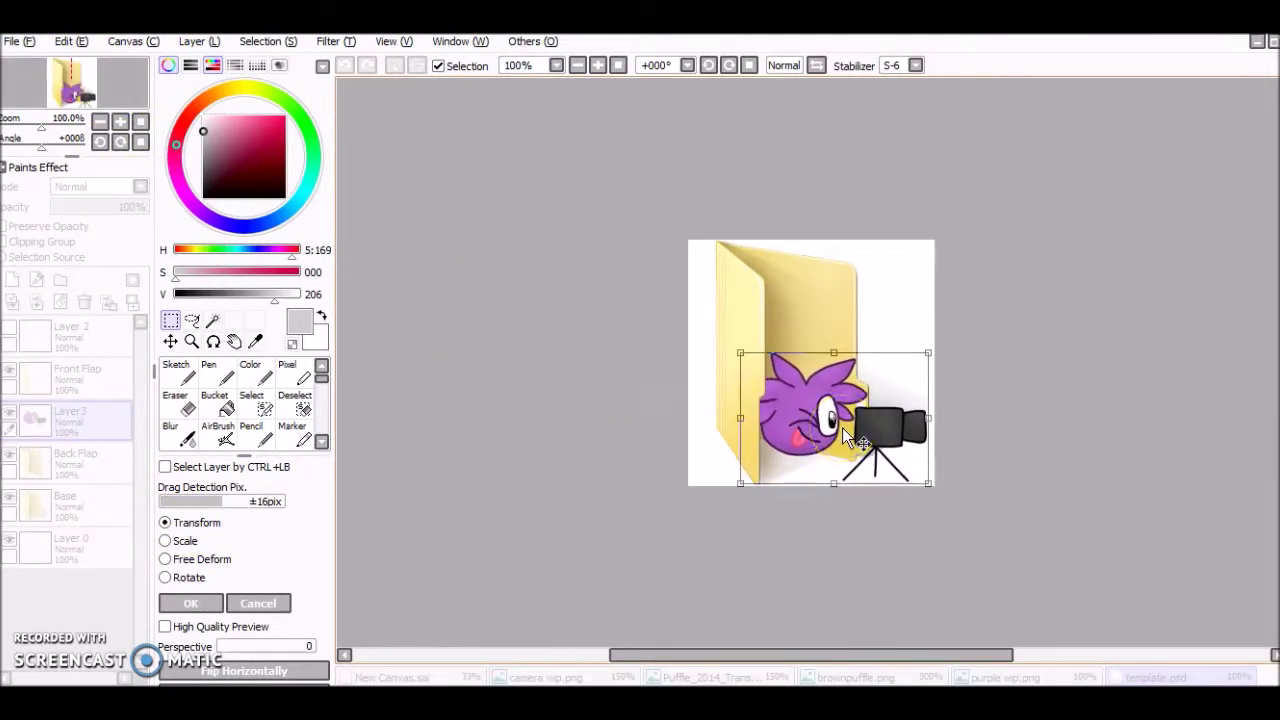
key("Return")
Add a new layer directly above Base and sample the light grey from the Base folder's shadow
left_click(75, 510)
left_click(12, 280)
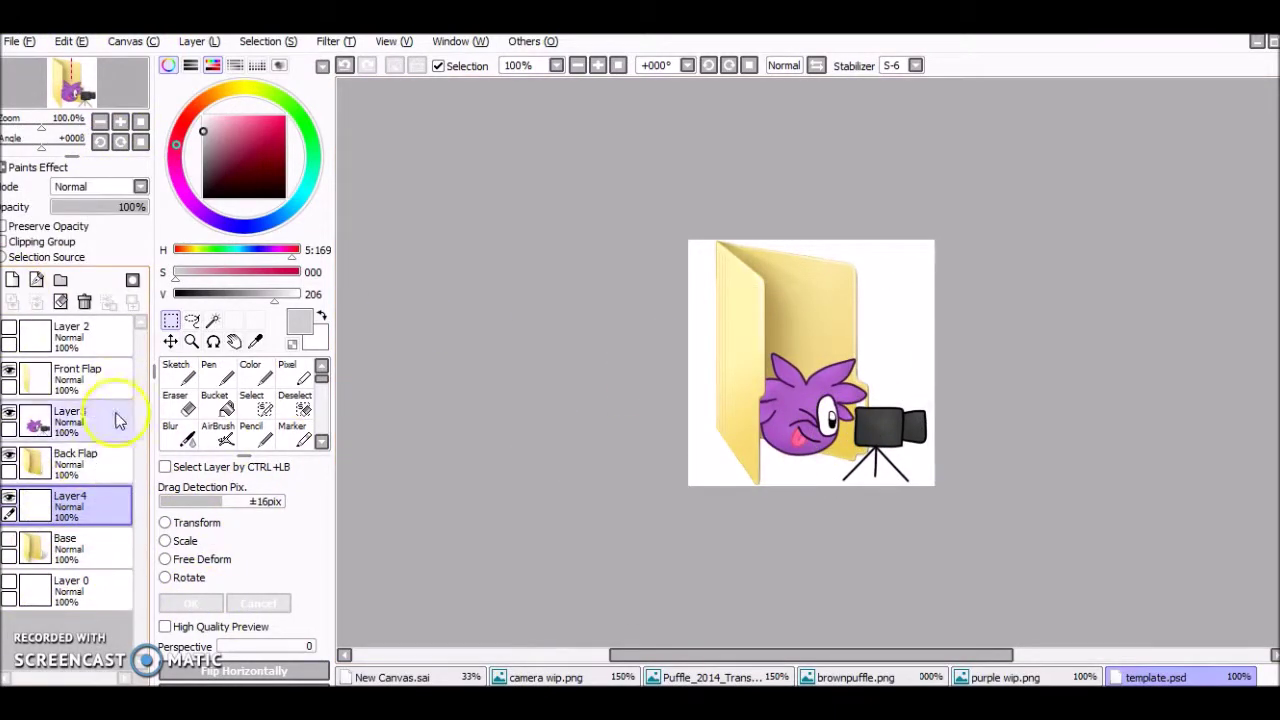
left_click(30, 557)
left_click(255, 341)
left_click(786, 457)
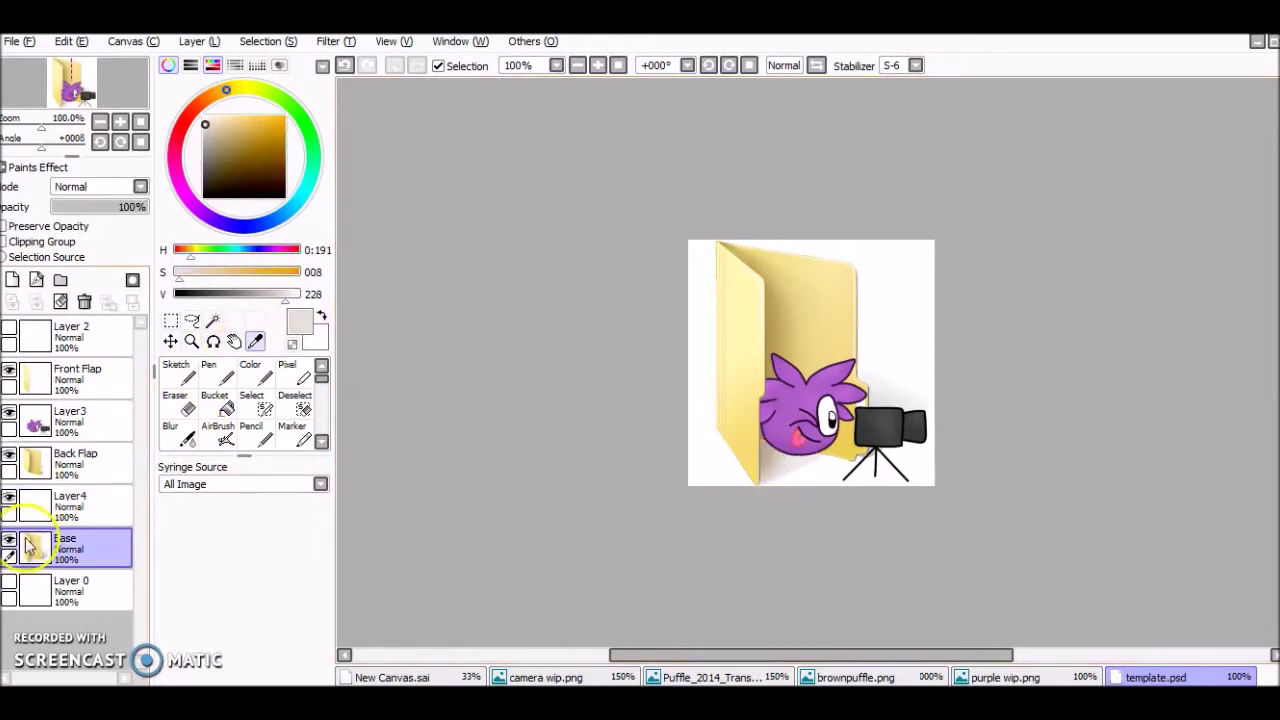
Paint light grey shadows beneath the puffle and tripod on Layer4 with the Pencil and blur them
left_click(70, 505)
left_click(250, 432)
scroll(865, 453, "up", 4)
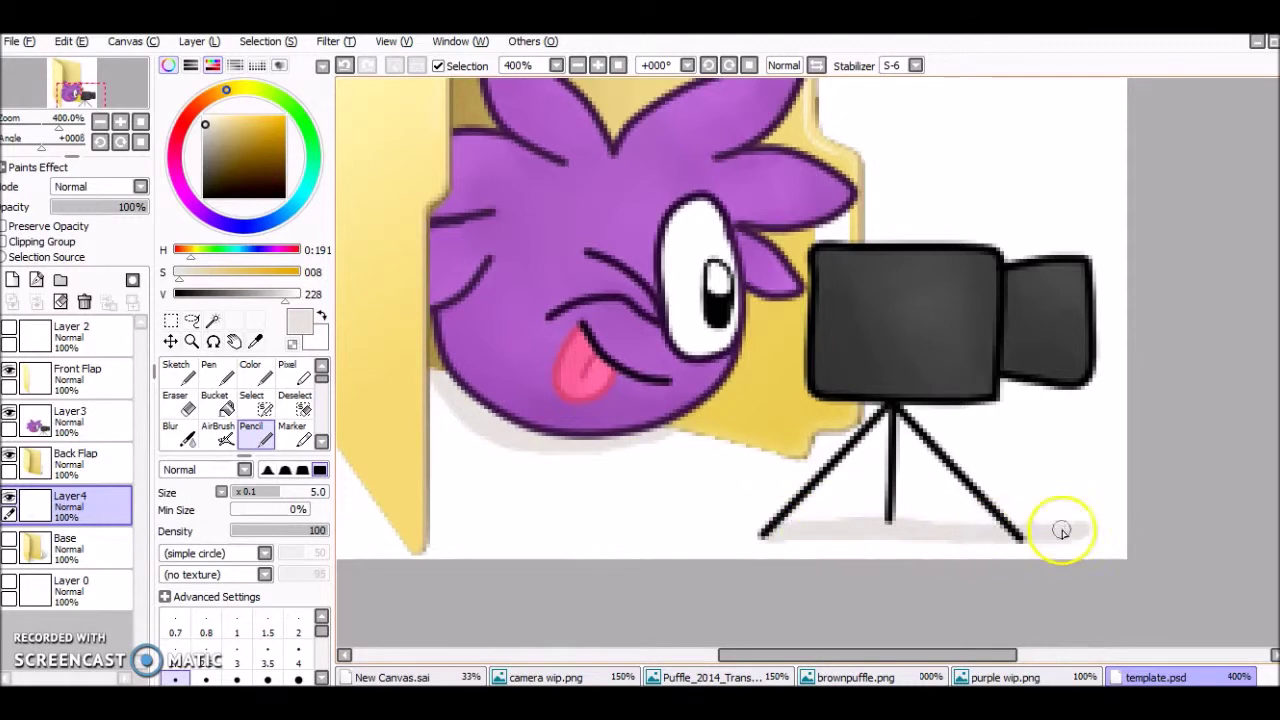
left_click(172, 432)
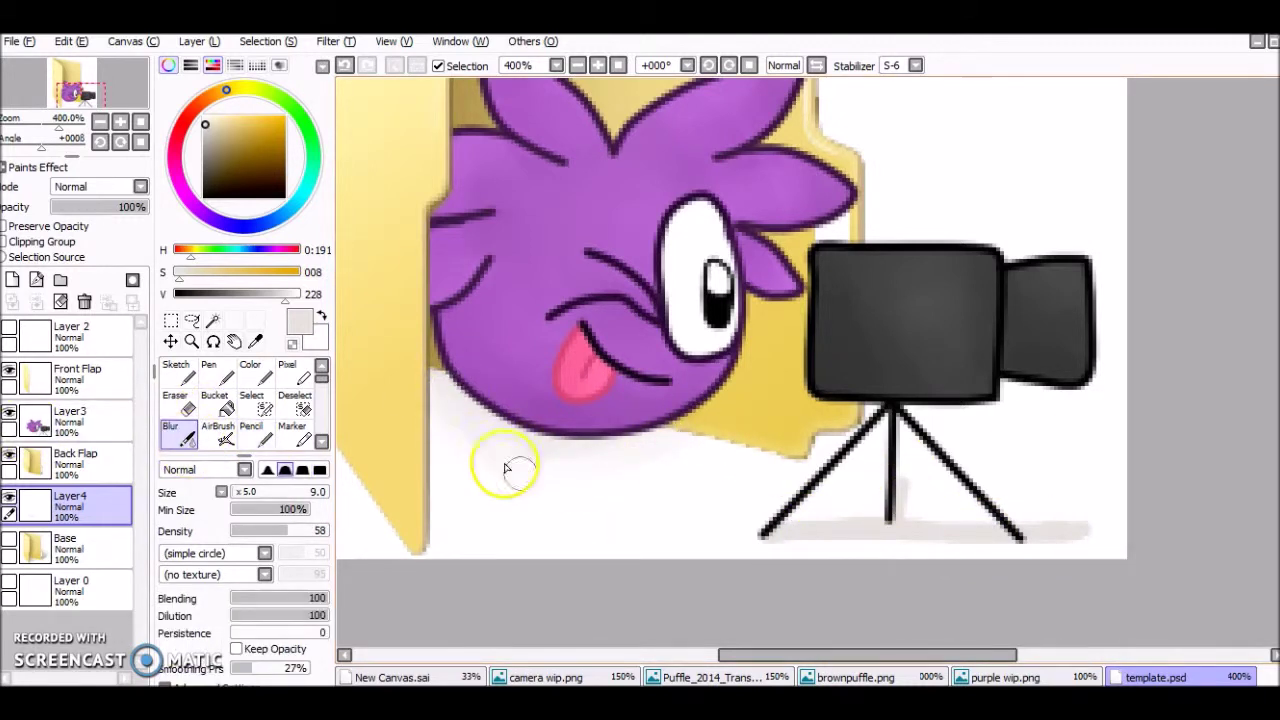
mouse_move(720, 530)
left_mouse_down()
mouse_move(946, 511)
mouse_move(803, 536)
mouse_move(1091, 531)
mouse_move(769, 538)
mouse_move(1050, 535)
left_mouse_up()
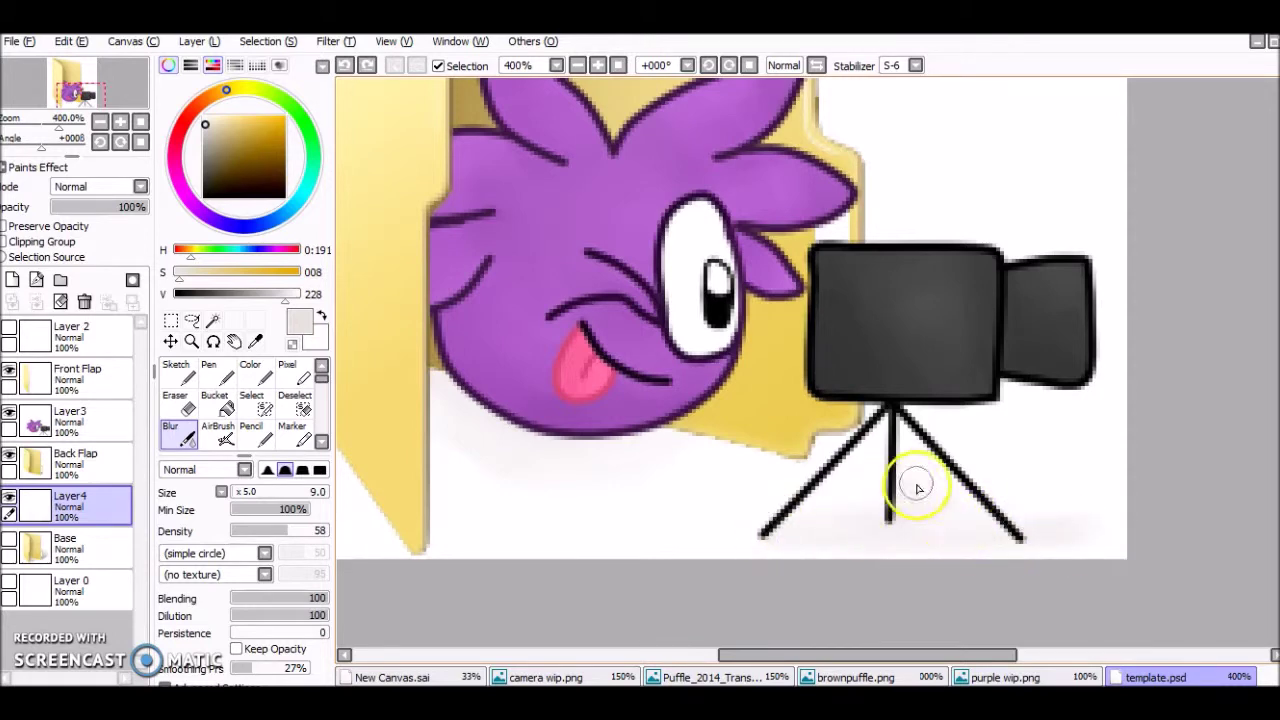
Export the folder composition with the puffle and camera as a PNG in the Music folder
left_click(18, 41)
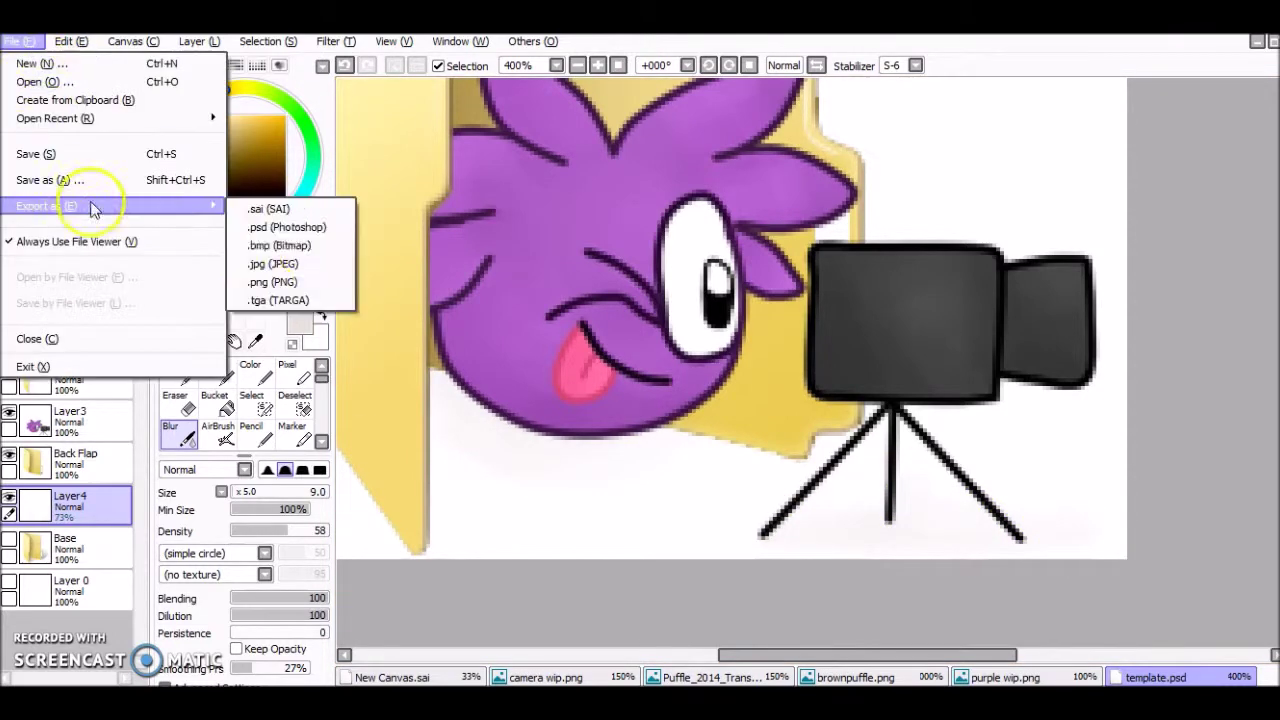
left_click(91, 206)
double_click(414, 434)
double_click(663, 371)
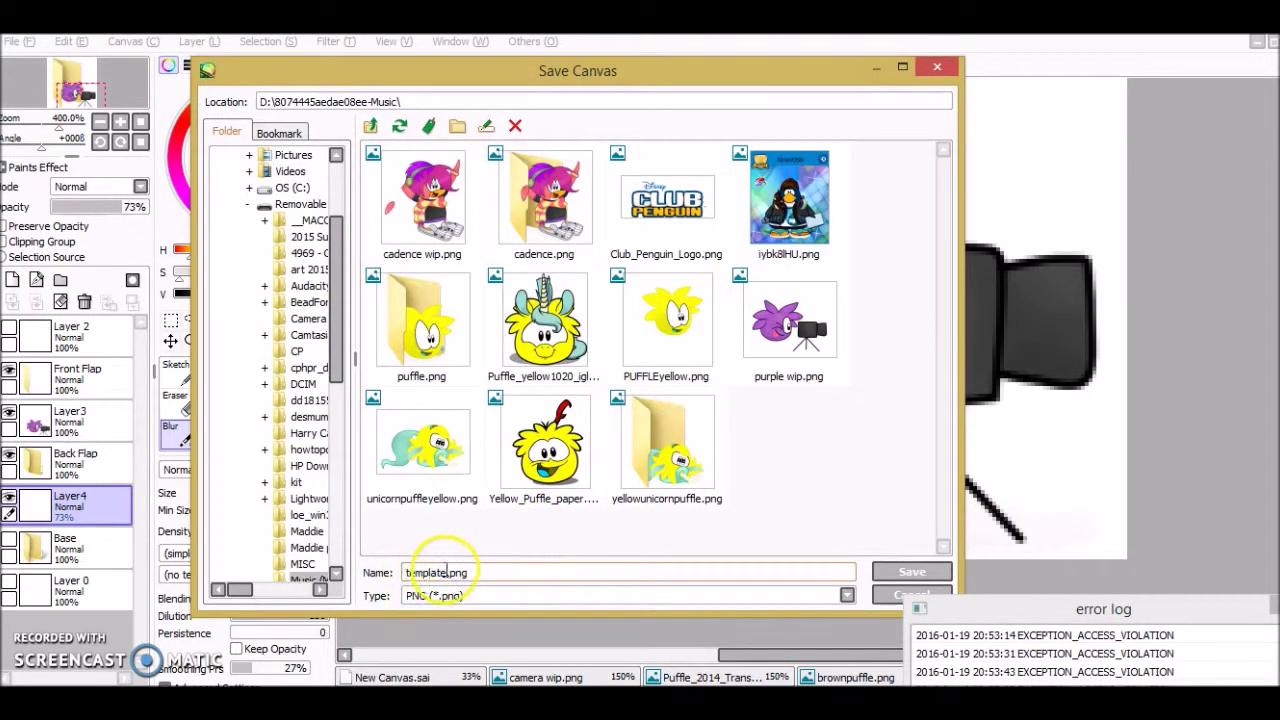
key("Return")
left_click(695, 360)
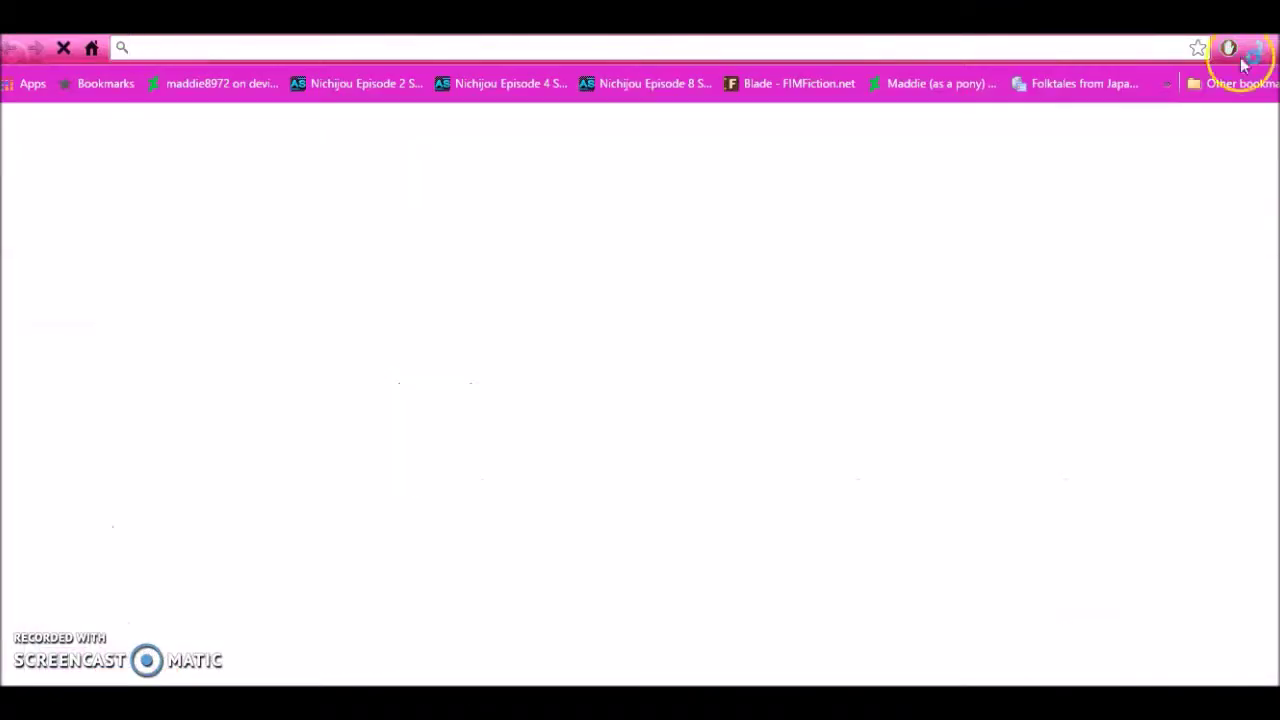
Open the bookmarked convertico.com in the web browser and choose the exported puffle folder image for conversion to an icon
left_click(1240, 83)
scroll(850, 600, "down", 8)
left_click(720, 690)
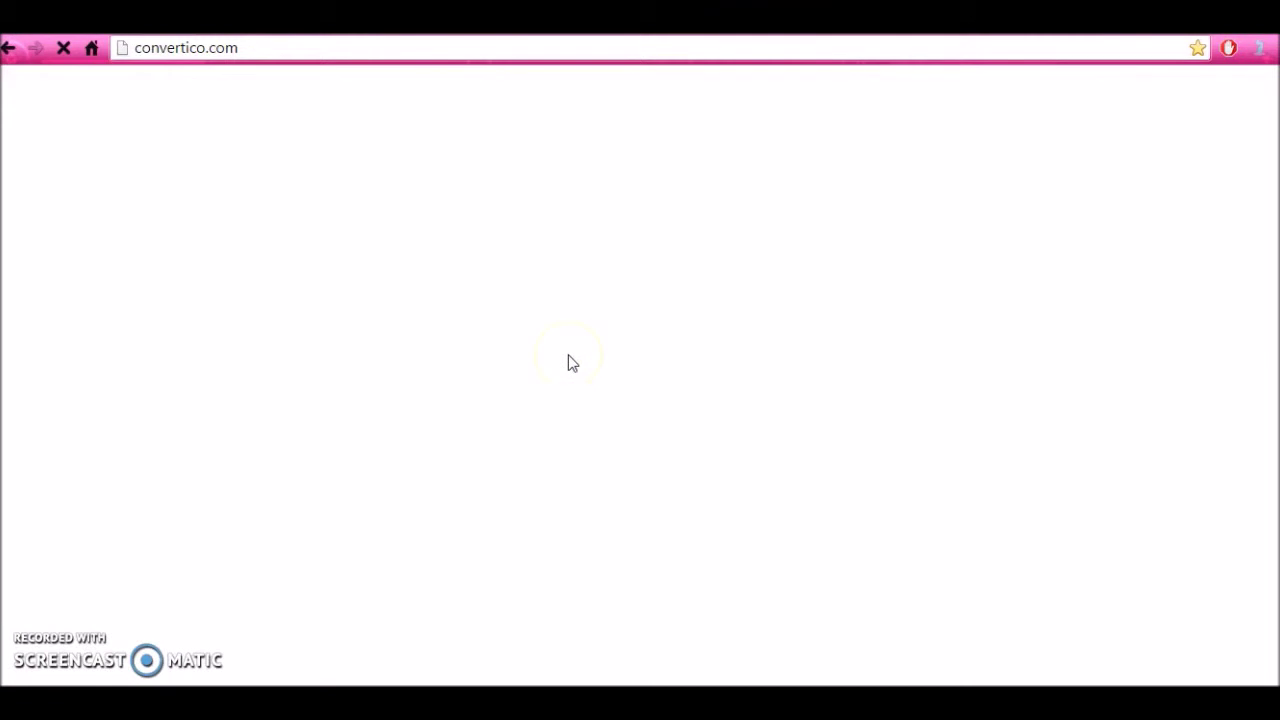
left_click(455, 418)
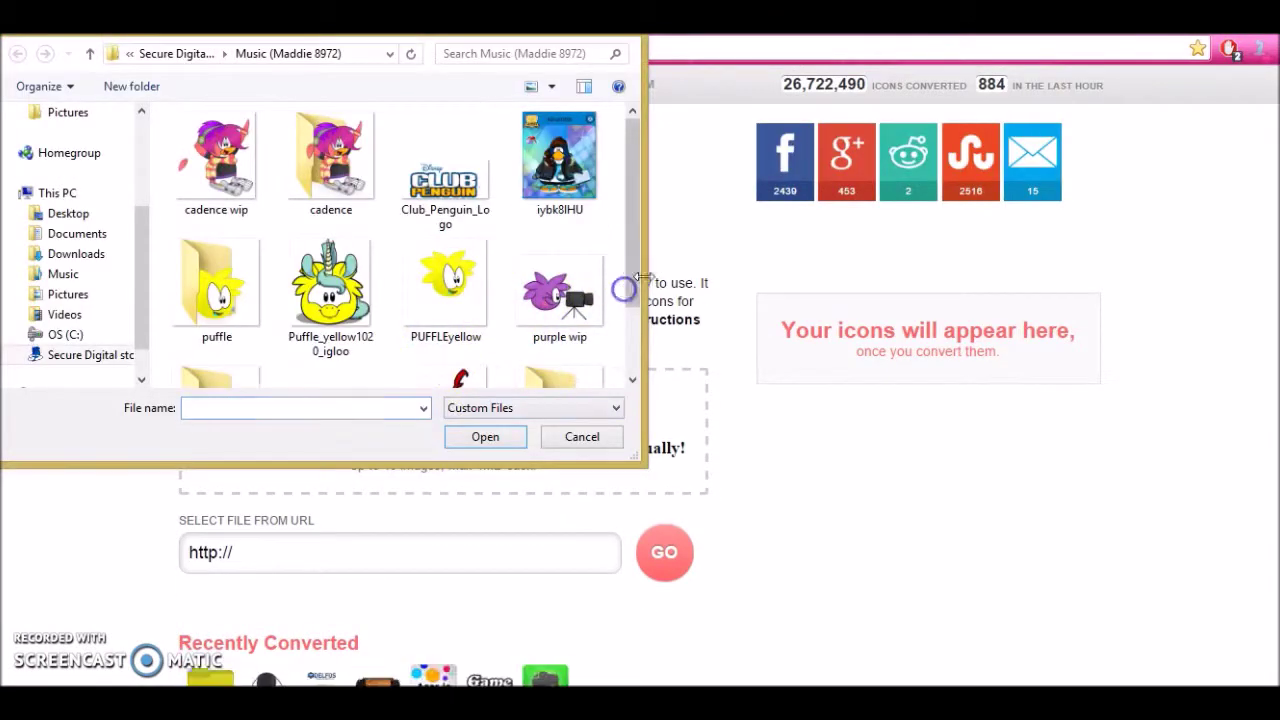
scroll(624, 292, "down", 1)
double_click(214, 275)
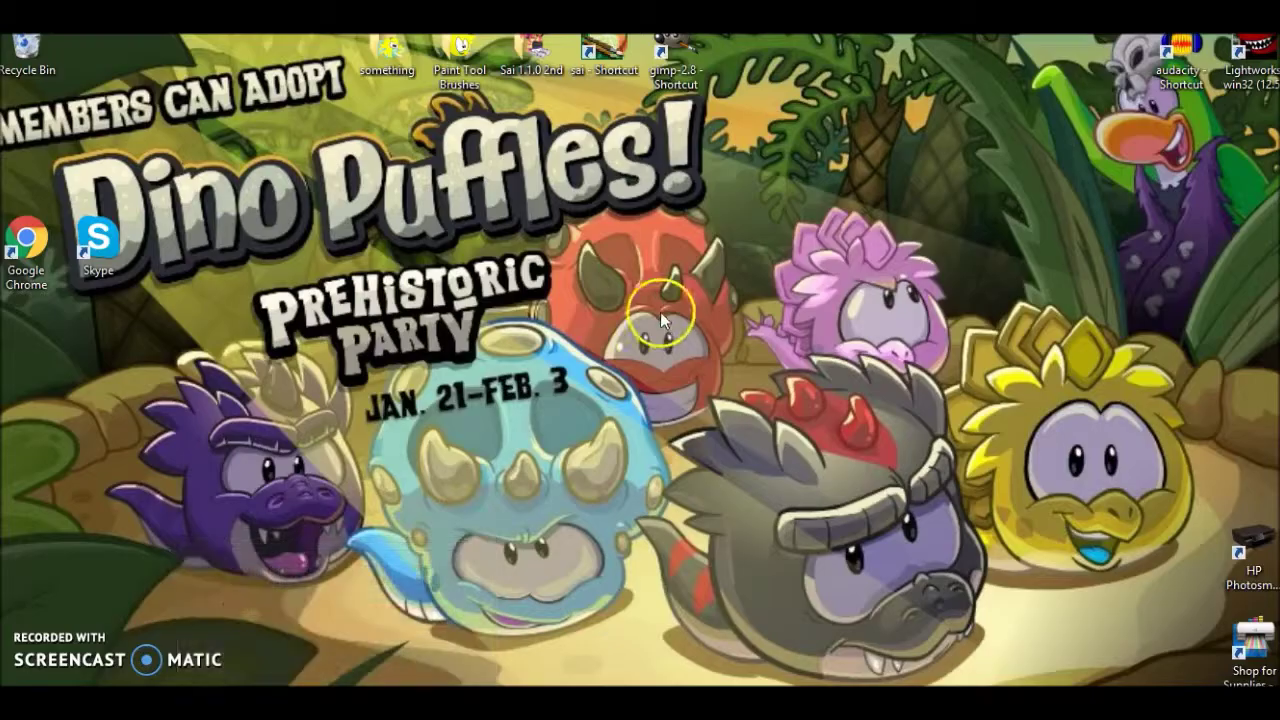
Create a new folder named example on the Windows desktop
right_click(660, 312)
mouse_move(543, 523)
left_click(363, 477)
right_click(670, 342)
left_click(594, 578)
type("example")
key("Return")
right_click(670, 340)
left_click(651, 603)
left_click(770, 572)
left_click(962, 396)
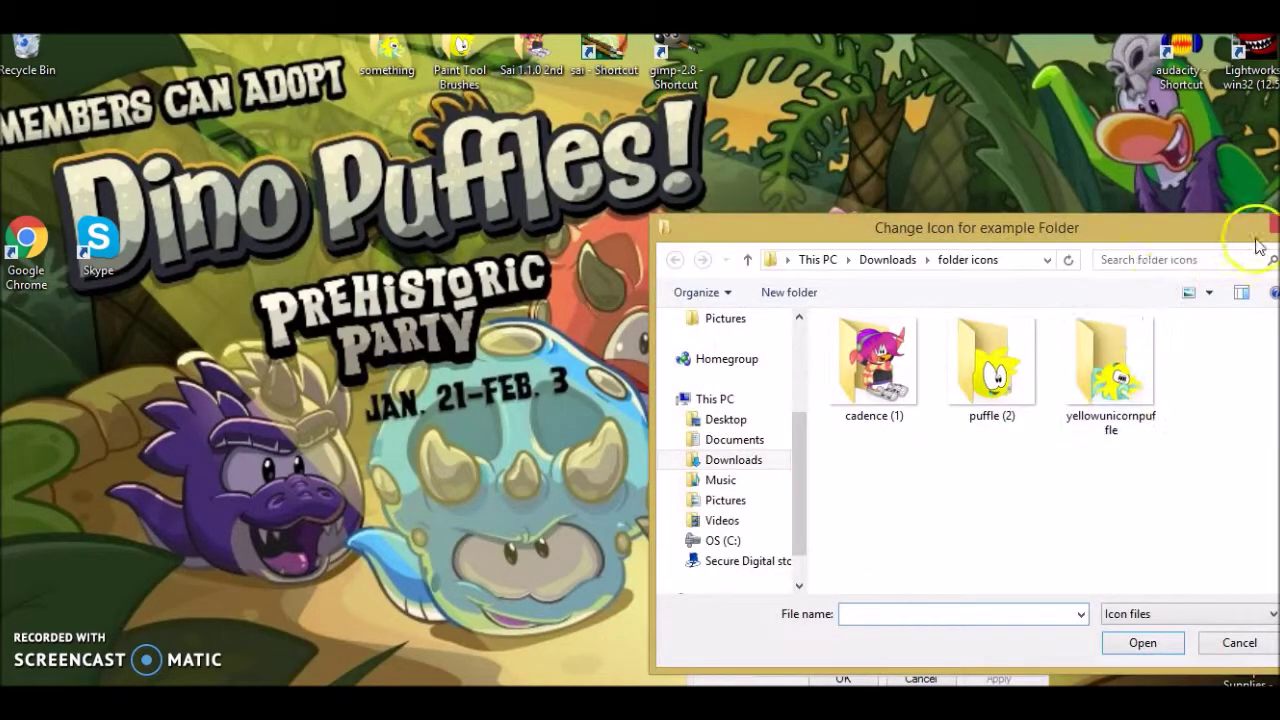
key("Escape")
key("Escape")
left_click(1027, 245)
Move the converted purple icon file into the folder icons folder inside Downloads using File Explorer
key("super+e")
left_click(232, 480)
scroll(608, 486, "down", 5)
left_click_drag(700, 470, 538, 410)
left_click(346, 151)
left_click(465, 177)
left_click_drag(909, 331, 371, 330)
left_click(926, 121)
Change the desktop example folder's icon to the purple icon from the folder icons folder
key("alt+Return")
left_click(931, 279)
left_click(749, 571)
left_click(966, 397)
double_click(1110, 375)
left_click(897, 647)
left_click(828, 678)
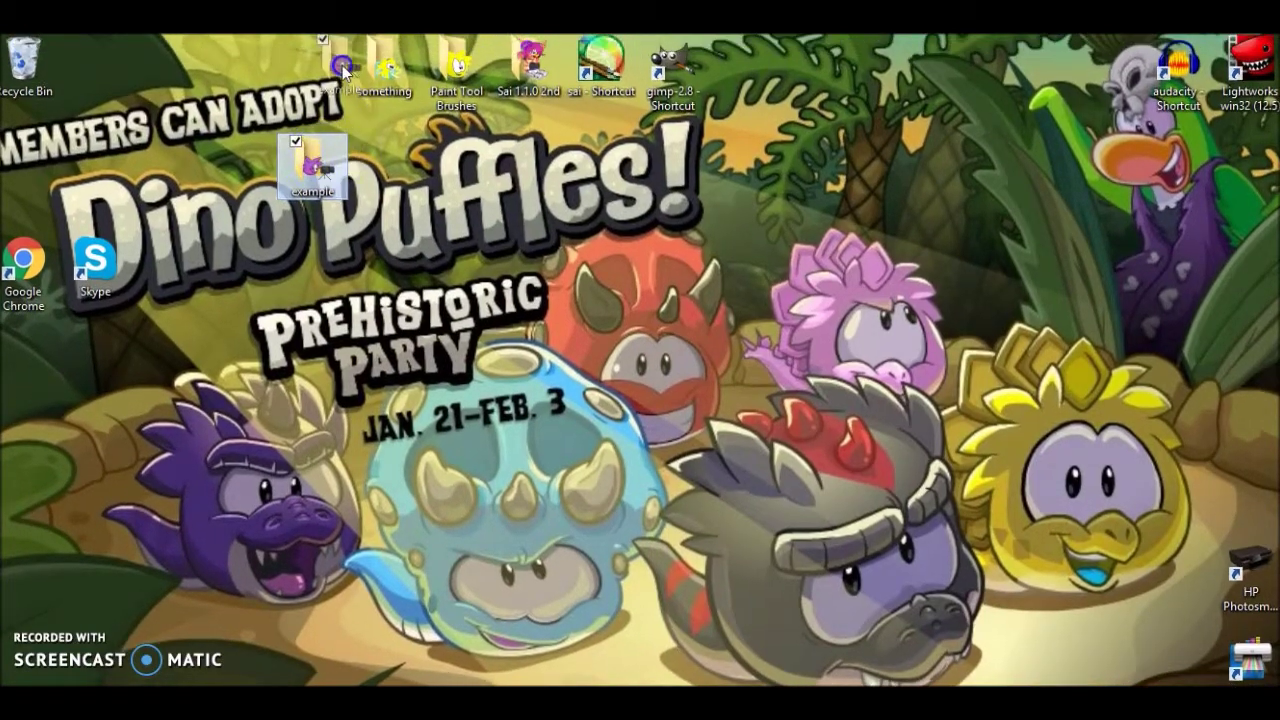
Open Documents in File Explorer and create a new folder there named example
key("super+e")
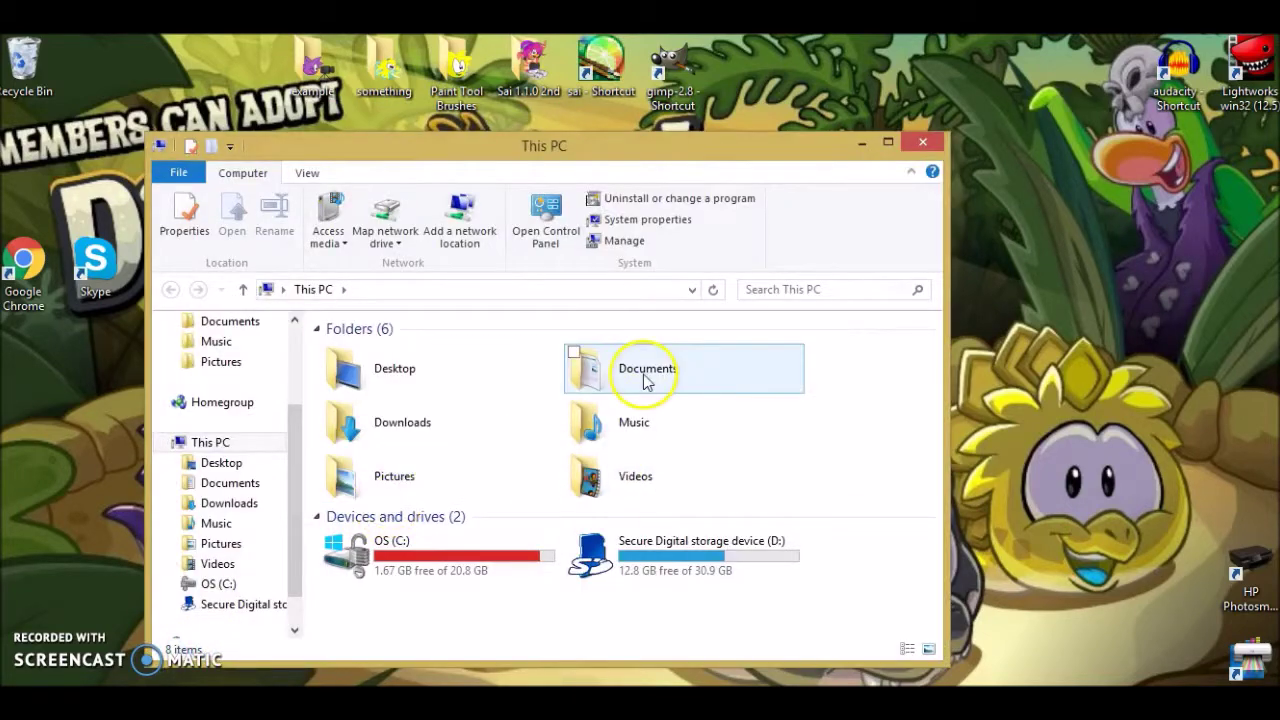
double_click(600, 368)
right_click(366, 362)
mouse_move(414, 594)
left_click(200, 449)
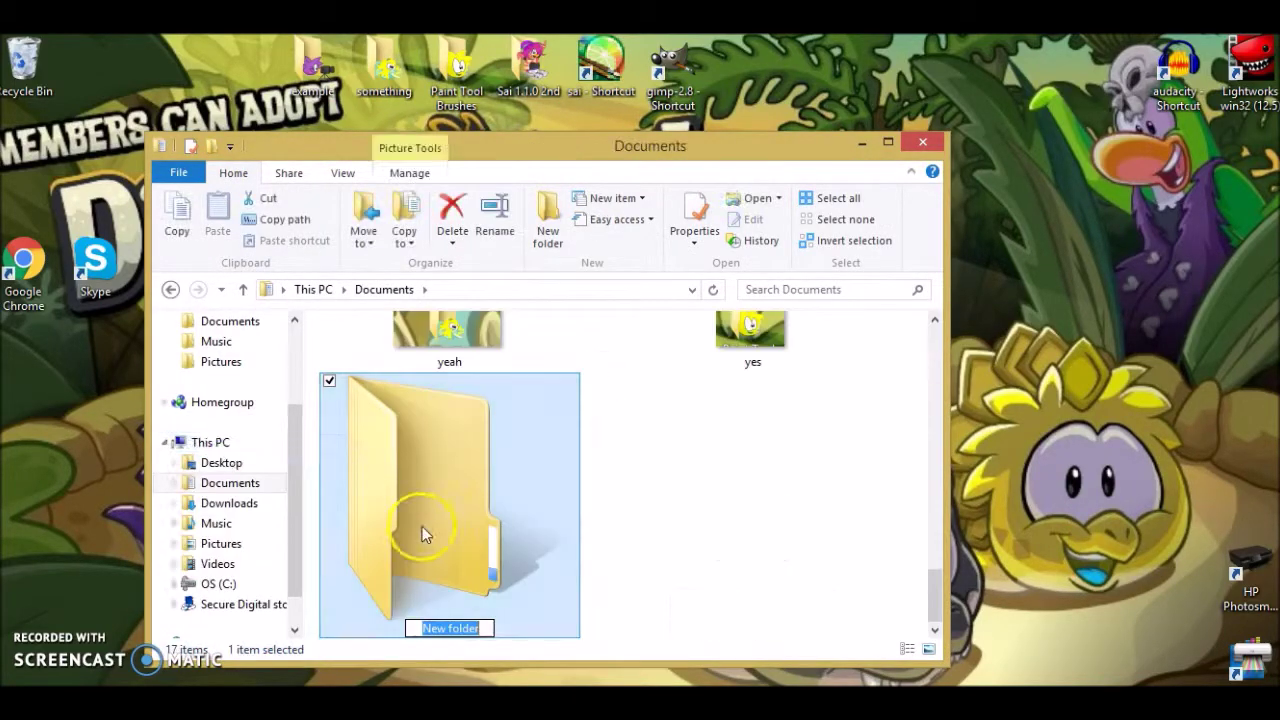
type("example")
key("Return")
Customize the example folder in Documents with the purple icon from the folder icons folder
right_click(422, 526)
left_click(288, 511)
left_click(609, 301)
left_click(508, 591)
left_click(723, 417)
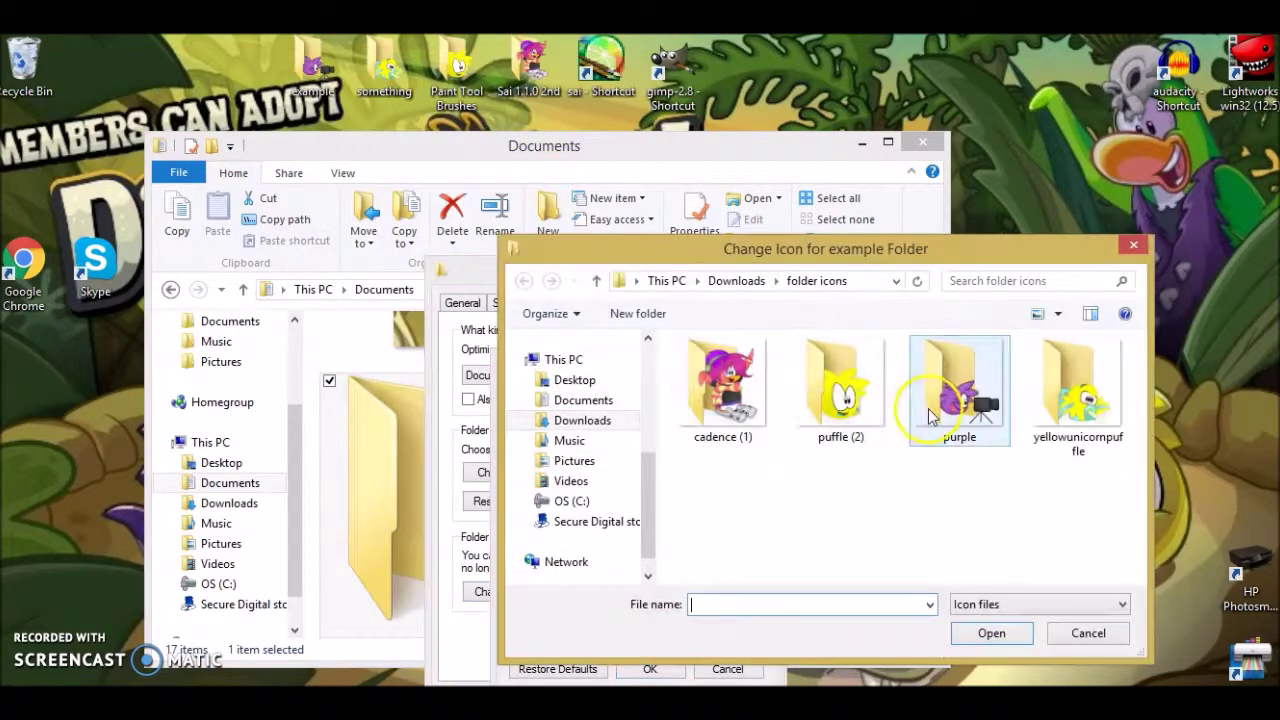
double_click(952, 385)
left_click(710, 676)
left_click(707, 680)
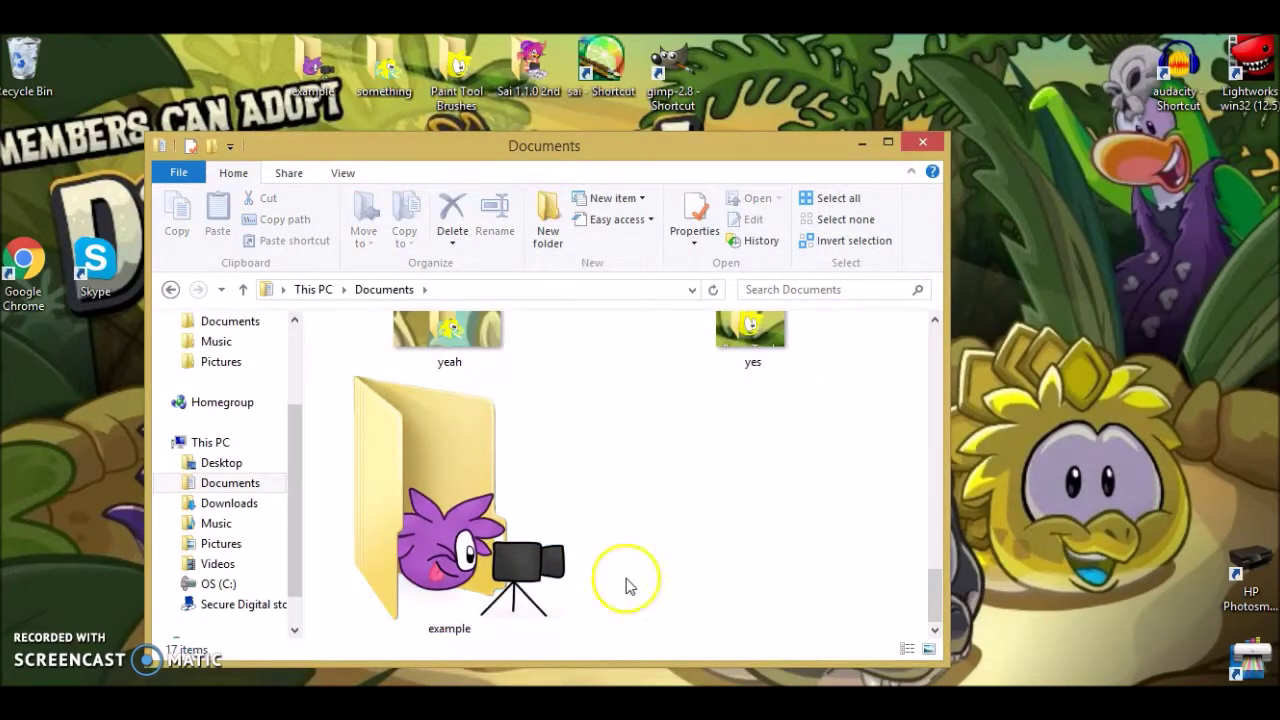
Minimize the Documents window, switch to GIMP and paste the desktop screenshot as a new image
left_click(861, 142)
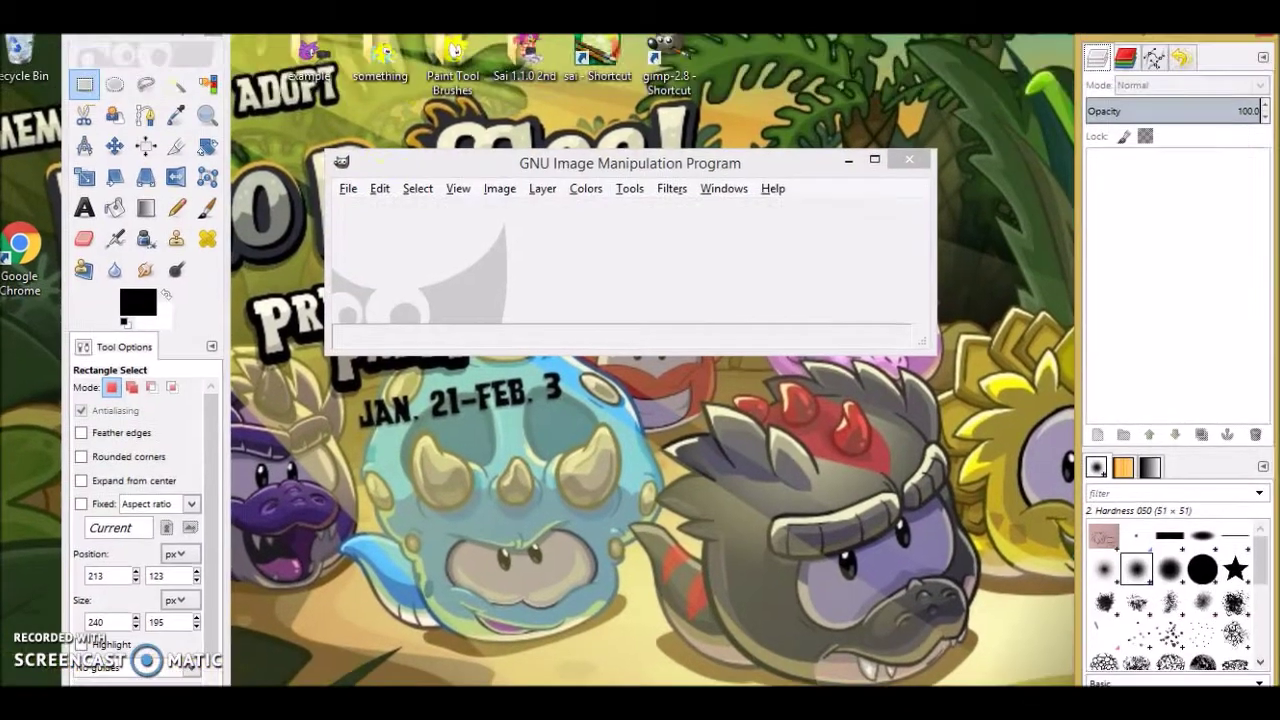
left_click(380, 128)
left_click(650, 401)
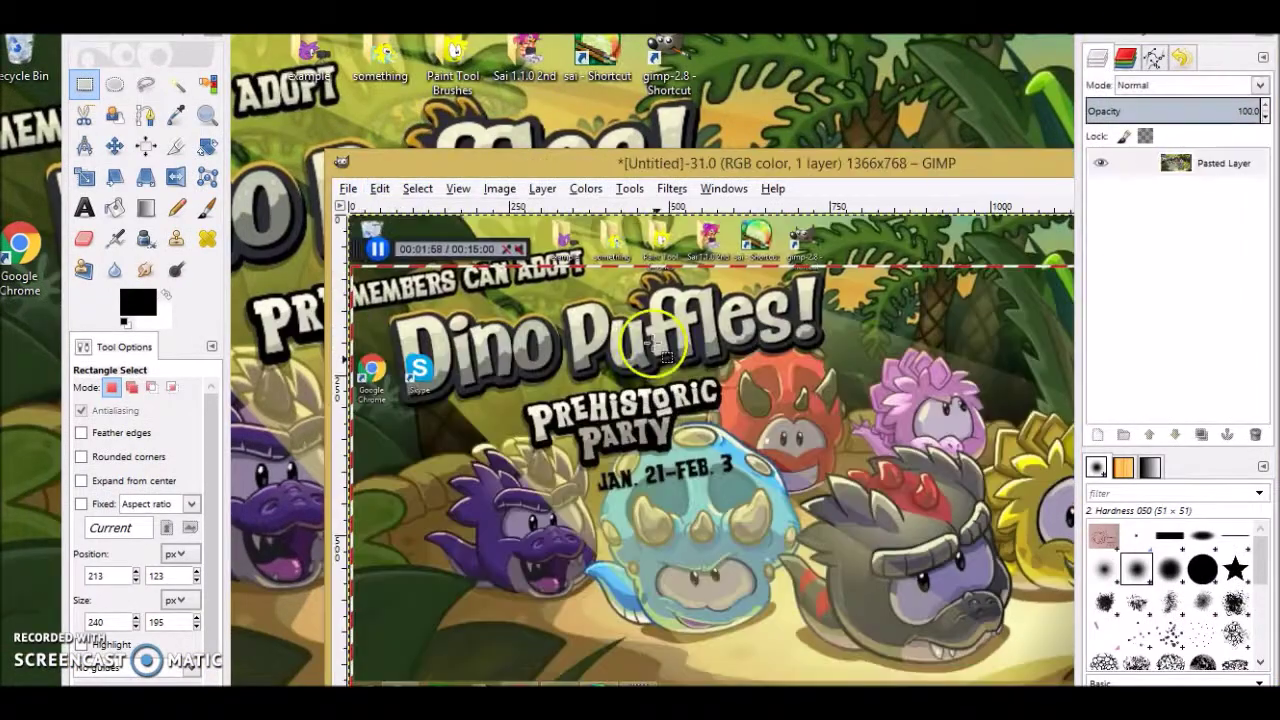
Copy a 59 × 78 px rectangle around the desktop example icon and paste it as a new image
left_click_drag(585, 178, 561, 291)
left_click_drag(509, 336, 546, 386)
right_click(548, 383)
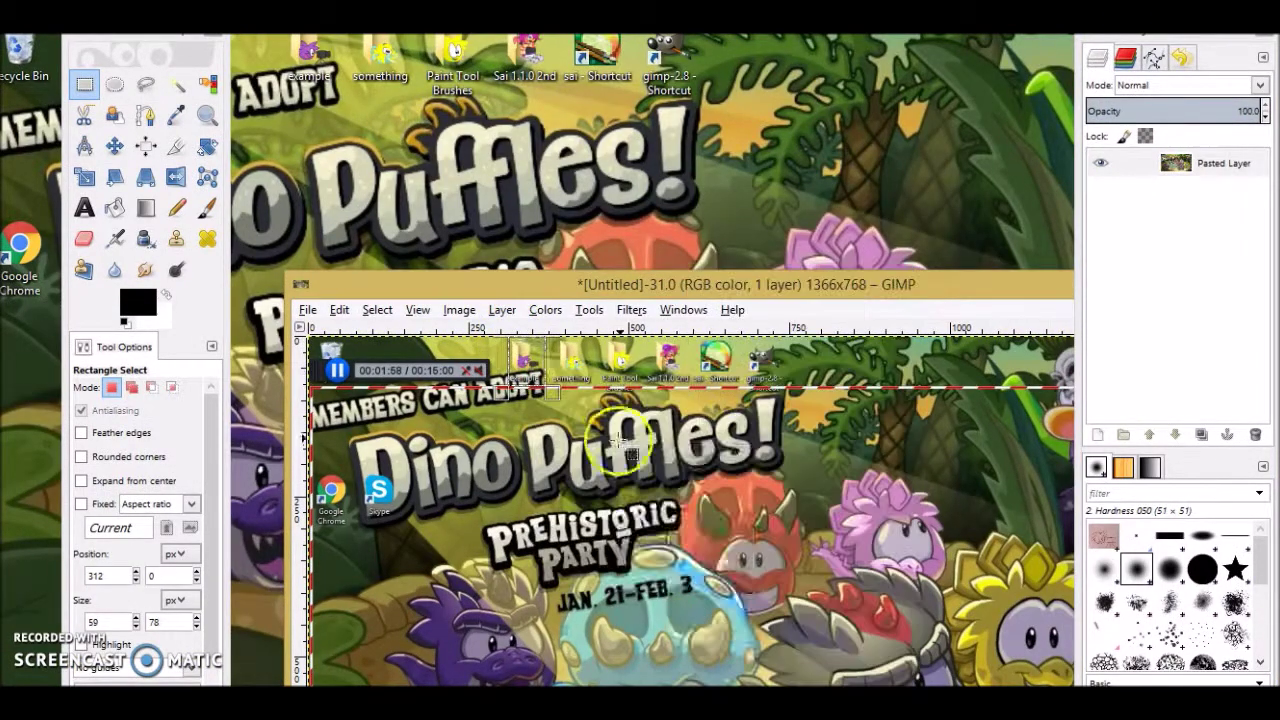
right_click(612, 455)
left_click(1060, 486)
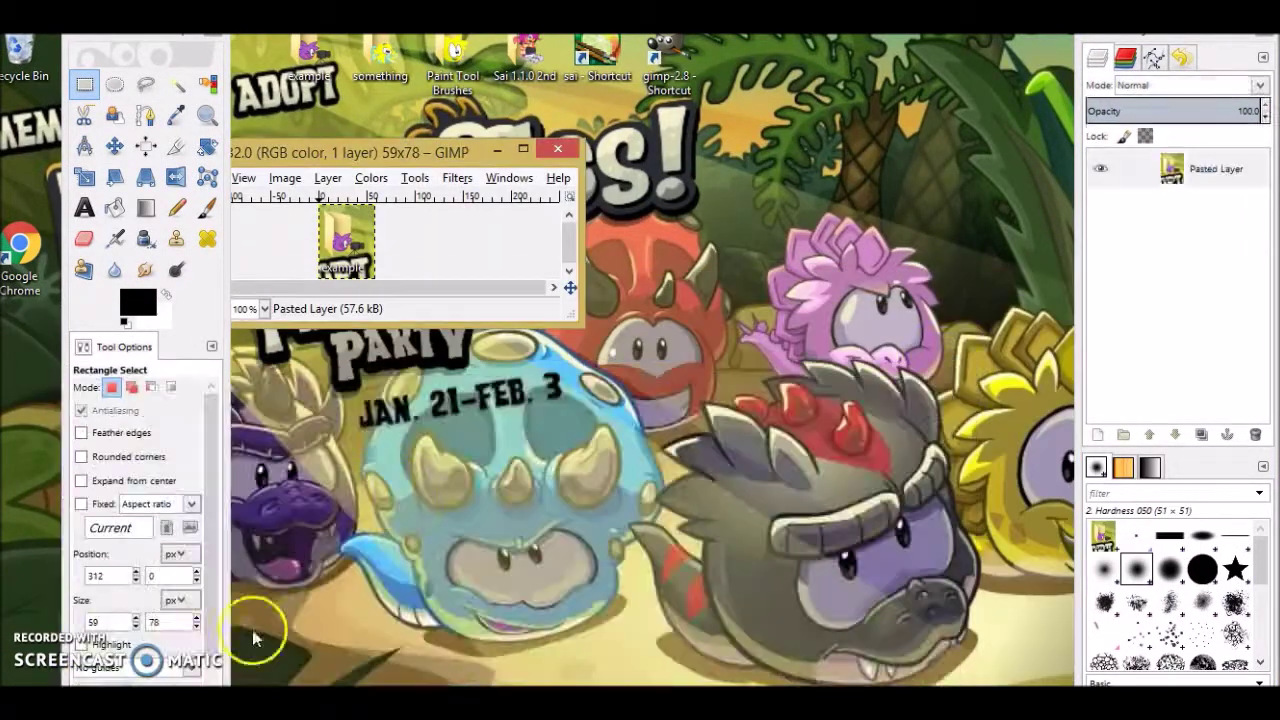
Bring up the Documents window and paste a screenshot of it into GIMP as a new image
left_click(257, 634)
left_click(808, 547)
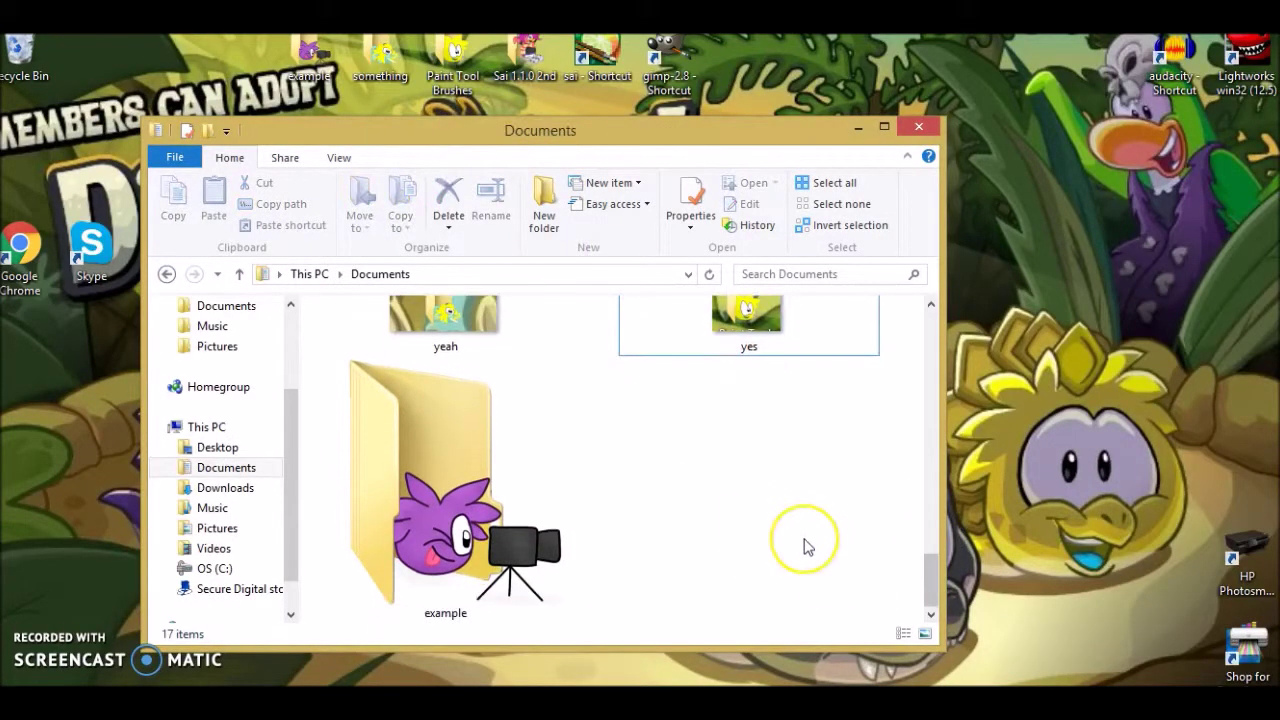
left_click(876, 135)
left_click(346, 177)
left_click(620, 393)
left_click(455, 377)
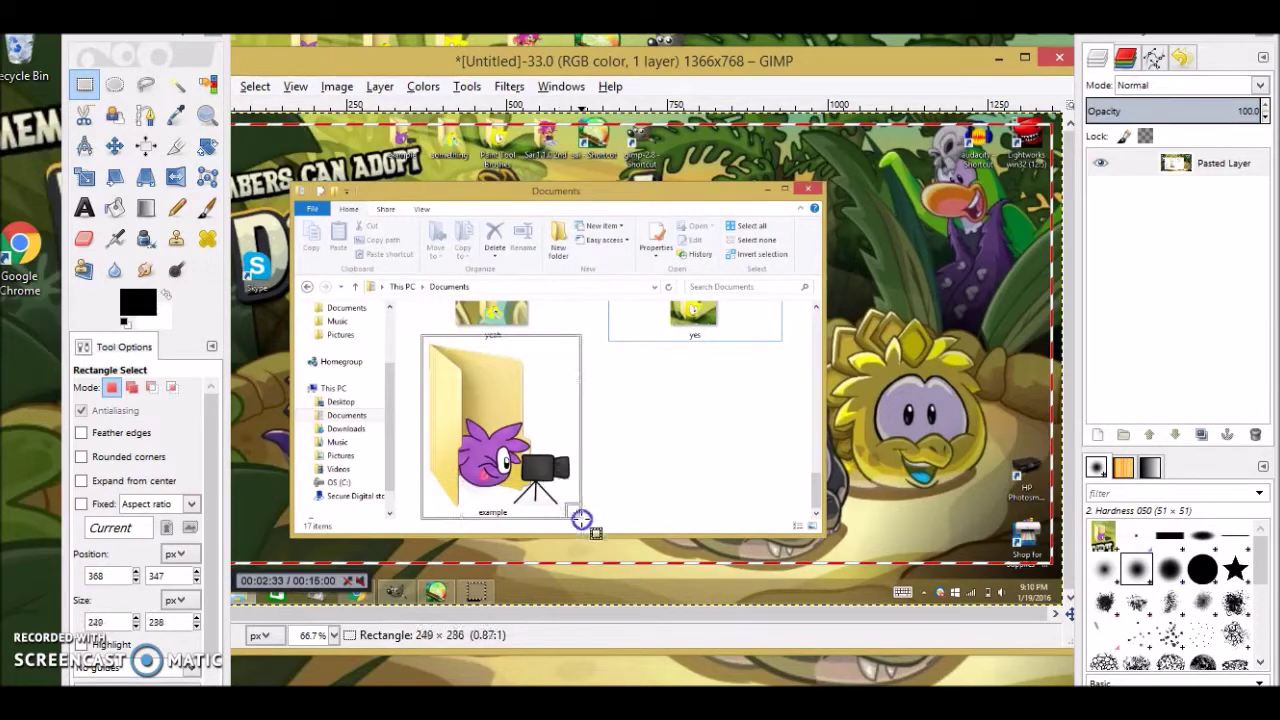
right_click(505, 422)
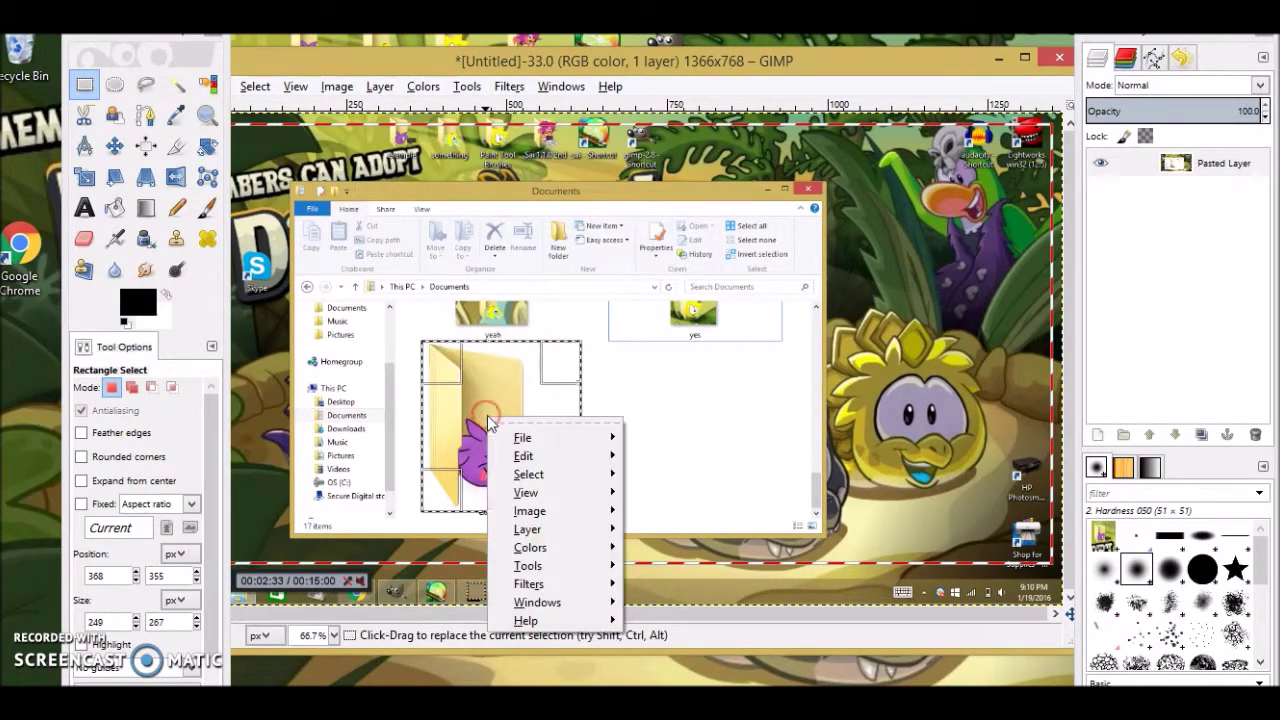
left_click(690, 600)
key("z")
key("ctrl+w")
left_click(631, 463)
left_click(349, 177)
left_click(380, 289)
Paste the Documents screenshot as a new image and select a rectangle about 254 × 265 px around the example folder
left_click(349, 178)
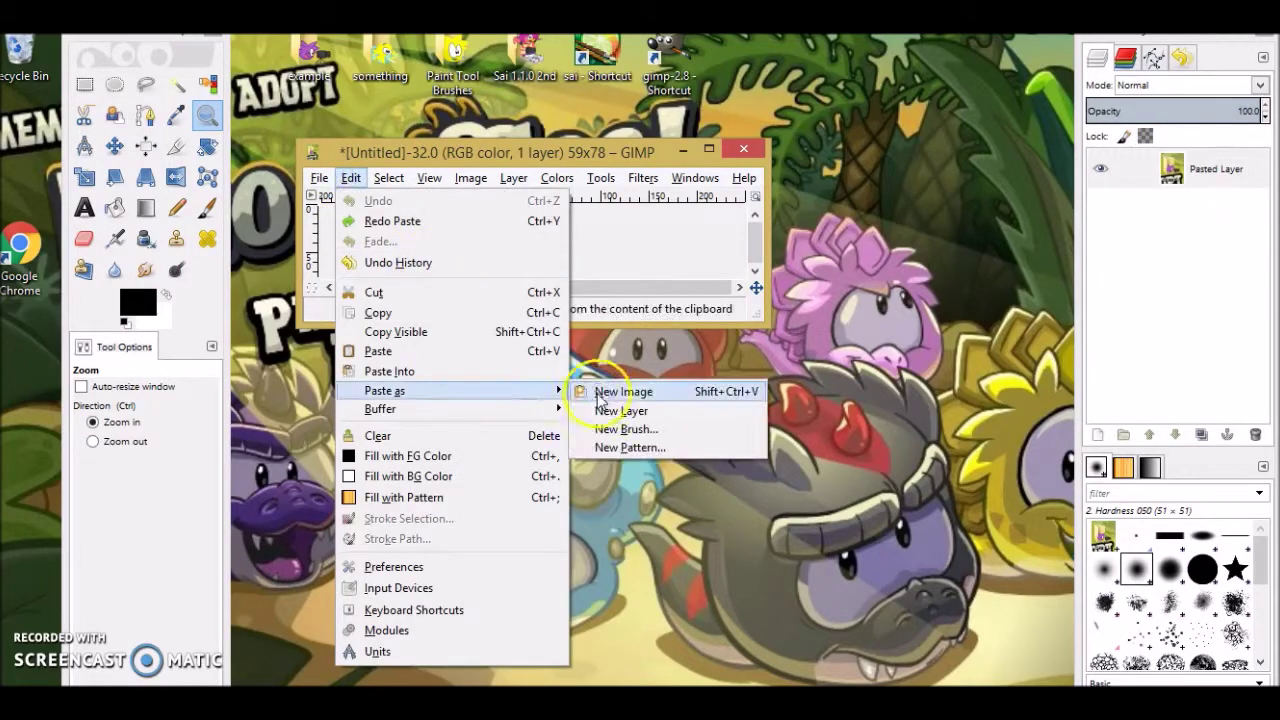
left_click(605, 389)
key("r")
left_click_drag(313, 376, 457, 546)
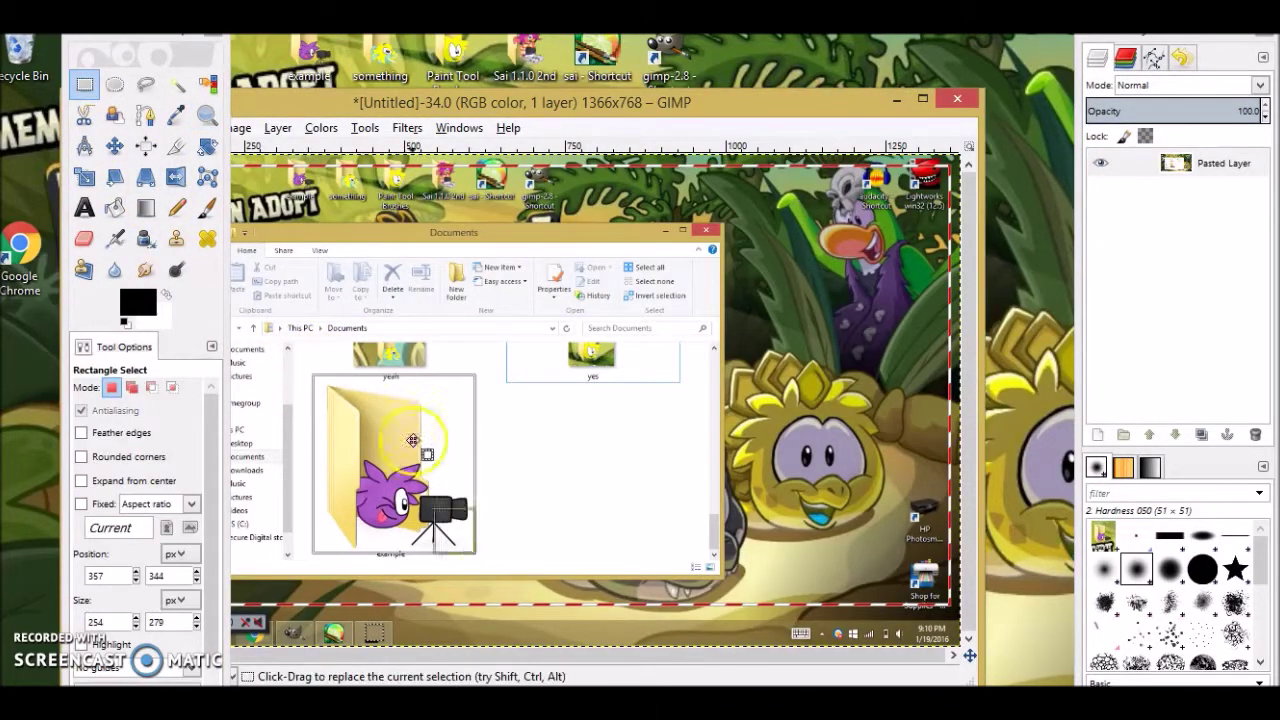
Copy the selected example folder area and paste it as a new image
right_click(430, 487)
mouse_move(480, 519)
left_click(590, 374)
right_click(430, 487)
mouse_move(657, 486)
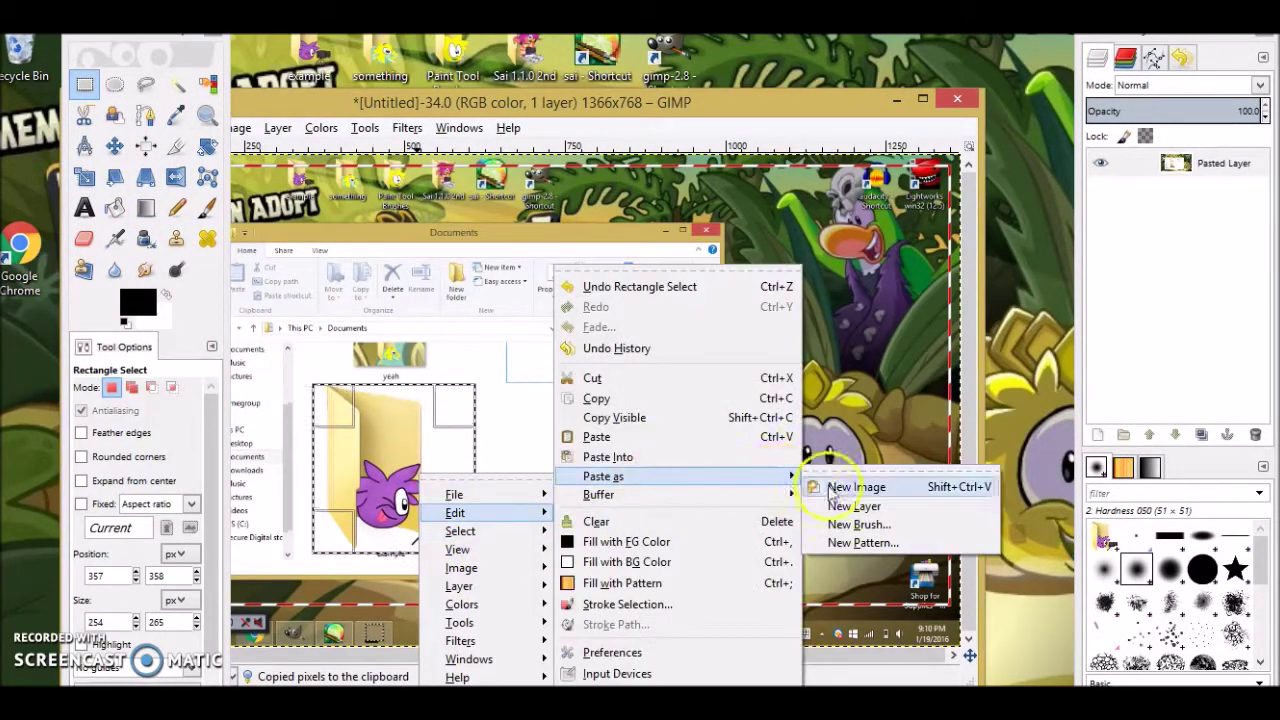
left_click(857, 483)
Put the full screenshot's window away and begin exporting the cropped example folder image
left_click(897, 98)
left_click(375, 127)
key("ctrl+shift+e")
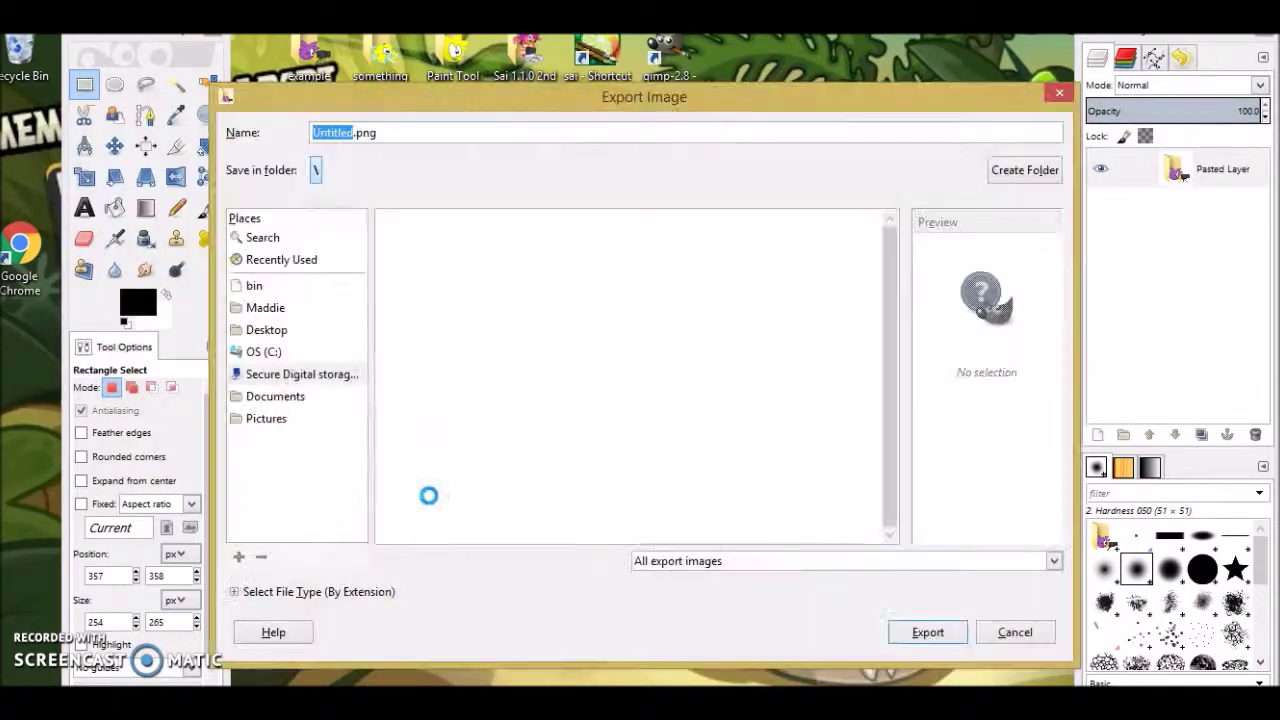